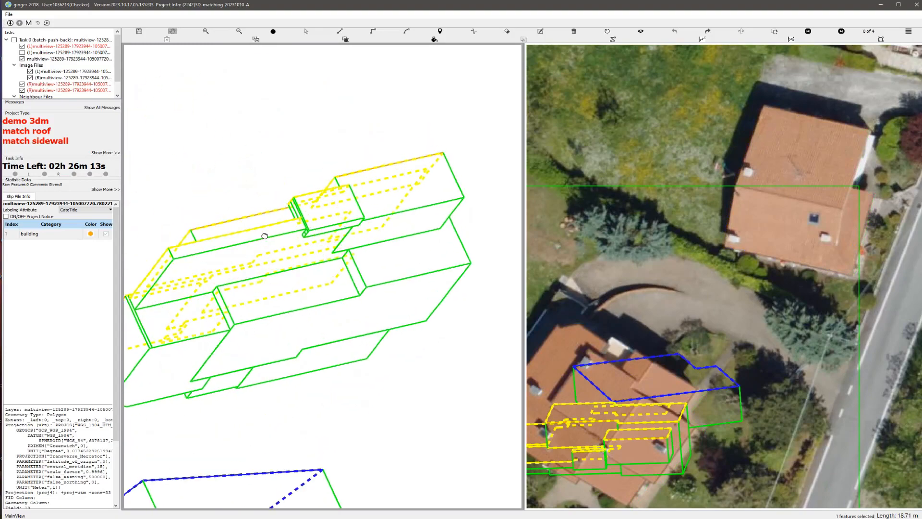
scroll(333, 292, "down", 5)
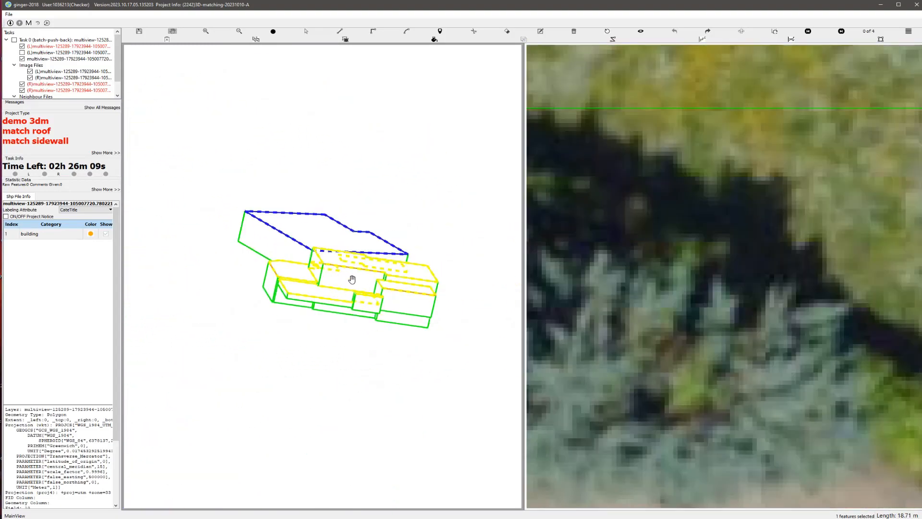
left_click_drag(352, 279, 366, 269)
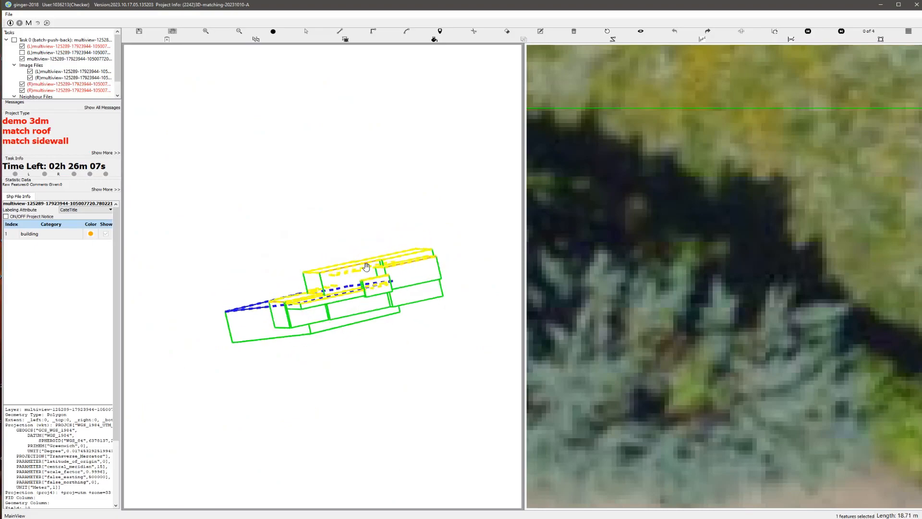
key("Print")
left_click_drag(191, 151, 635, 424)
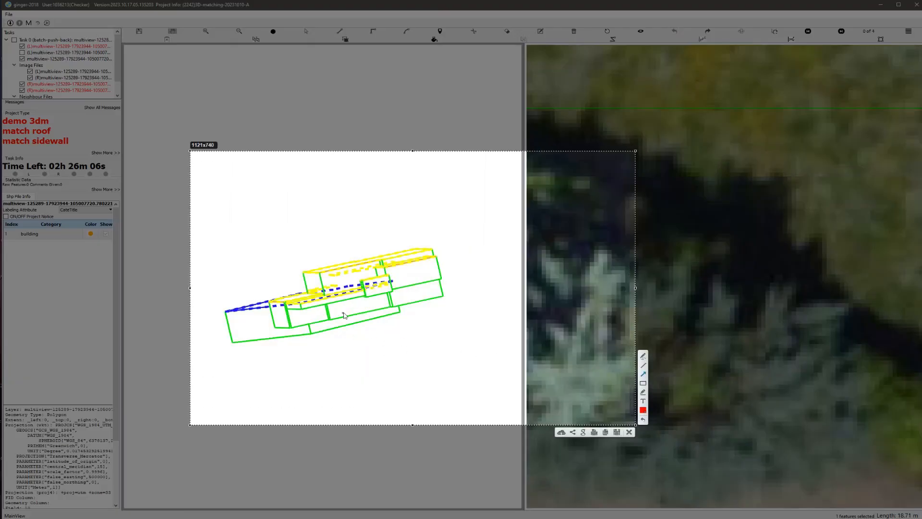
left_click_drag(341, 290, 339, 302)
left_click_drag(360, 320, 328, 323)
left_click_drag(474, 284, 437, 291)
left_click(629, 432)
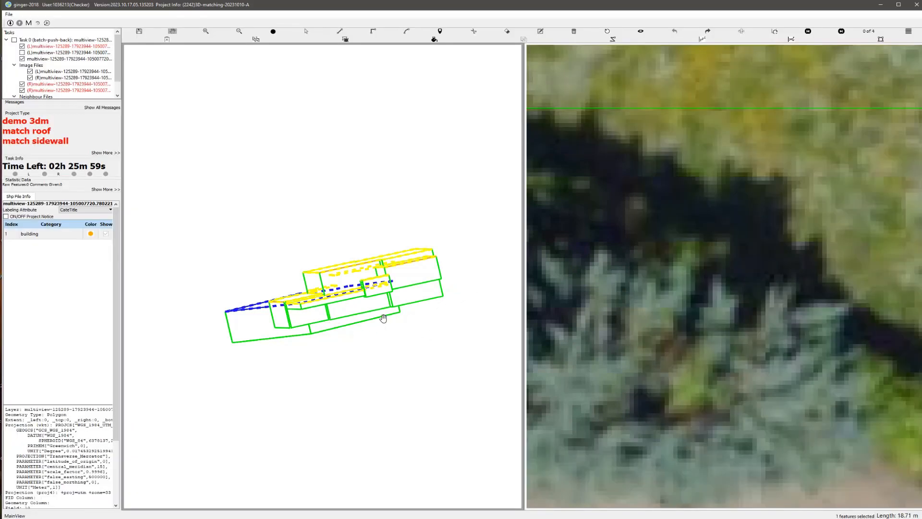
Step: Delete the three lower roof polygons along the front of the house model, keeping the high main roof
left_click_drag(345, 311, 358, 341)
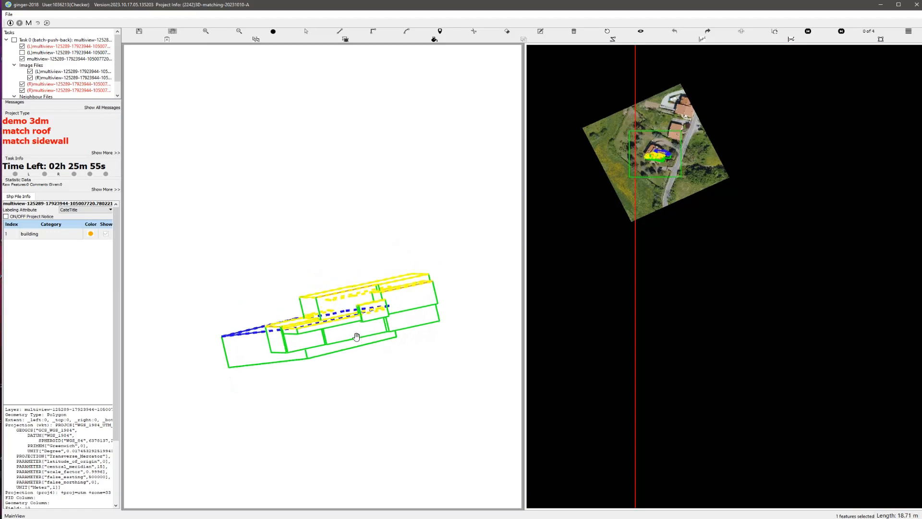
scroll(357, 336, "up", 5)
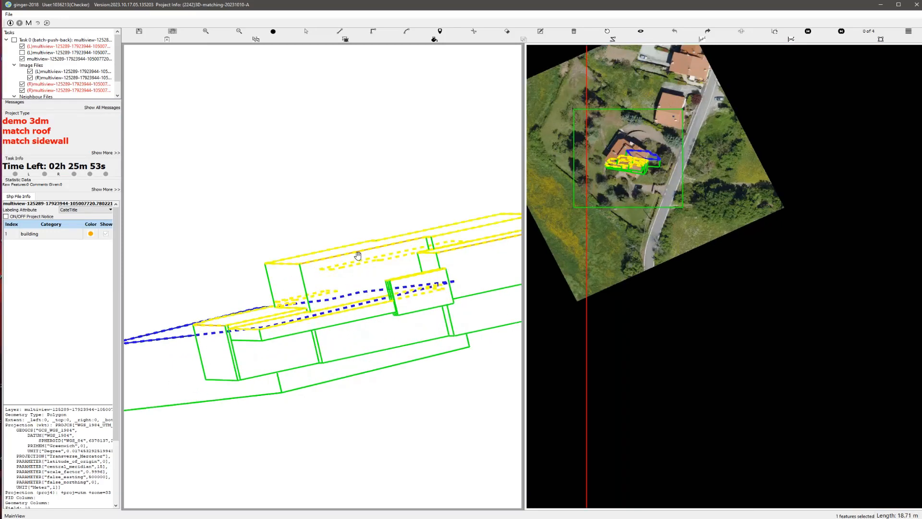
left_click_drag(365, 253, 364, 264)
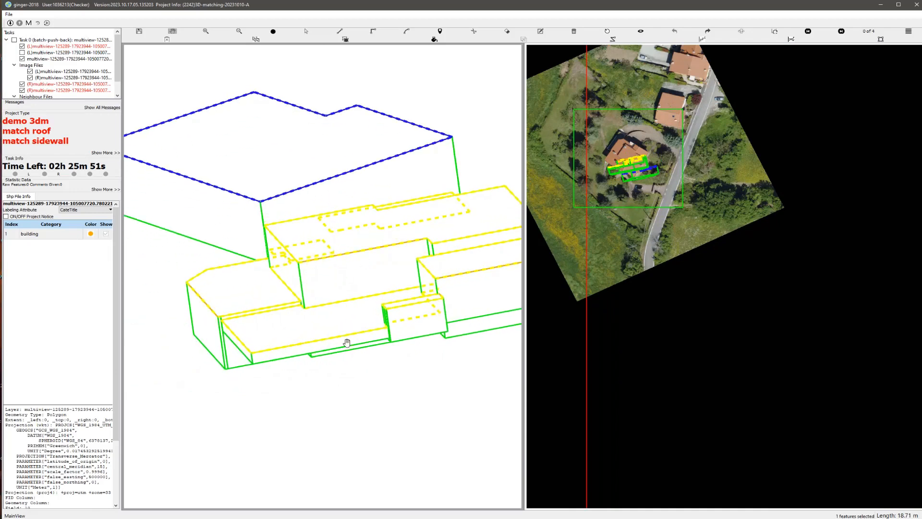
left_click_drag(335, 326, 276, 342)
key("s")
left_click(408, 311)
key("Delete")
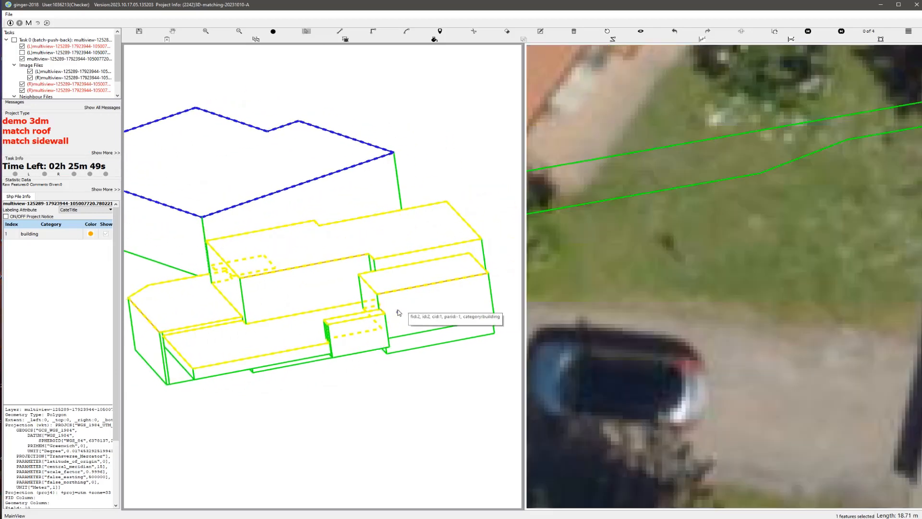
key("ctrl+z")
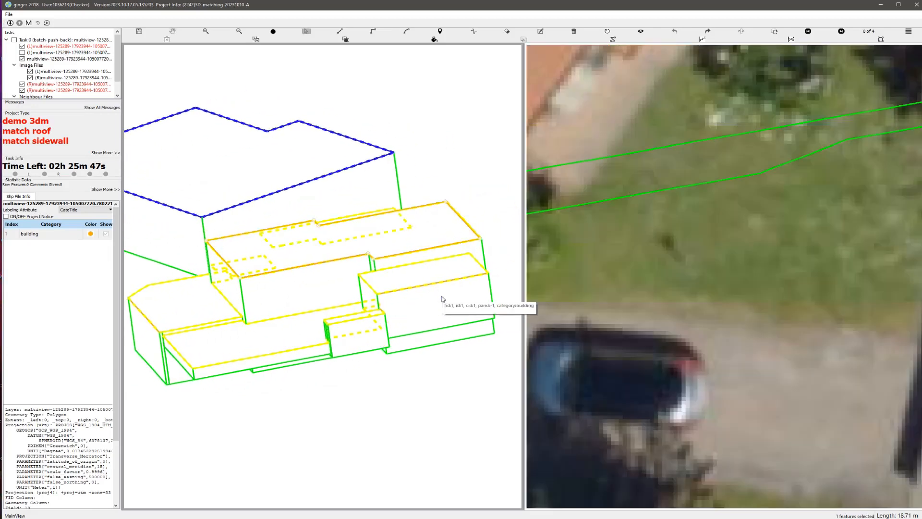
key("Delete")
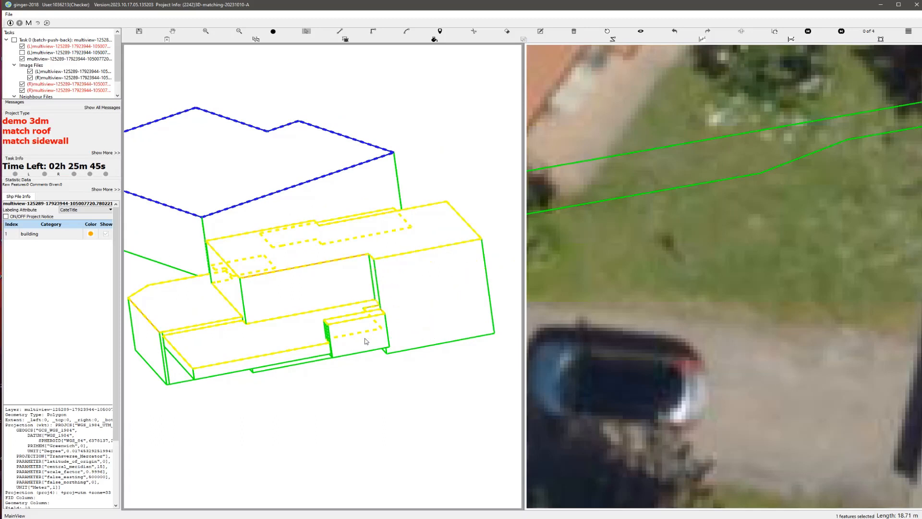
key("Delete")
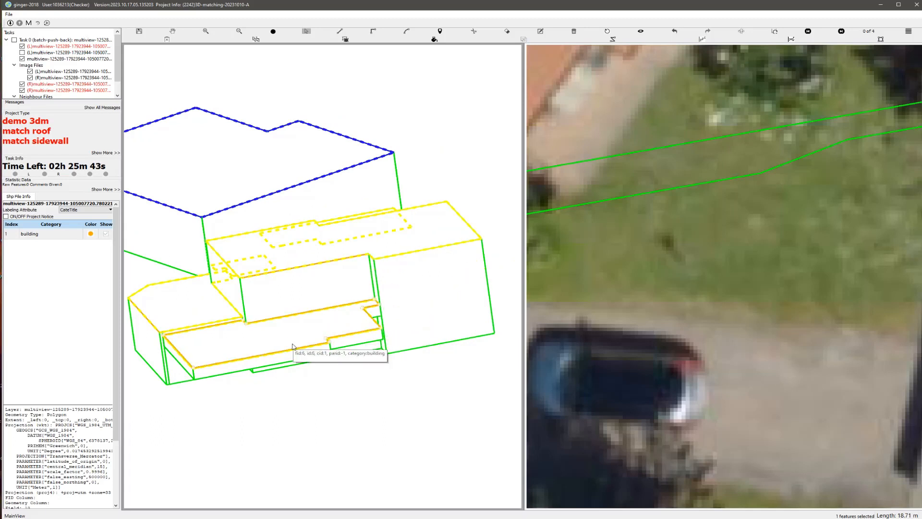
key("Delete")
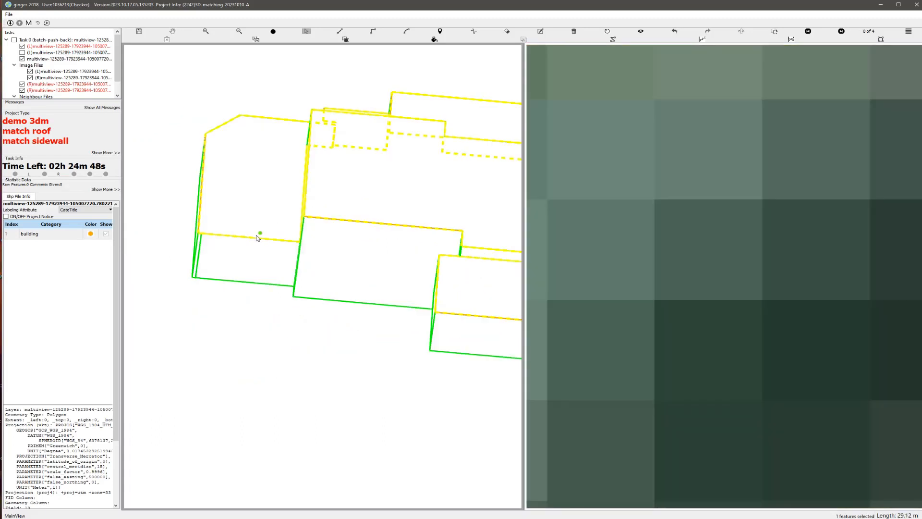
Step: Draw a single lower front roof polygon following the adjoining walls, with an outline of about 46.4 m, and save
key("r")
left_click(202, 242)
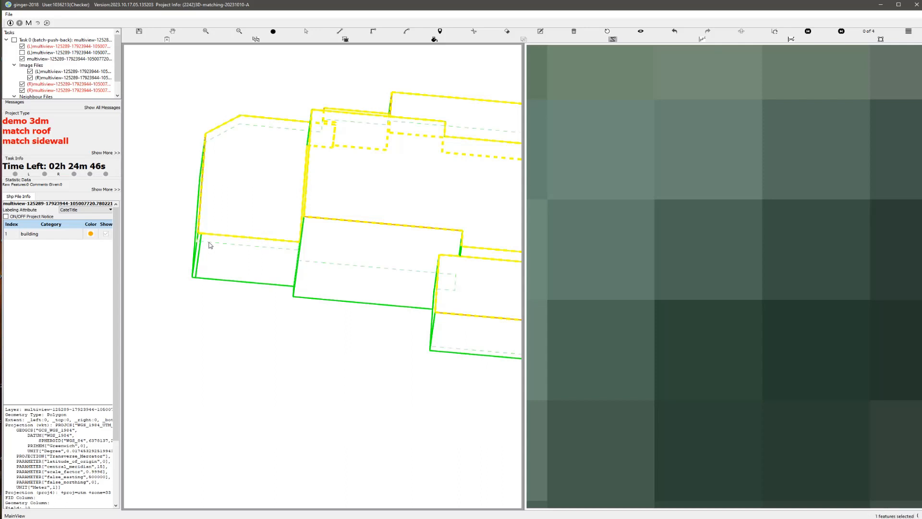
left_click(217, 244)
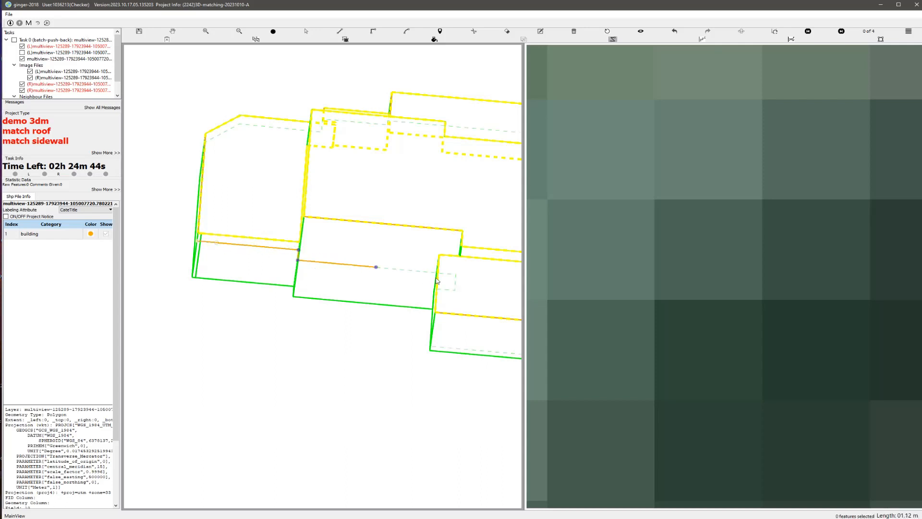
left_click(431, 316)
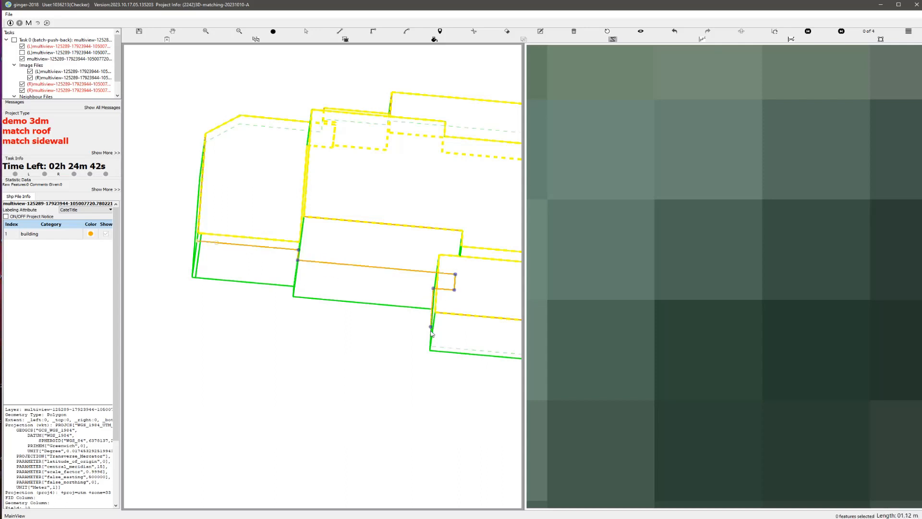
left_click(431, 347)
key("r")
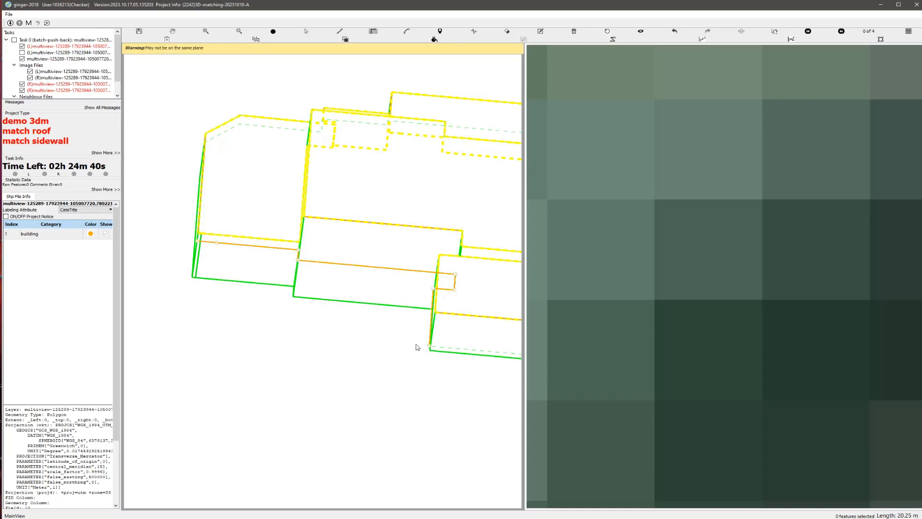
left_click(196, 242)
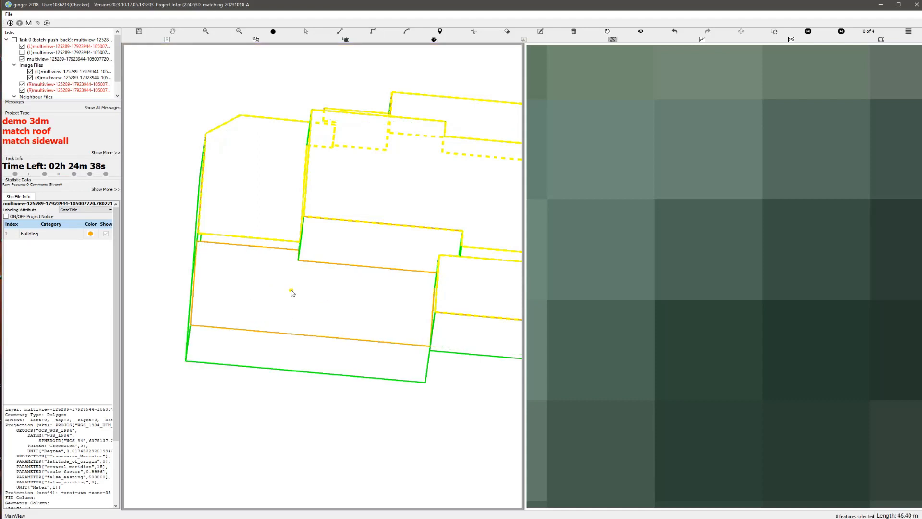
scroll(292, 290, "down", 1)
key("ctrl+s")
Step: Delete the projecting roof block in front of the high main roof, beside the newly drawn lower roof
key("Tab")
mouse_move(331, 279)
left_mouse_down()
mouse_move(375, 263)
mouse_move(342, 262)
mouse_move(323, 269)
mouse_move(329, 274)
left_mouse_up()
scroll(422, 301, "up", 2)
scroll(421, 301, "up", 1)
key("s")
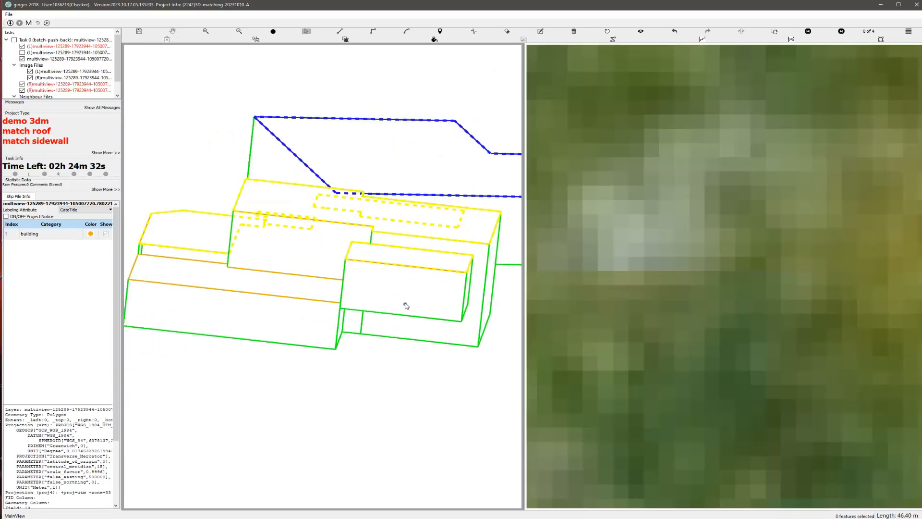
left_click(404, 303)
key("Delete")
key("ctrl+z")
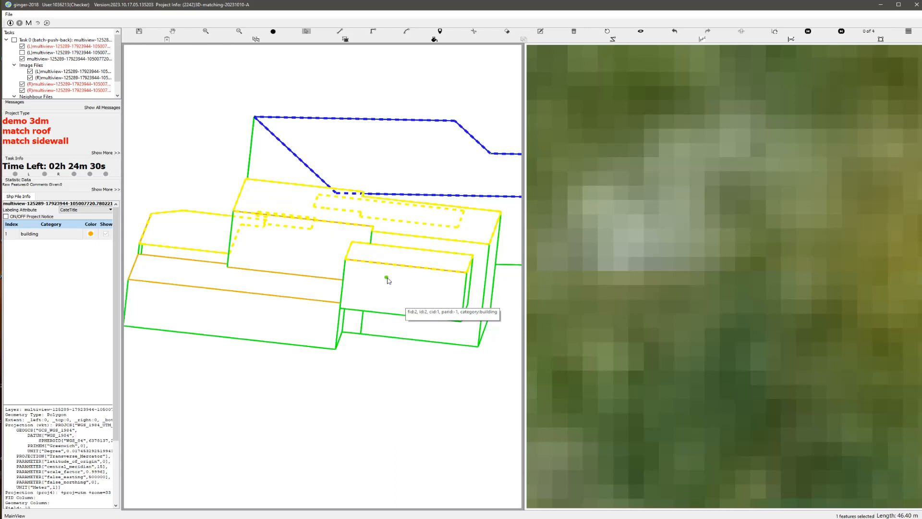
left_click(387, 279)
key("Delete")
Step: Reset the rotated view and move the new lower roof's outer edge outward to the eave in the aerial image
key("h")
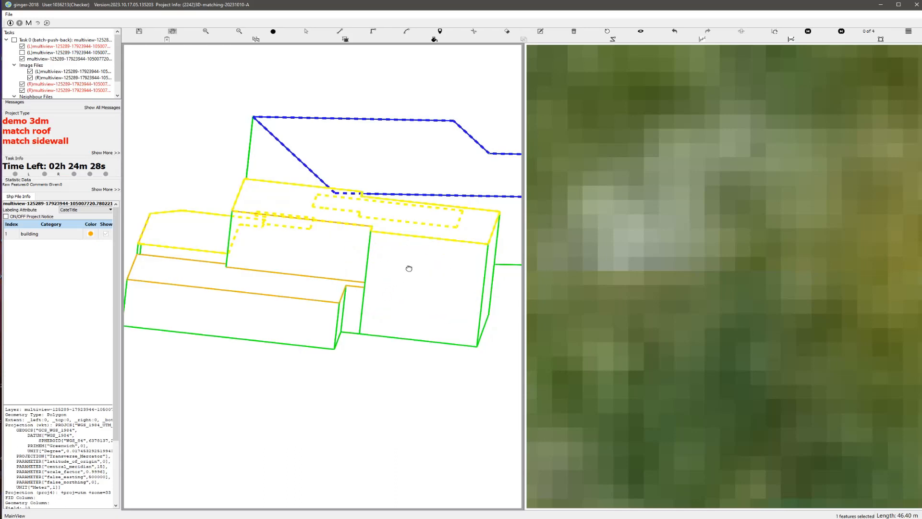
left_click_drag(407, 267, 372, 268)
scroll(365, 306, "down", 2)
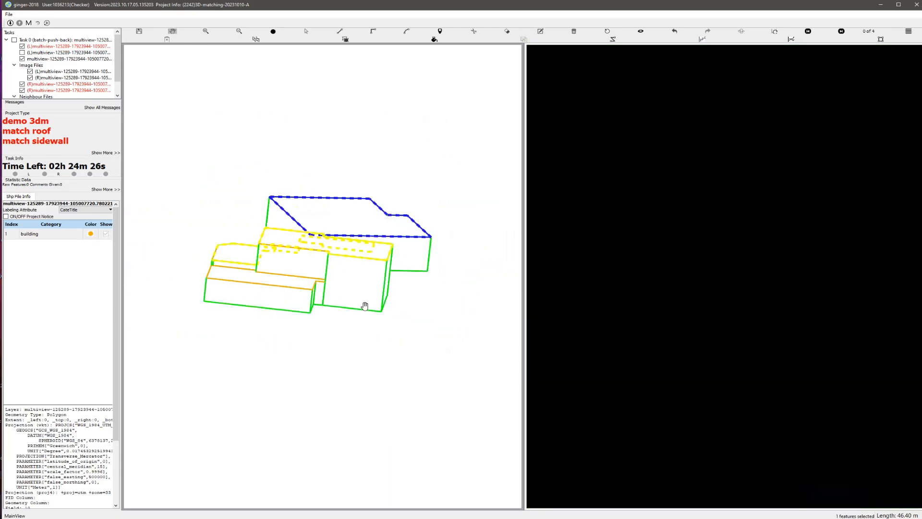
left_click(606, 33)
left_click_drag(337, 191, 340, 228)
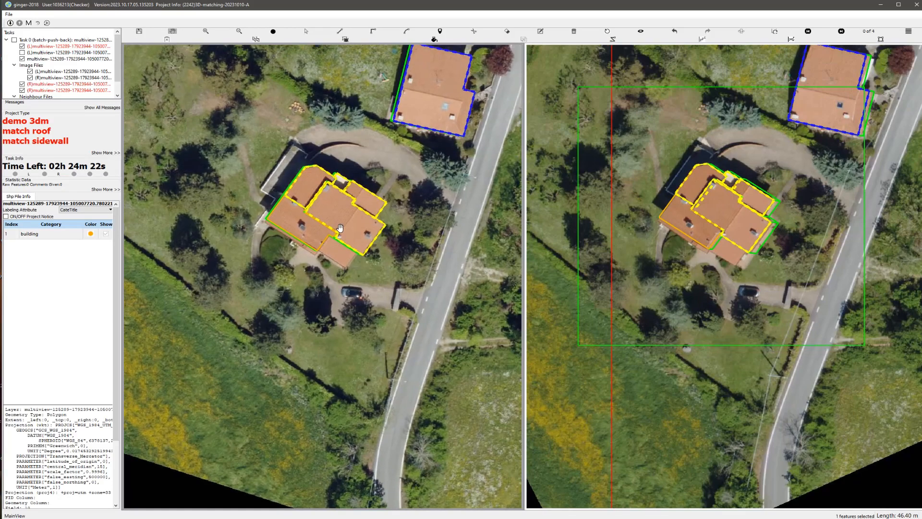
scroll(341, 227, "up", 5)
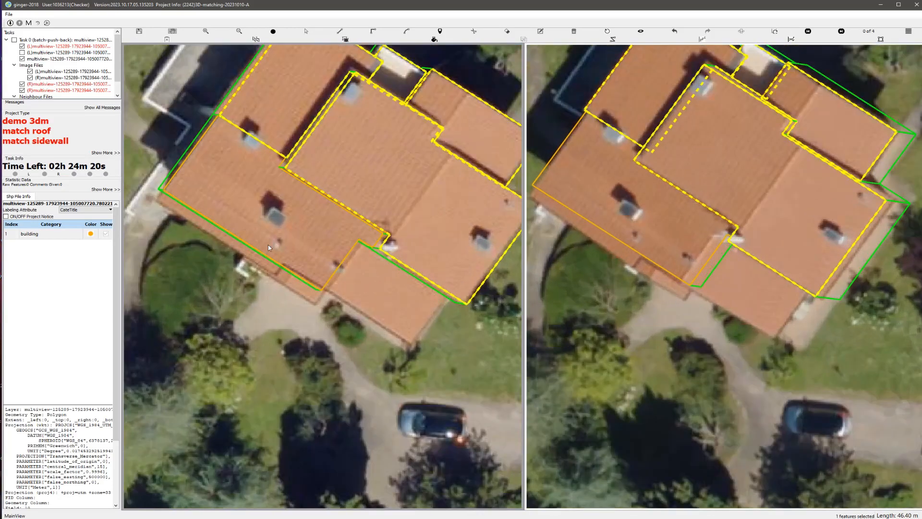
key("s")
left_click_drag(268, 247, 261, 259)
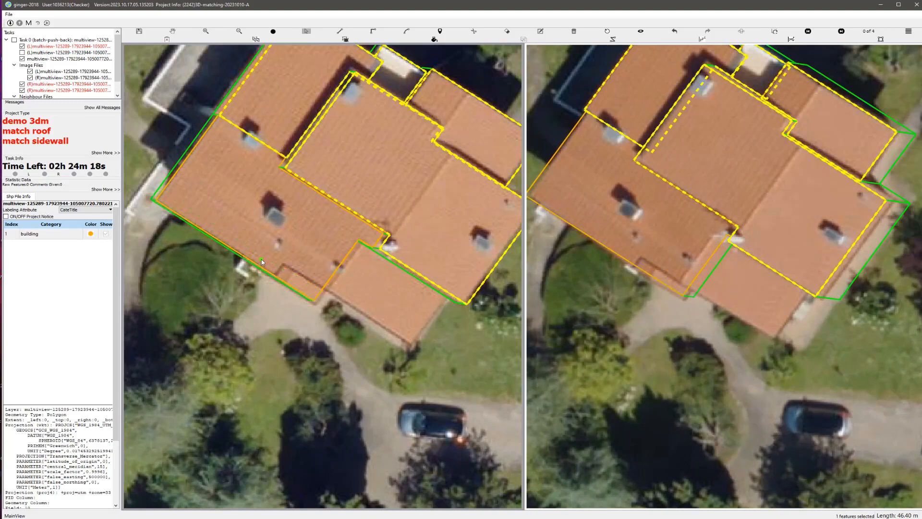
Step: Draw a small lower roof polygon in the corner between the large lower roof and the main block, about 19 m in outline
key("h")
scroll(260, 259, "down", 1)
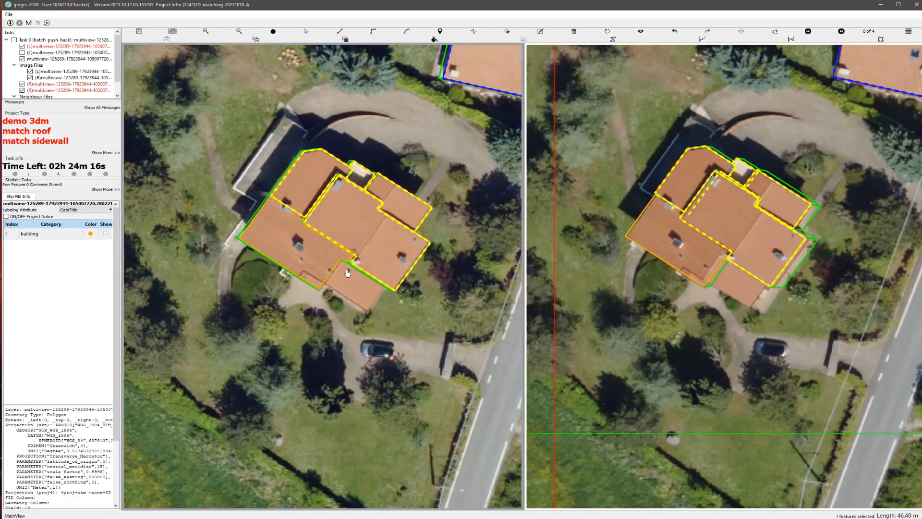
scroll(348, 272, "up", 1)
middle_click_drag(316, 261, 307, 223)
key("s")
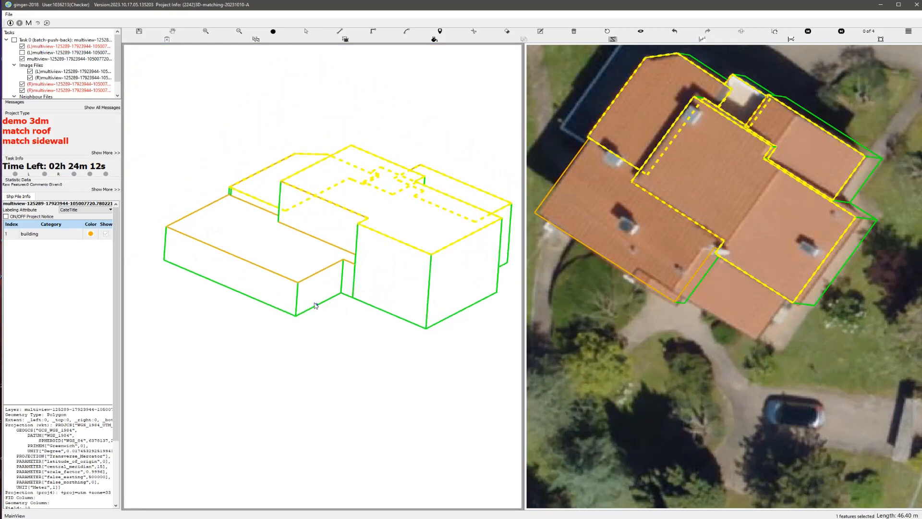
scroll(302, 291, "up", 1)
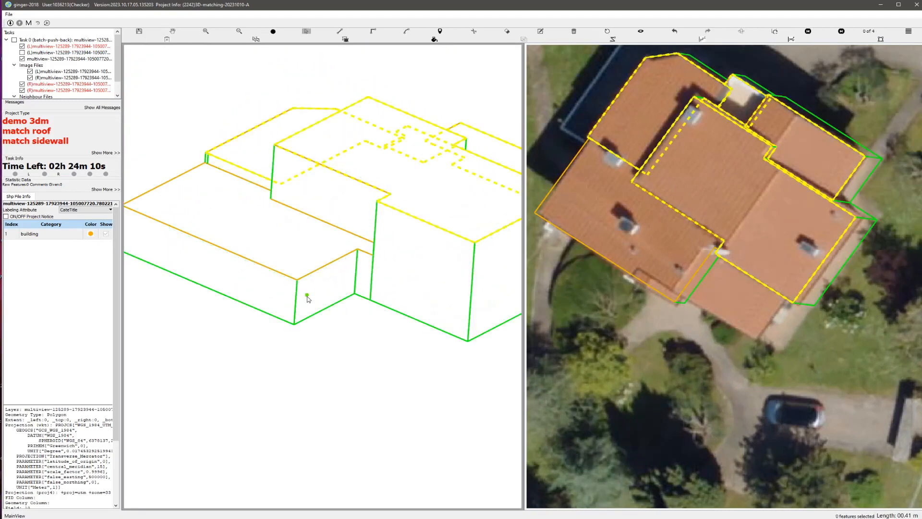
left_click(298, 287)
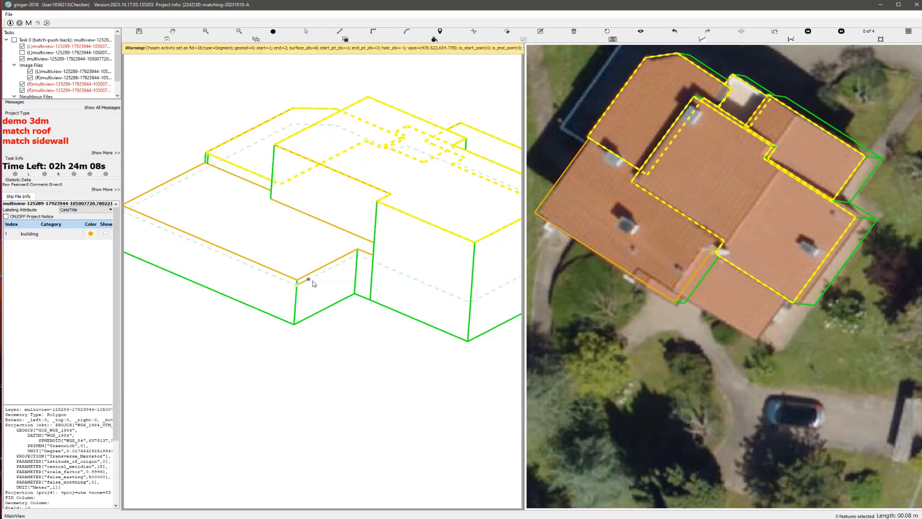
left_click(315, 280)
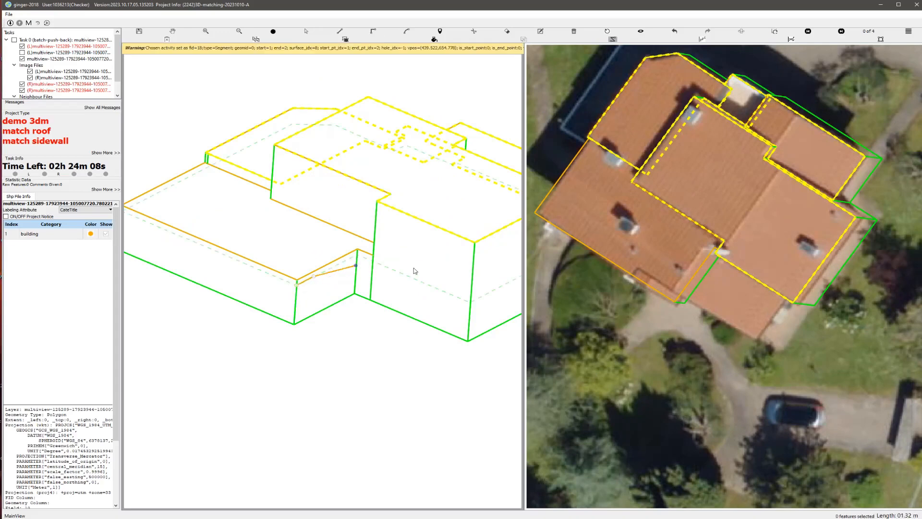
left_click(469, 307)
key("r")
left_click(298, 288)
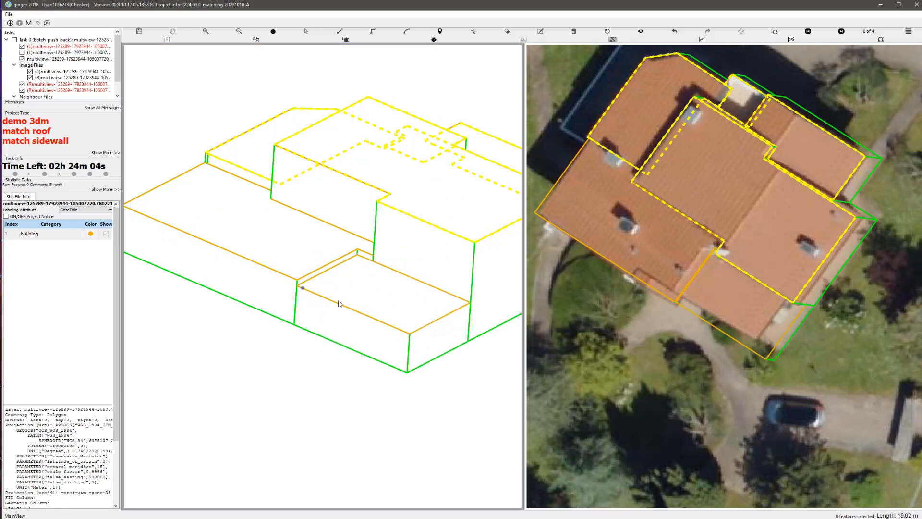
Step: Pull the small roof's outer edges in to the visible eaves and align its outline with the roof in both aerial images
scroll(362, 307, "down", 3)
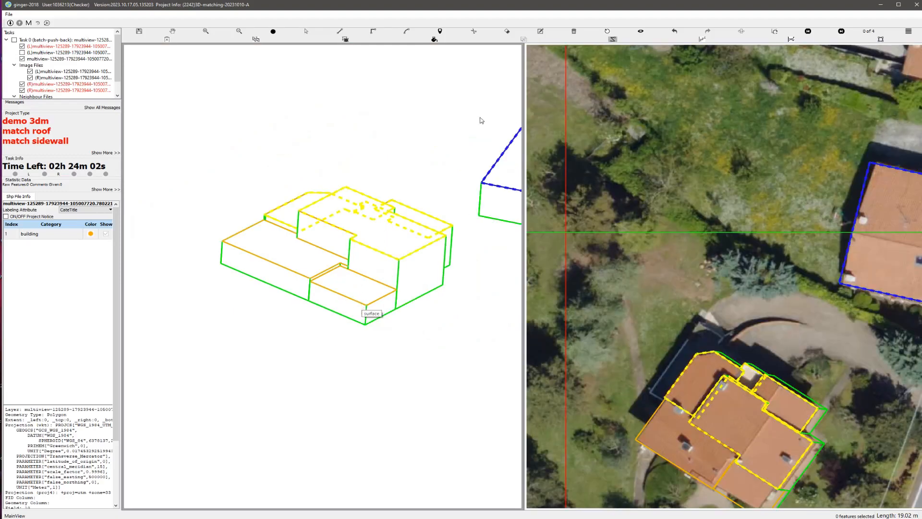
left_click(605, 31)
scroll(431, 147, "up", 5)
key("space")
left_click_drag(338, 150, 338, 246)
scroll(335, 262, "up", 1)
scroll(335, 262, "up", 1)
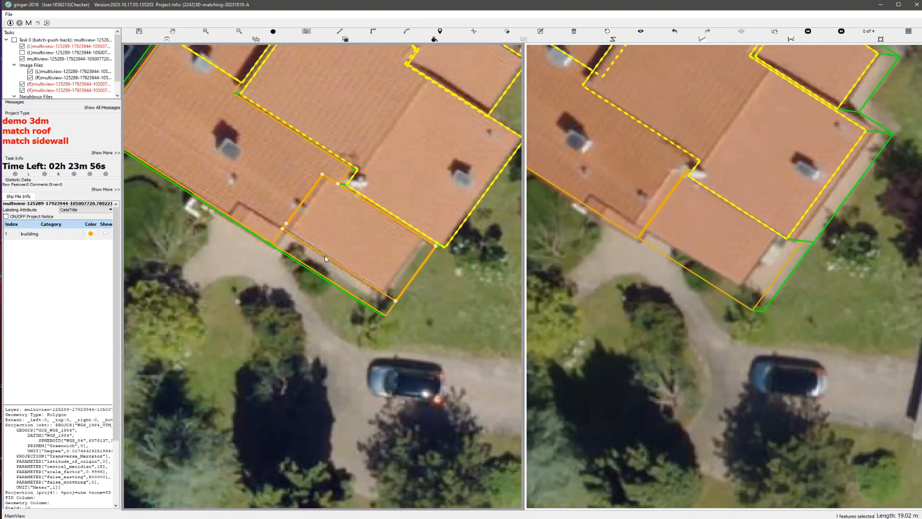
left_click(400, 259)
left_click_drag(417, 272, 405, 264)
key("space")
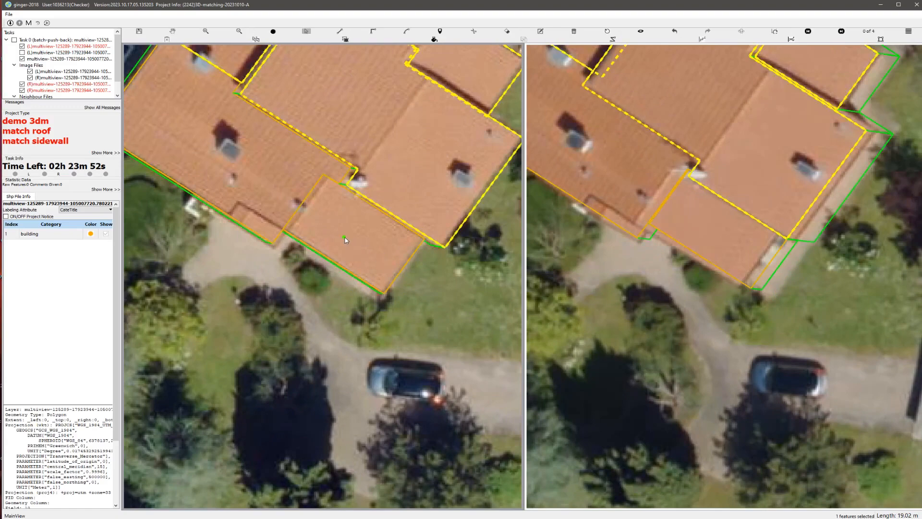
scroll(344, 240, "up", 1)
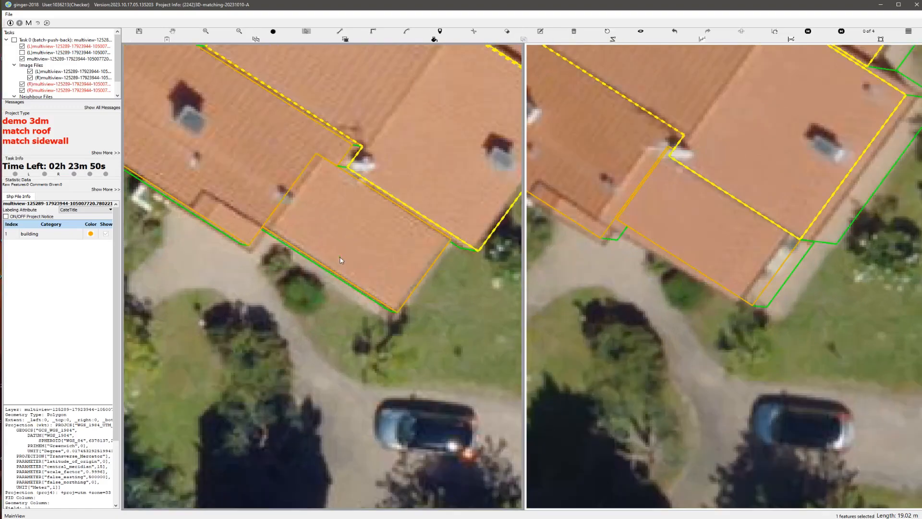
left_click_drag(328, 267, 330, 270)
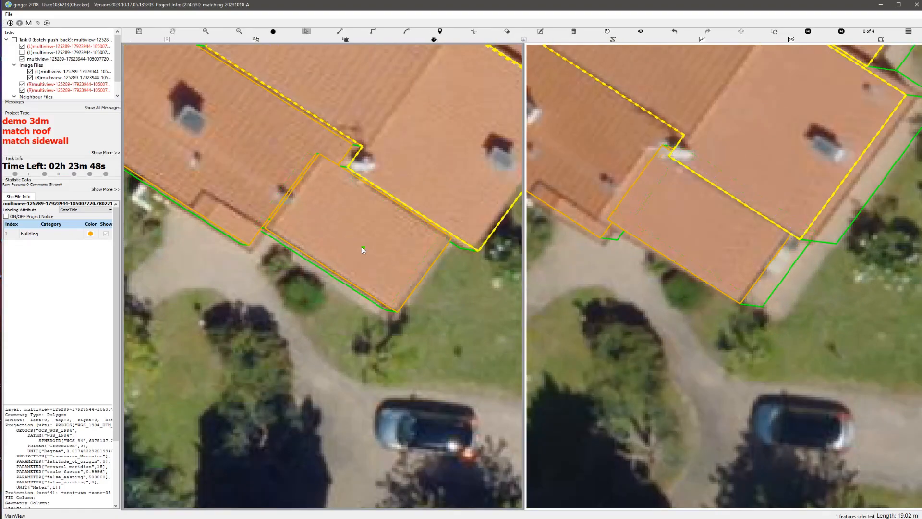
Step: Select all roof polygons of the house together and orbit the model to inspect its shape
scroll(362, 250, "down", 2)
scroll(346, 234, "down", 2)
key("s")
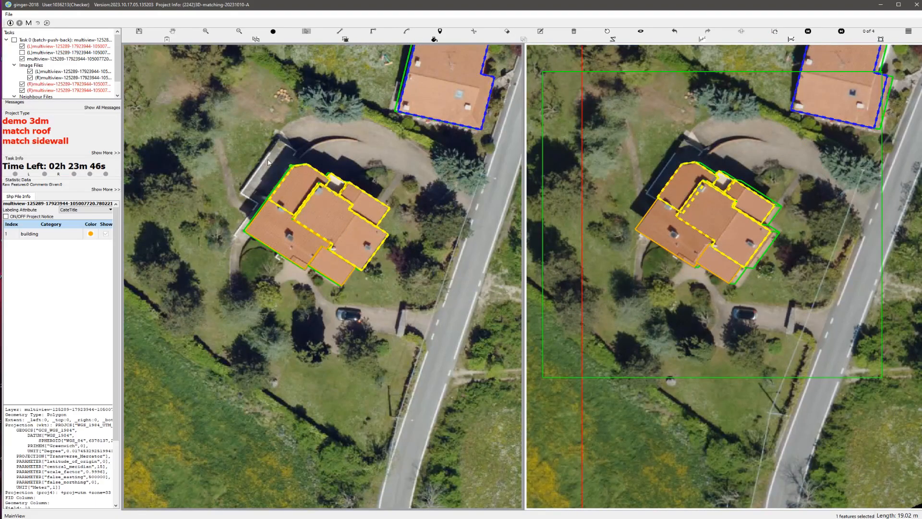
left_click_drag(267, 159, 388, 271)
scroll(329, 231, "up", 1)
middle_click_drag(335, 230, 213, 209)
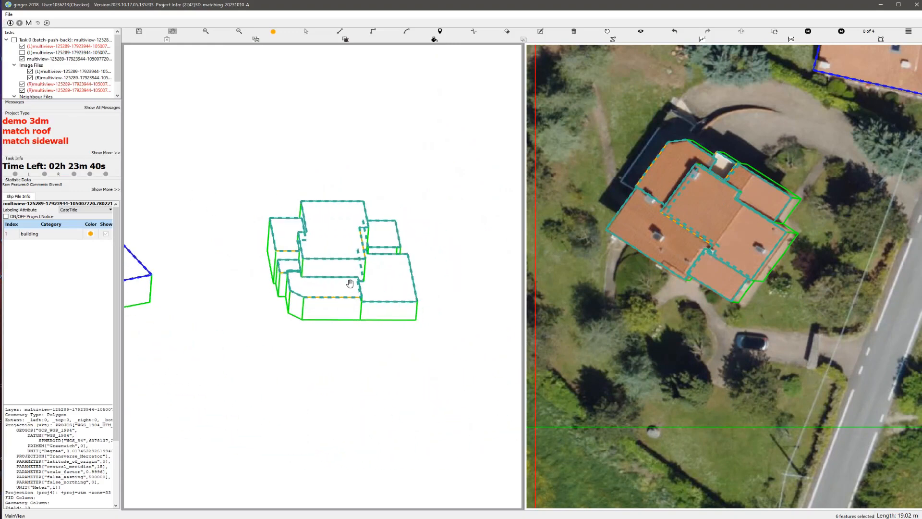
Step: Try to submit the model, locate the reported grouping_wrong topology error and reset the view
middle_click_drag(350, 284, 305, 225)
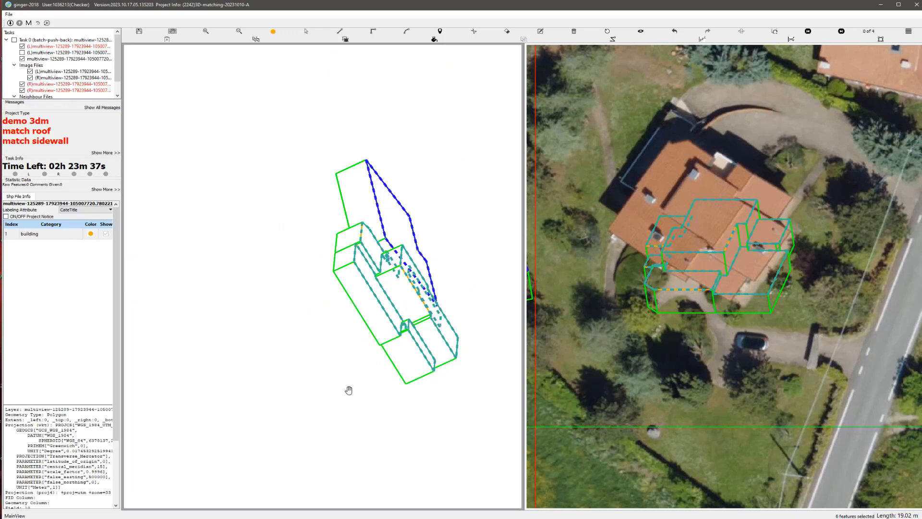
key("ctrl+s")
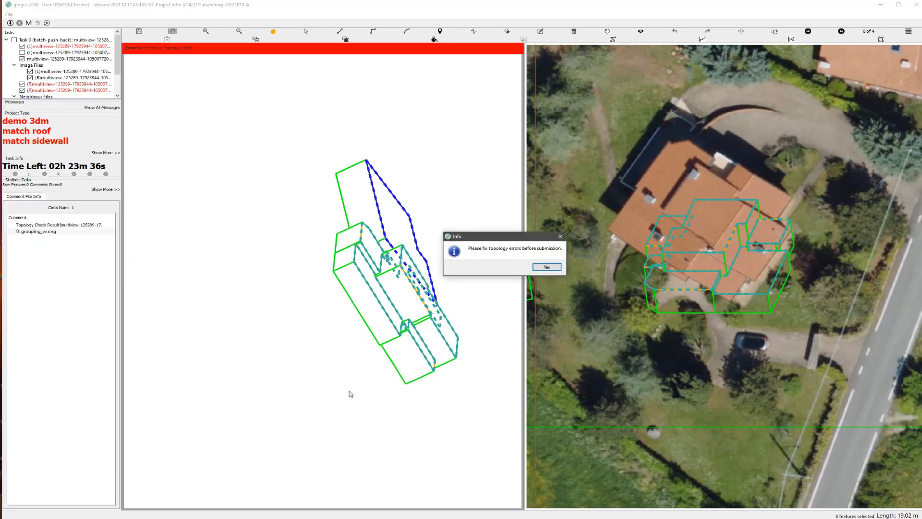
left_click(546, 267)
left_click(48, 231)
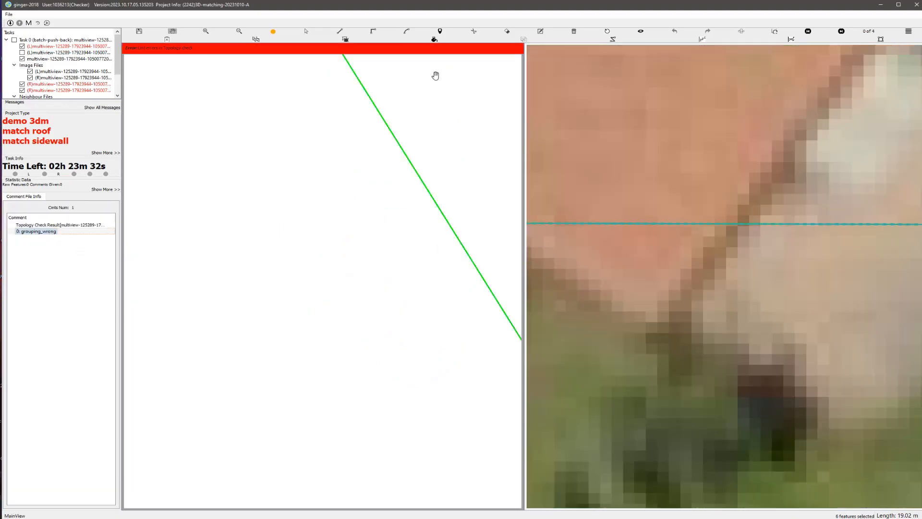
left_click(607, 31)
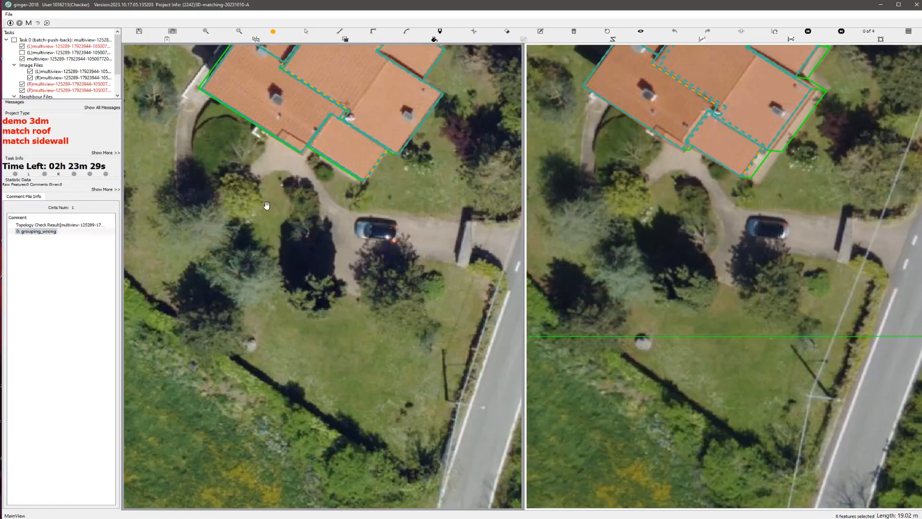
Step: Examine the stray yellow outline beside the house and compare it with the house's roof polygons
left_click_drag(267, 205, 338, 389)
left_click_drag(198, 274, 355, 285)
scroll(322, 304, "down", 2)
scroll(363, 287, "up", 1)
left_click_drag(262, 288, 318, 306)
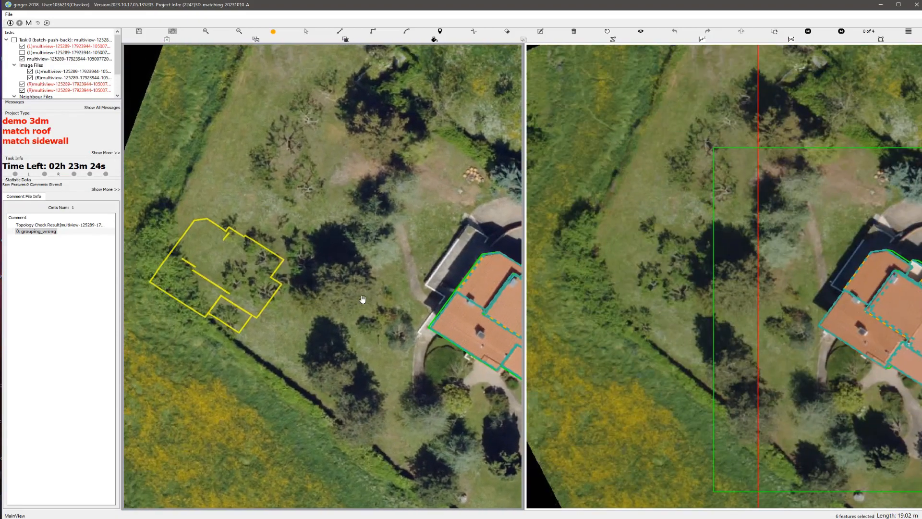
left_click_drag(411, 324, 340, 311)
left_click_drag(231, 266, 321, 289)
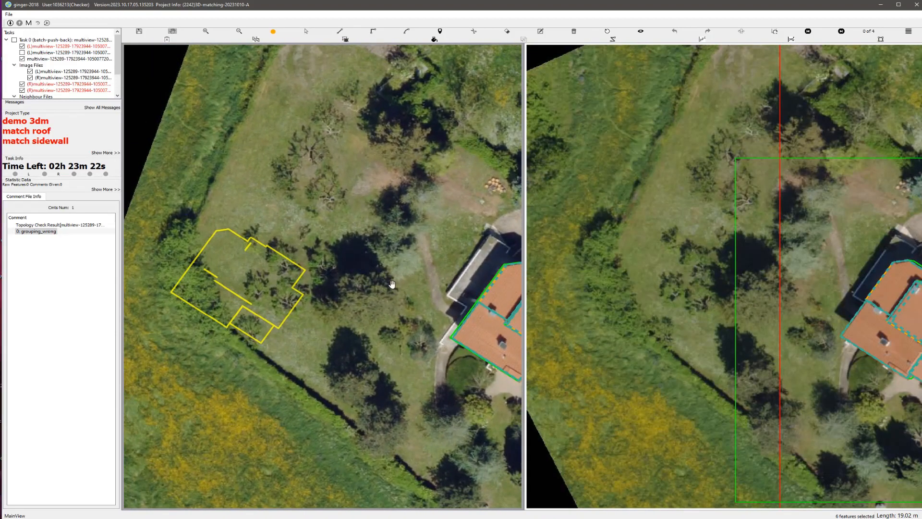
left_click_drag(392, 284, 286, 265)
scroll(406, 328, "up", 1)
Step: Delete the large lower roof polygon as a trial and group the other five roof polygons
left_click(392, 326)
key("Delete")
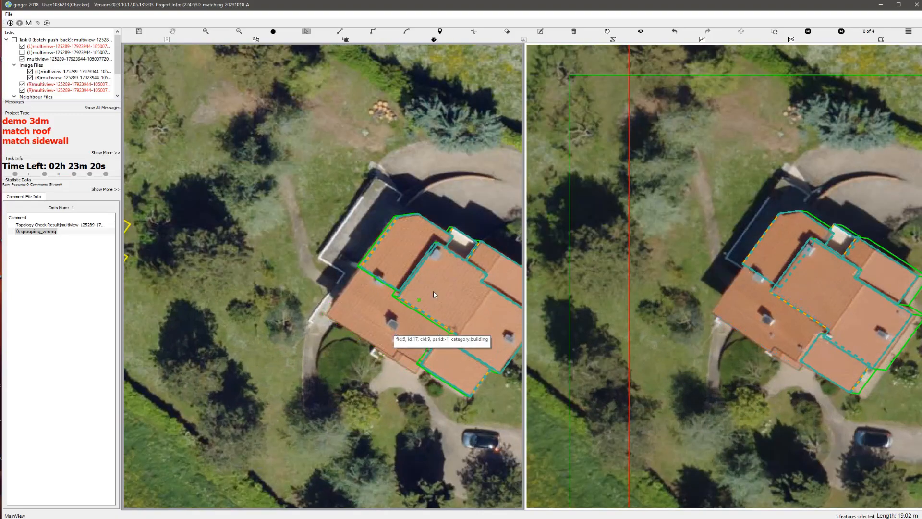
middle_click_drag(401, 208, 346, 189)
left_click_drag(346, 190, 464, 367)
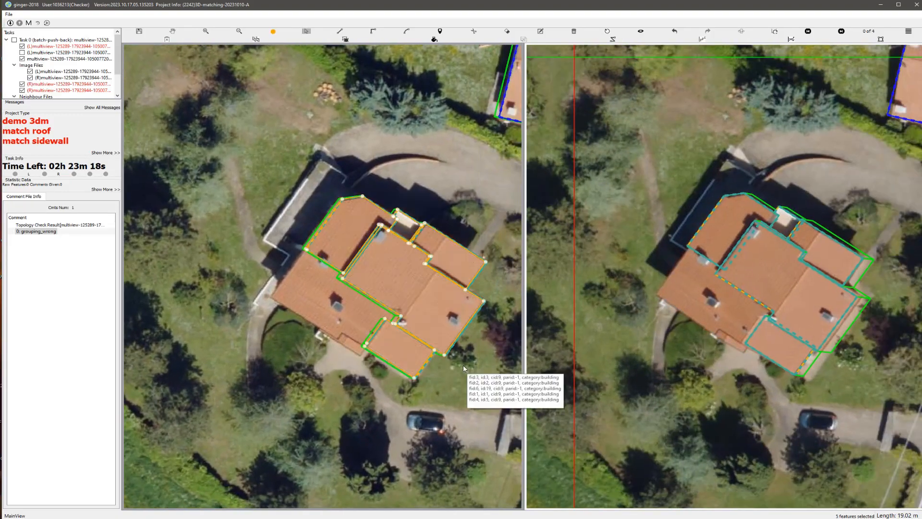
key("g")
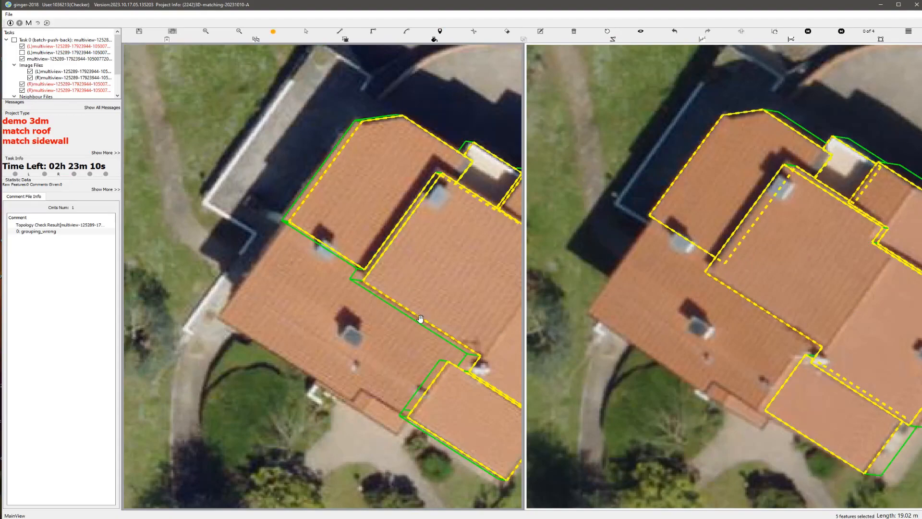
Step: Try grouping the house's roof polygons without the small polygon at the white rooftop recess
scroll(419, 319, "up", 3)
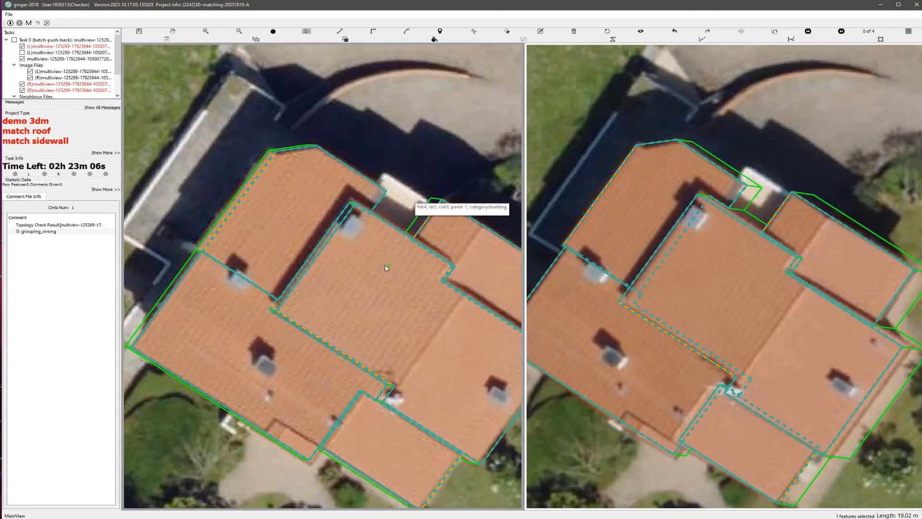
scroll(276, 211, "down", 3)
left_click_drag(261, 205, 409, 381)
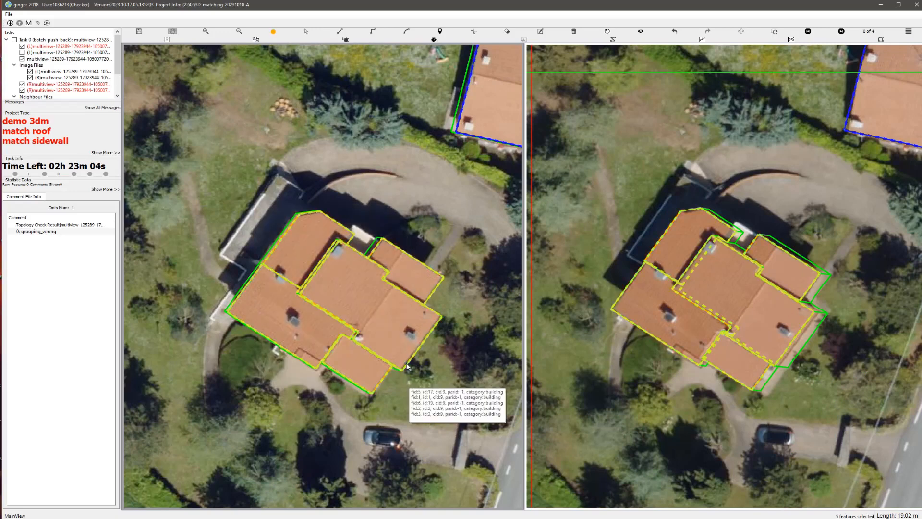
Step: Remove the roof polygon with the chamfered corner as a trial and inspect the remaining outlines with the aerial image hidden
left_click(334, 274)
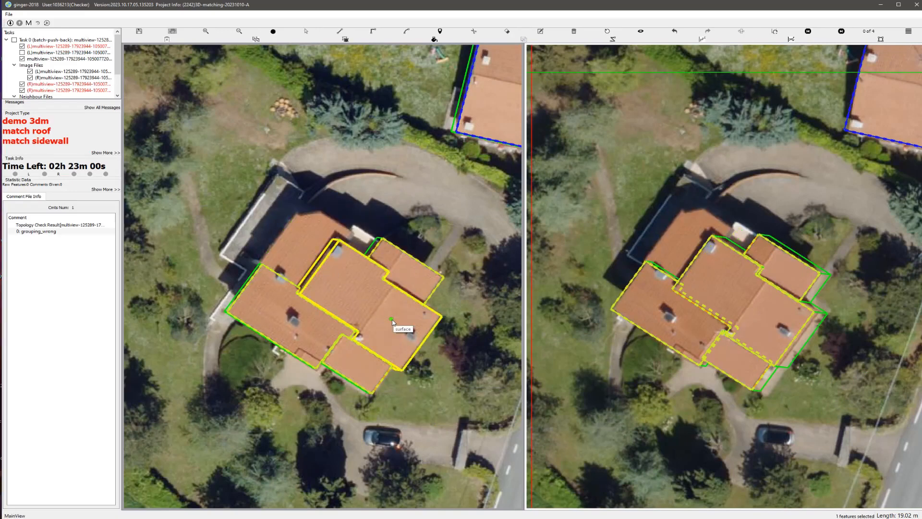
left_click(639, 33)
scroll(351, 270, "up", 1)
left_click_drag(149, 124, 309, 301)
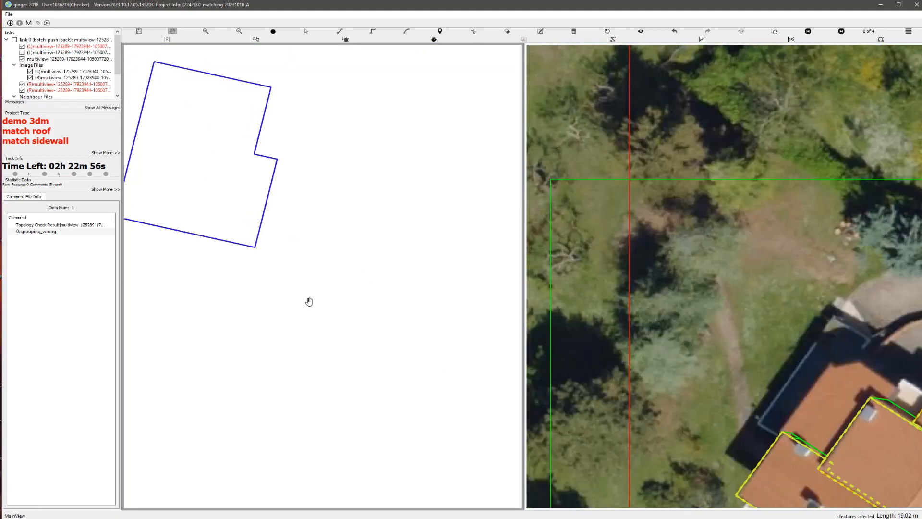
scroll(308, 299, "down", 5)
left_click_drag(252, 305, 300, 280)
scroll(299, 280, "up", 3)
left_click_drag(210, 294, 448, 245)
scroll(346, 384, "down", 2)
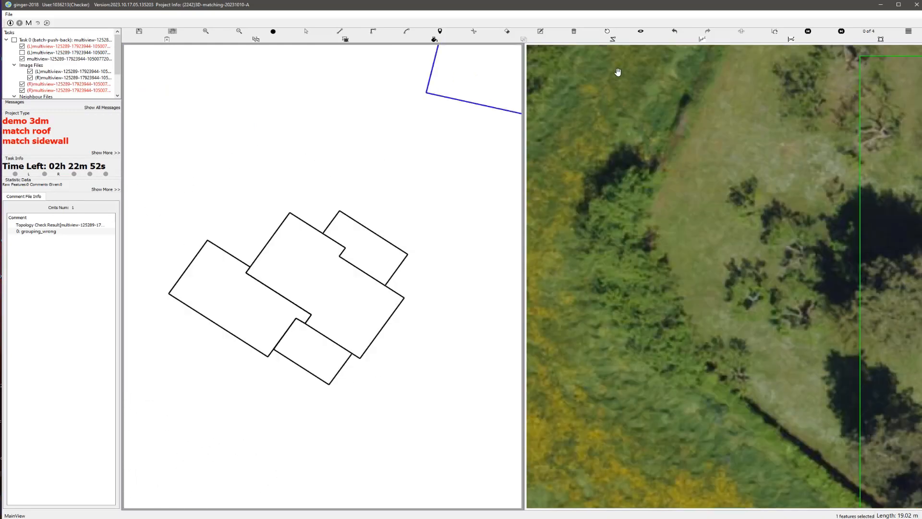
left_click(640, 33)
scroll(394, 224, "down", 5)
scroll(369, 207, "up", 2)
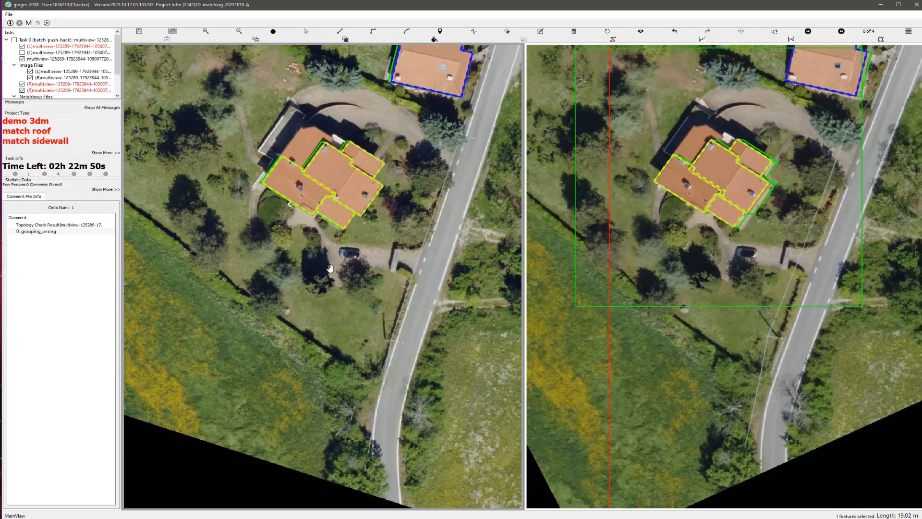
Step: Check the grouping of the remaining roof polygons and undo the trial deletions
left_click_drag(343, 210, 343, 278)
scroll(343, 278, "up", 2)
key("s")
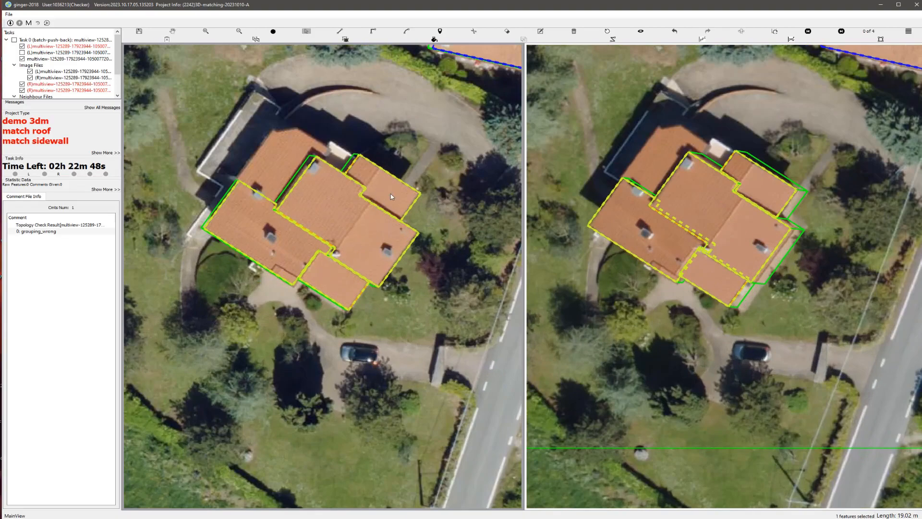
left_click(390, 193)
key("s")
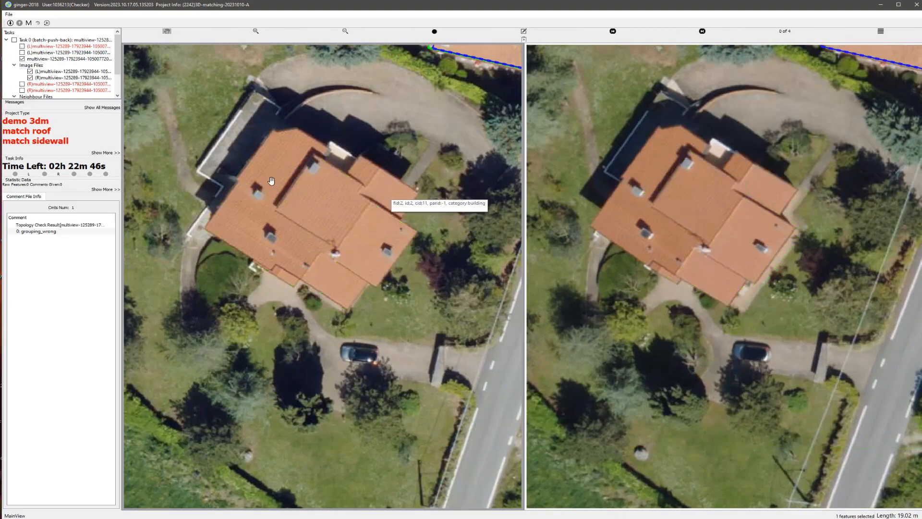
left_click_drag(252, 175, 394, 302)
key("ctrl+z")
key("ctrl+z")
key("ctrl+z")
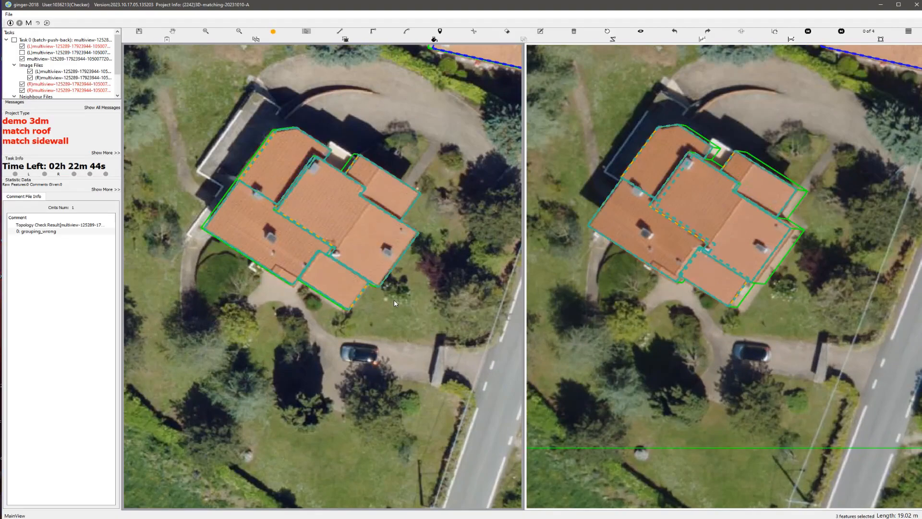
Step: Delete the small front roof polygon, then group the house's other five roof polygons and recheck the topology
left_click(346, 294)
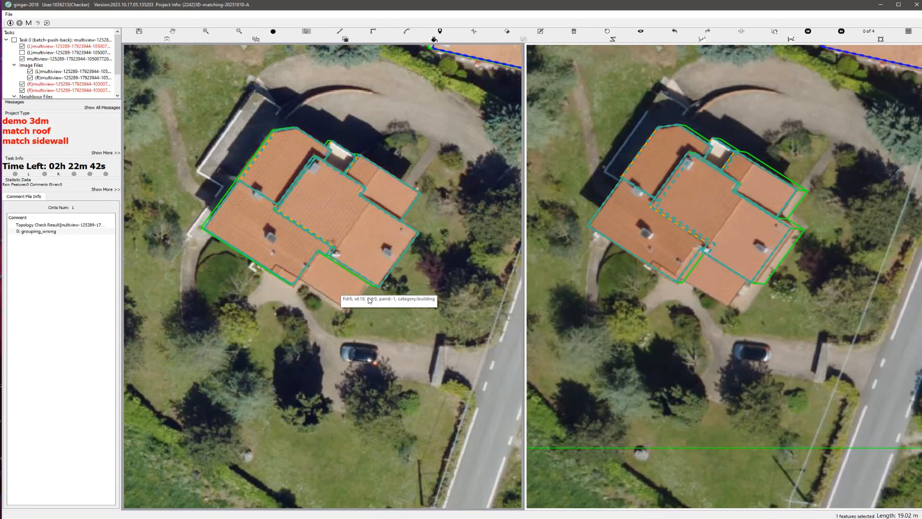
key("ctrl+s")
key("s")
left_click_drag(253, 120, 432, 323)
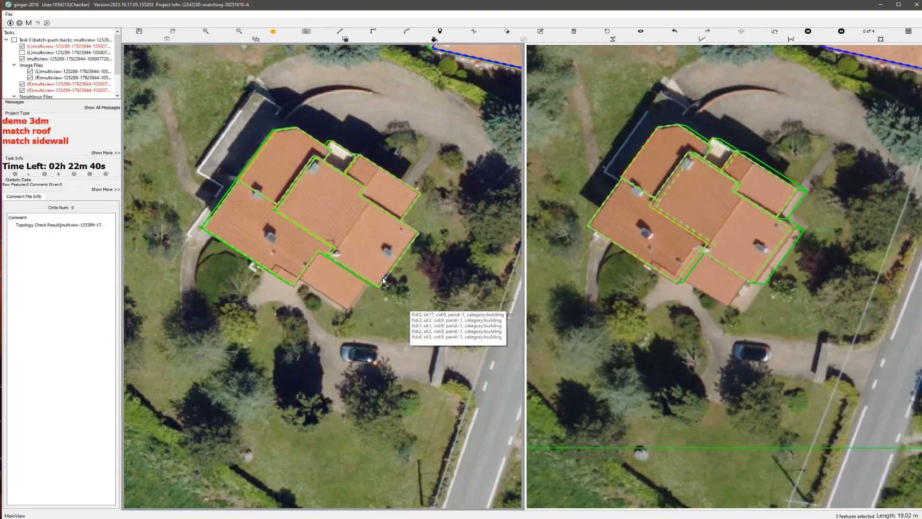
Step: Redraw the small front roof polygon in the 3D model between the adjoining sidewalls, about 20 m in outline
scroll(374, 286, "up", 2)
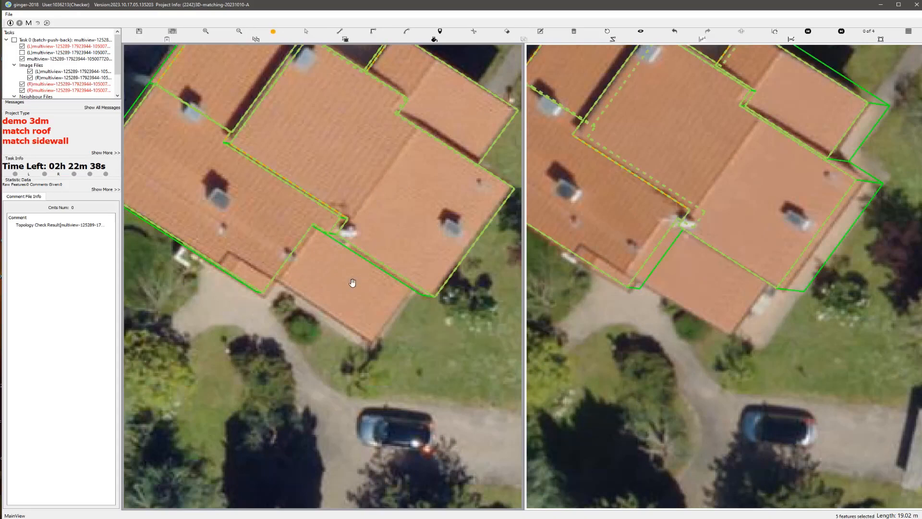
scroll(357, 288, "up", 2)
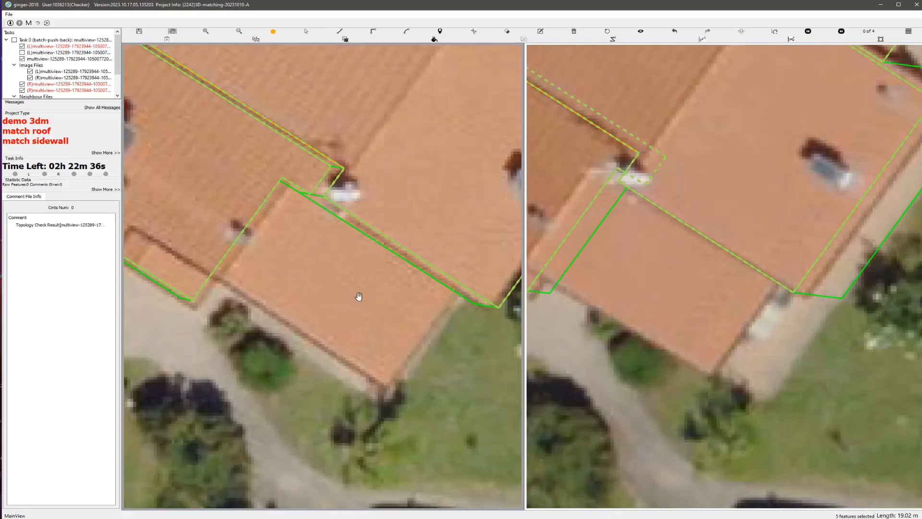
scroll(358, 294, "down", 1)
left_click_drag(353, 296, 354, 275)
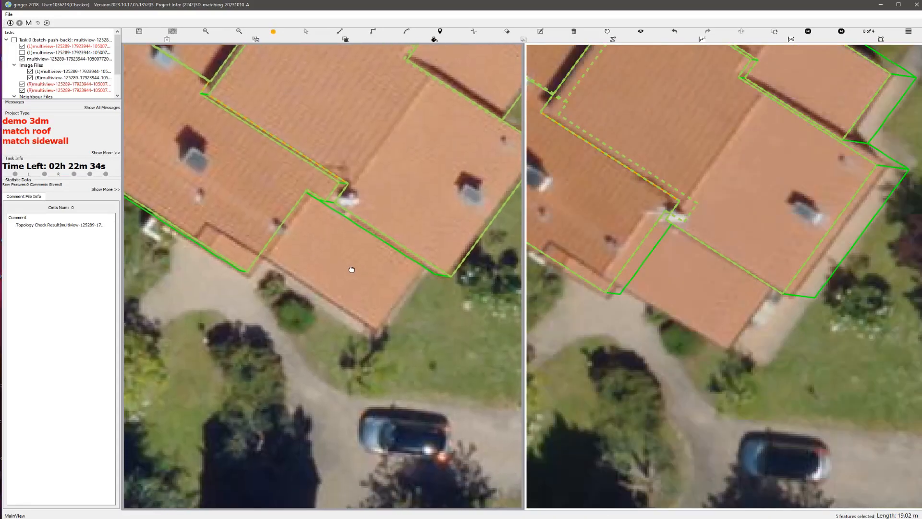
middle_click_drag(400, 208, 398, 178)
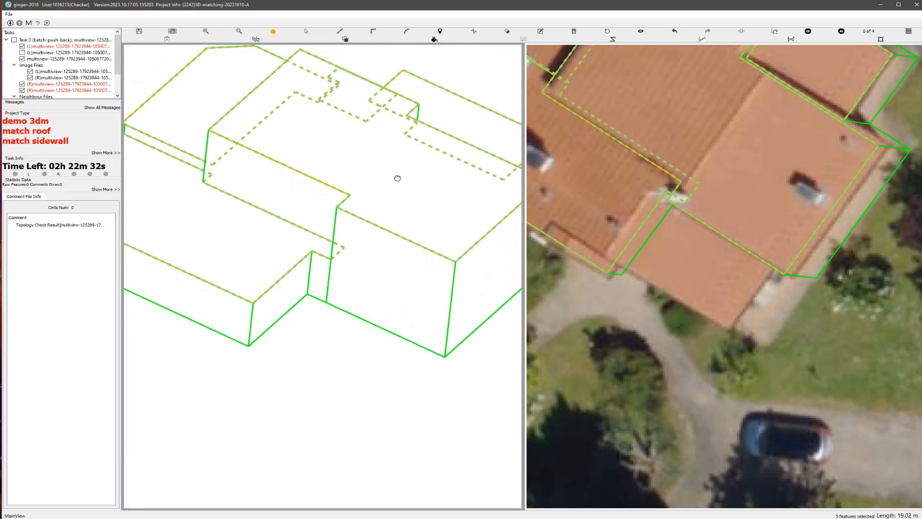
scroll(309, 308, "up", 1)
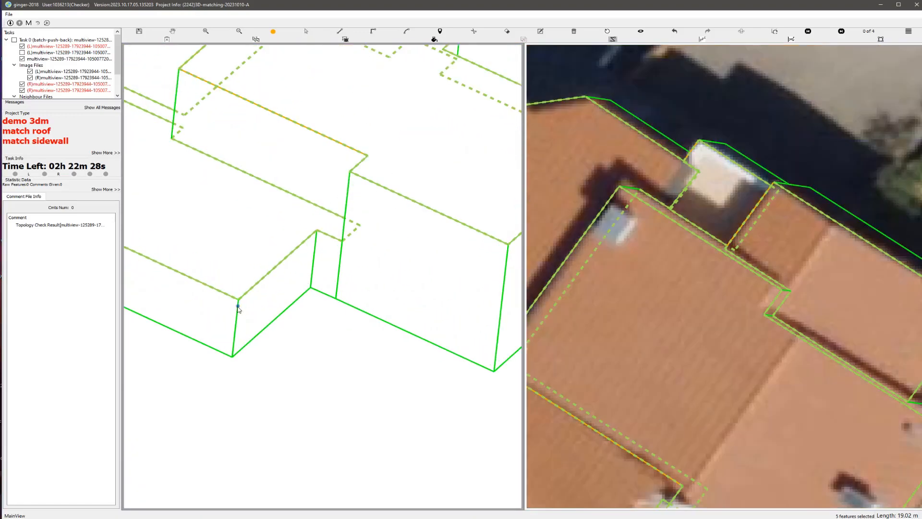
left_click(247, 304)
left_click(503, 322)
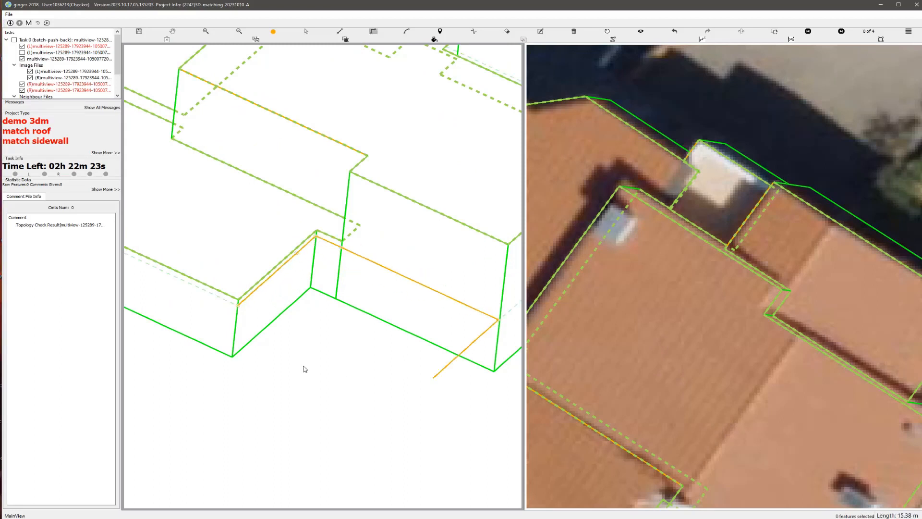
left_click(240, 307)
scroll(307, 325, "down", 4)
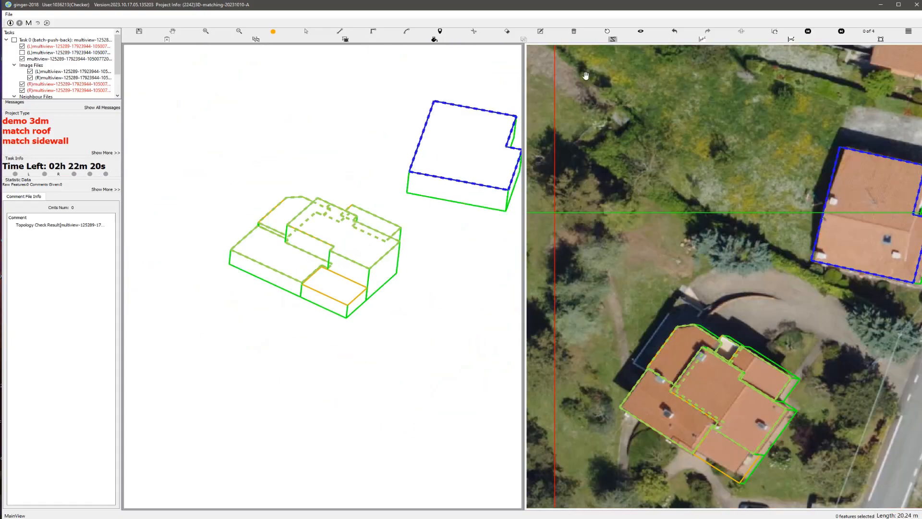
Step: Reset the rotated view and pull the new front roof's outer edges in to the eaves in the aerial image
left_click(609, 31)
scroll(348, 207, "up", 6)
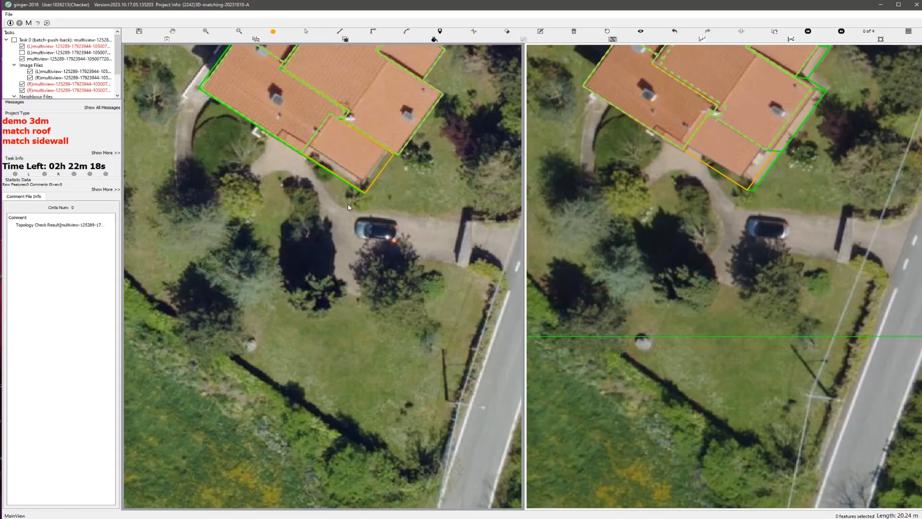
scroll(298, 269, "up", 5)
left_click(269, 270)
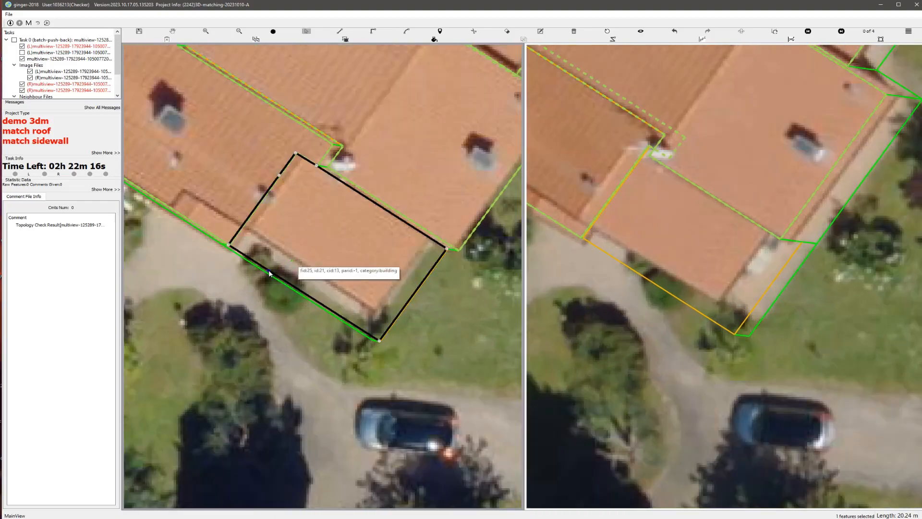
left_click_drag(269, 270, 281, 252)
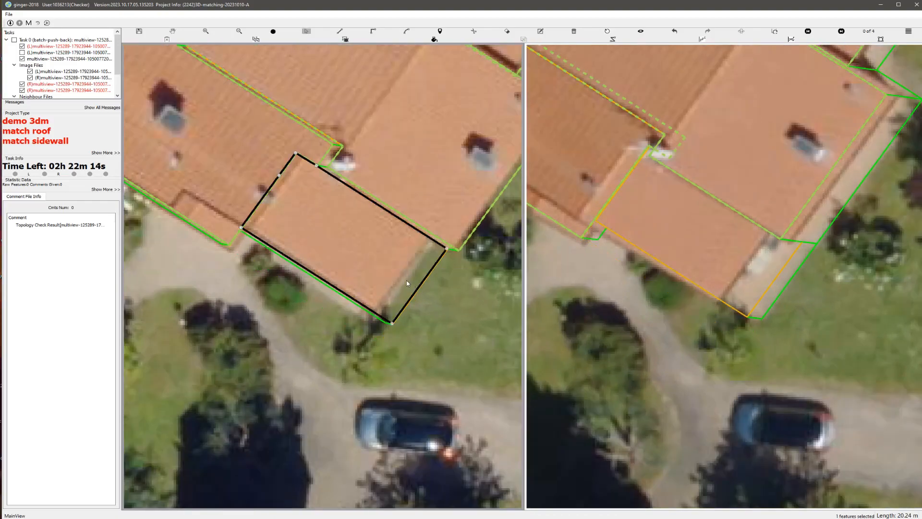
Step: Group all six roof polygons of the house and submit the task
scroll(416, 295, "down", 8)
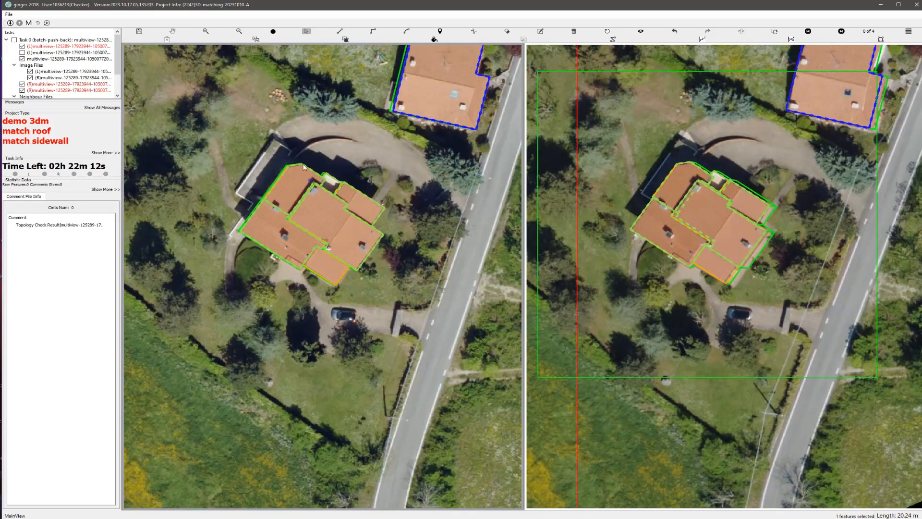
left_click_drag(304, 166, 368, 285)
key("h")
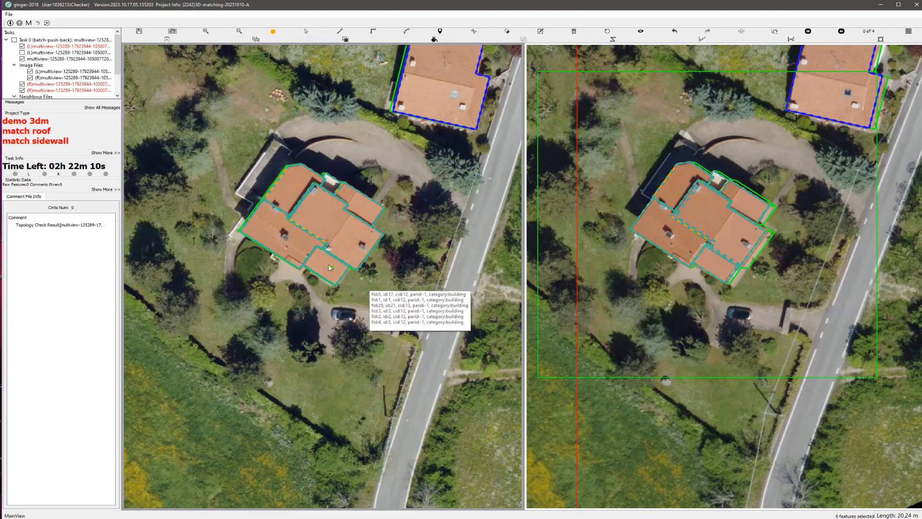
scroll(326, 270, "up", 1)
middle_click_drag(364, 218, 356, 334)
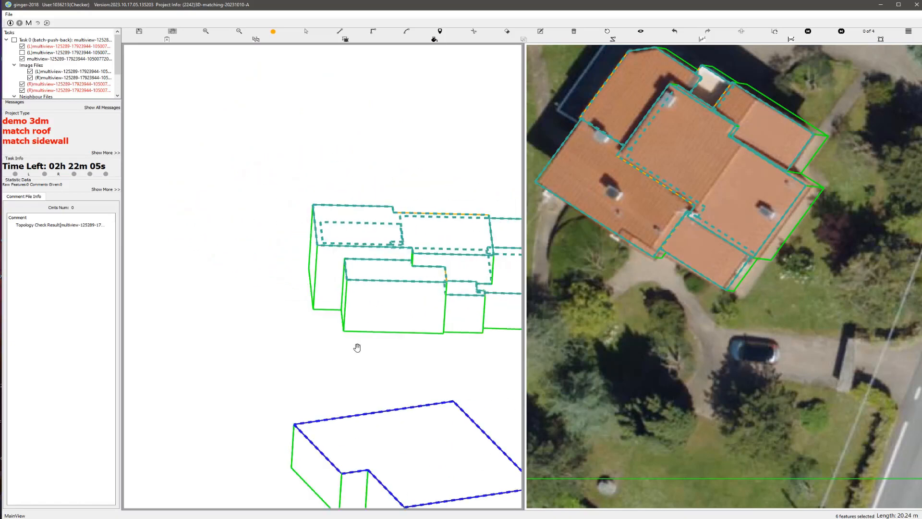
key("ctrl+s")
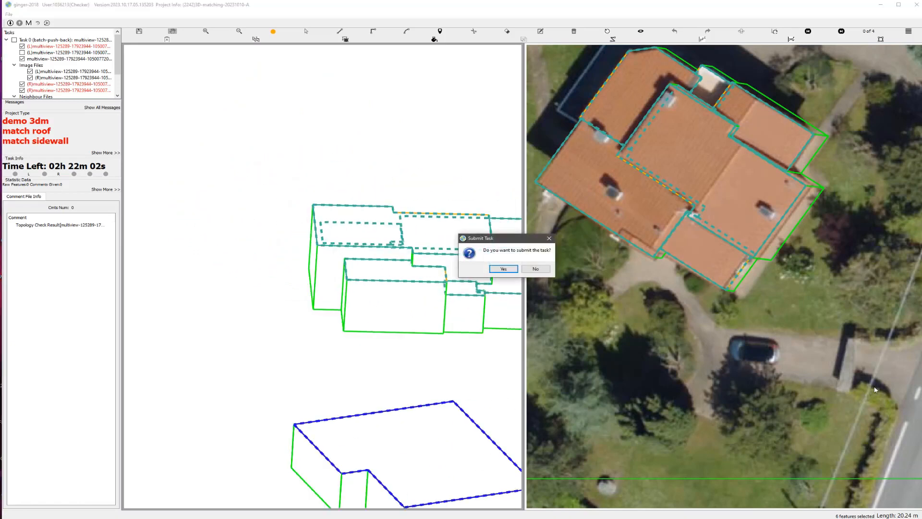
key("Return")
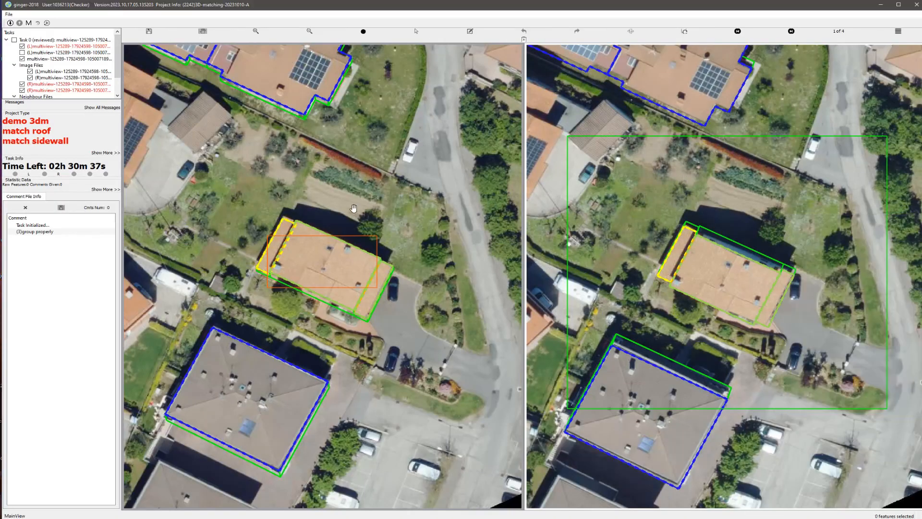
Step: Inspect the house's three roof polygons in the rotated 3D model, reset the view and run the topology check
scroll(352, 208, "up", 1)
left_click_drag(309, 240, 319, 218)
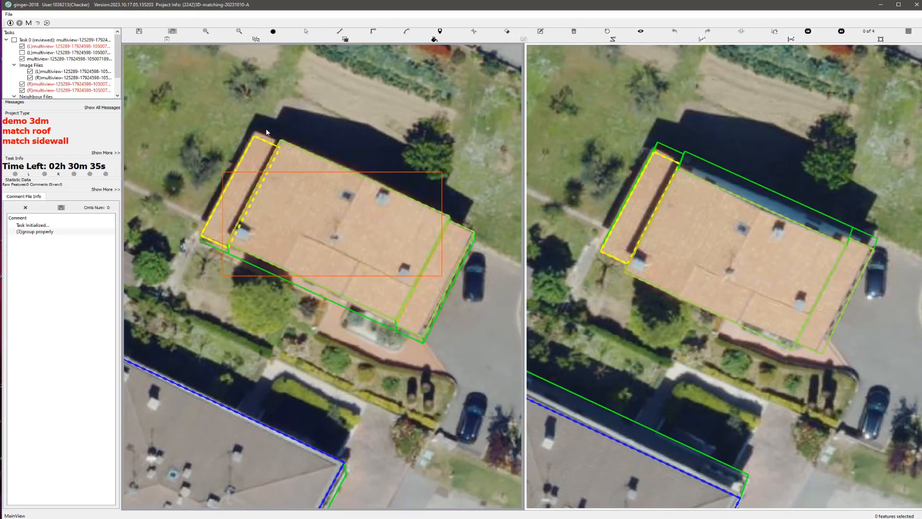
key("s")
left_click_drag(251, 112, 449, 310)
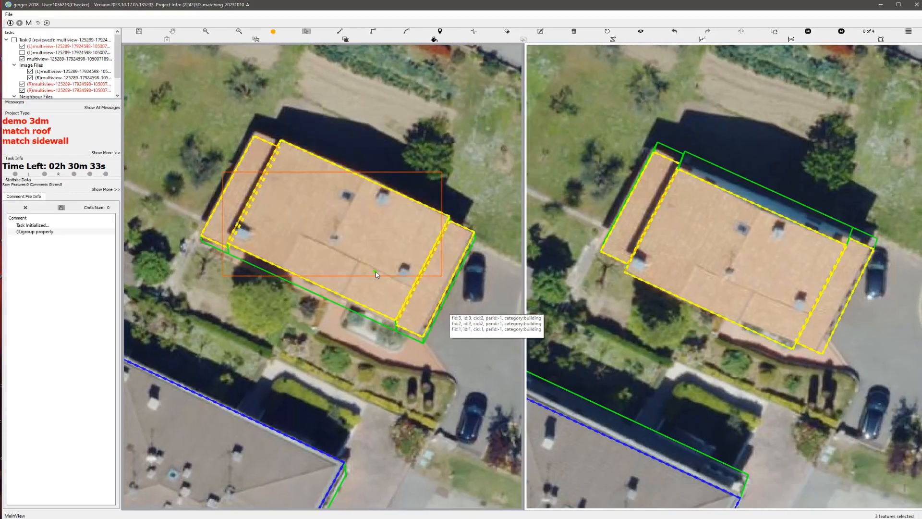
key("h")
middle_click_drag(345, 272, 469, 232)
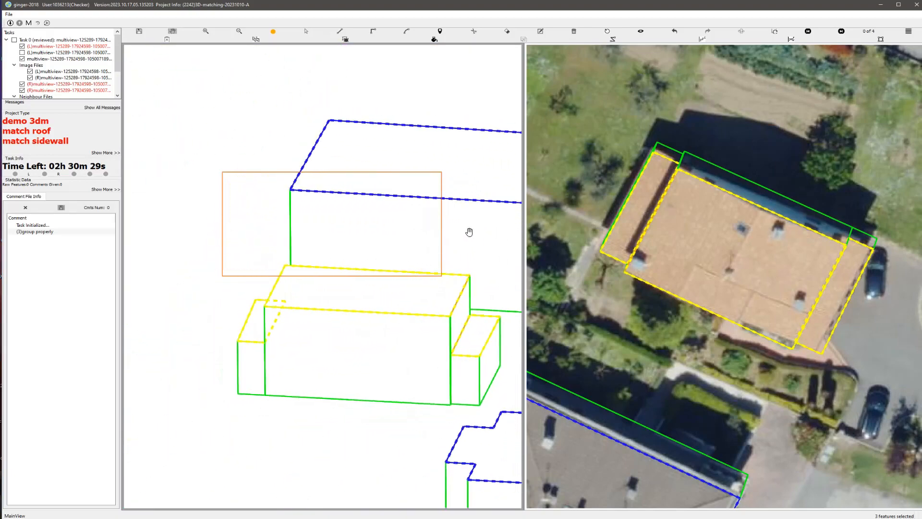
left_click(608, 32)
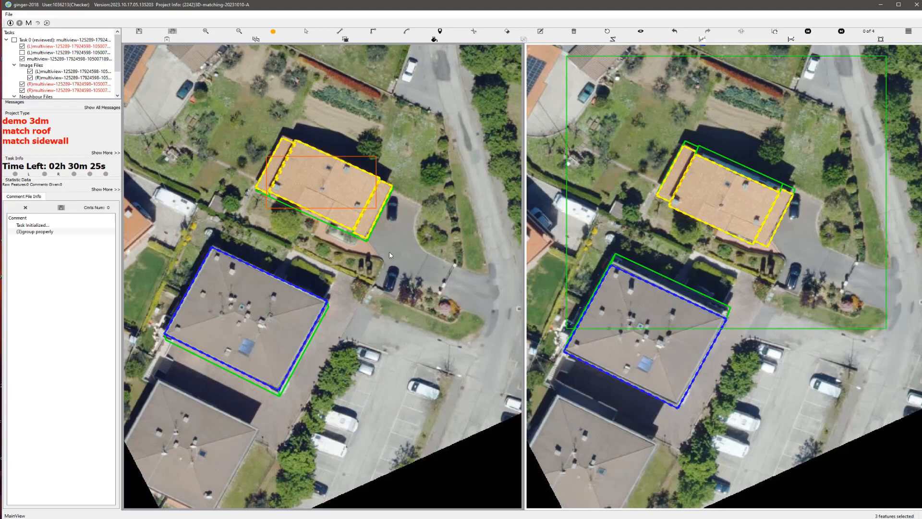
key("ctrl+s")
key("Return")
scroll(313, 234, "up", 4)
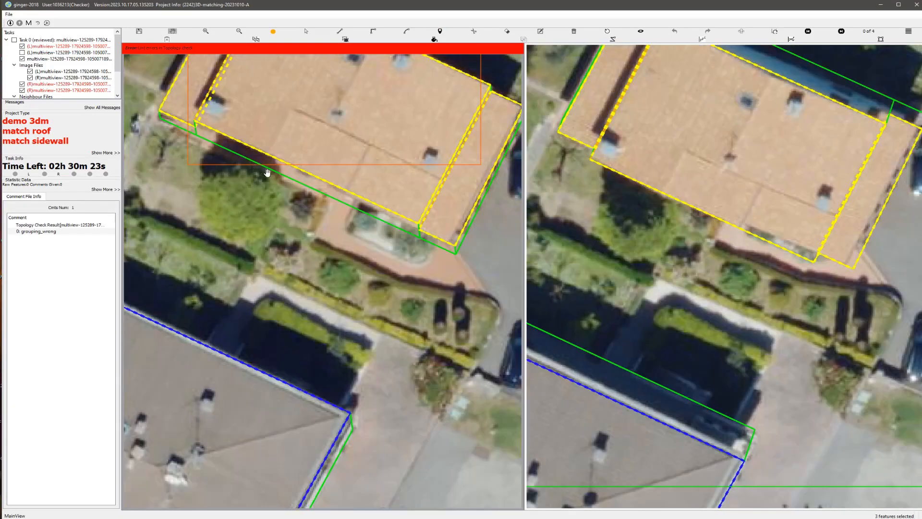
Step: Delete the narrow strip roof along the house's western end, then group the two remaining roof polygons
key("Escape")
middle_click_drag(226, 154, 320, 324)
left_click(294, 237)
key("Delete")
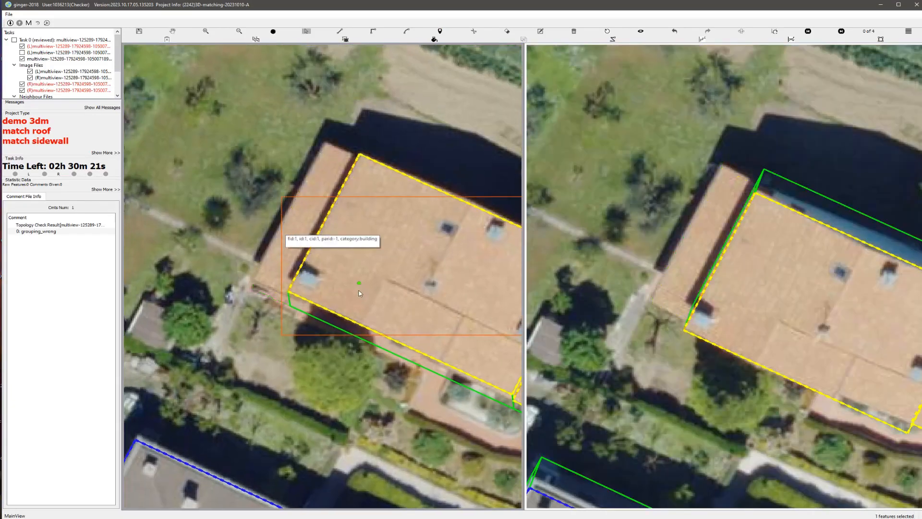
scroll(360, 293, "down", 3)
key("ctrl+s")
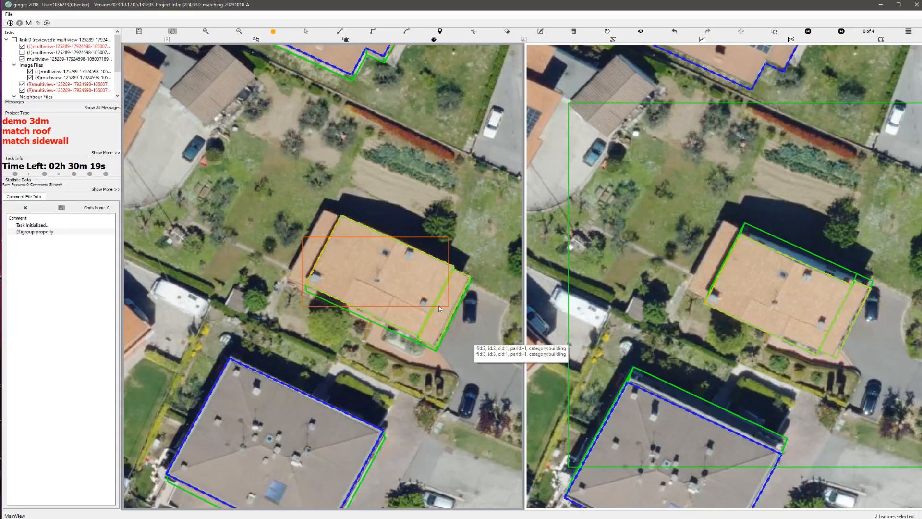
Step: Redraw the narrow strip roof along the main roof's western edge in the aerial image, about 34.5 m in outline
scroll(330, 273, "up", 2)
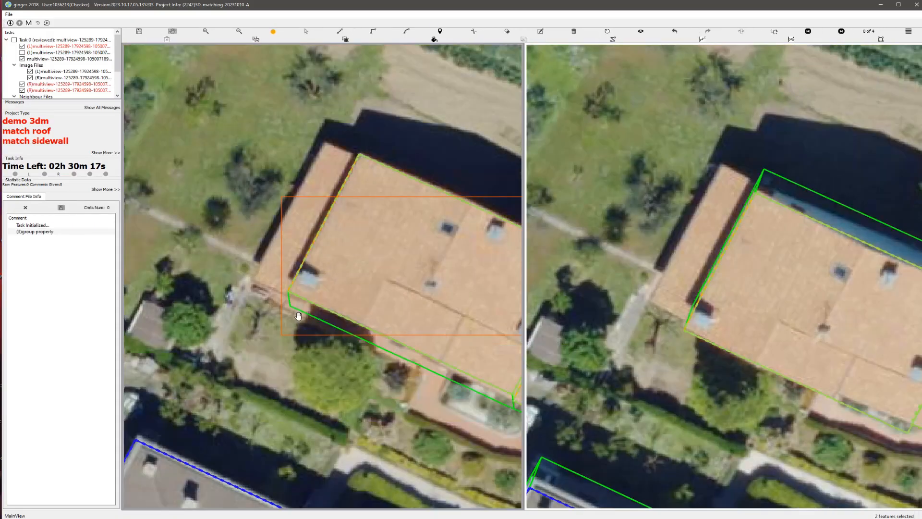
scroll(287, 281, "up", 2)
left_click(283, 281)
scroll(283, 281, "down", 3)
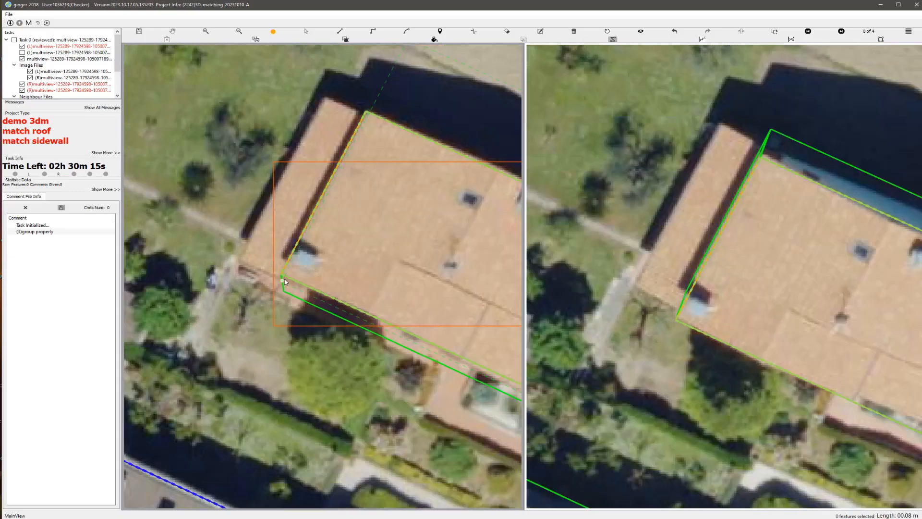
scroll(283, 281, "up", 1)
left_click(338, 172)
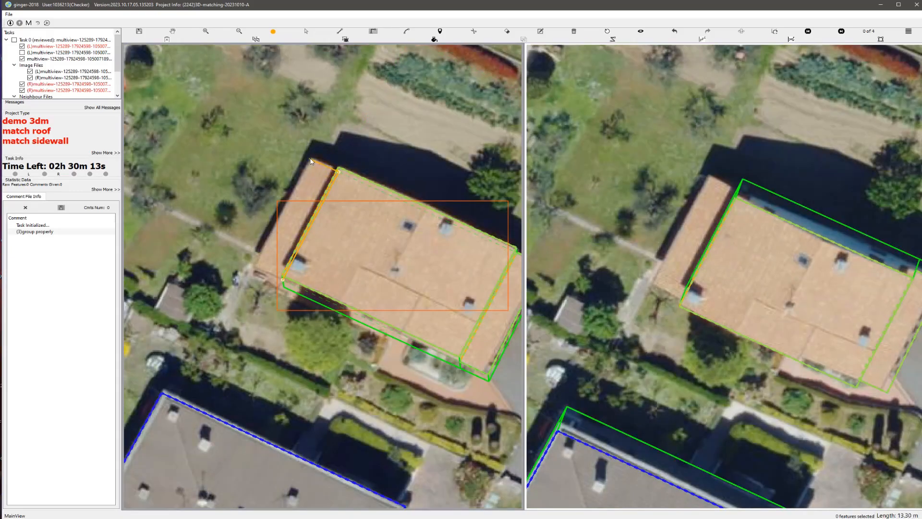
left_click(310, 159)
left_click(284, 284)
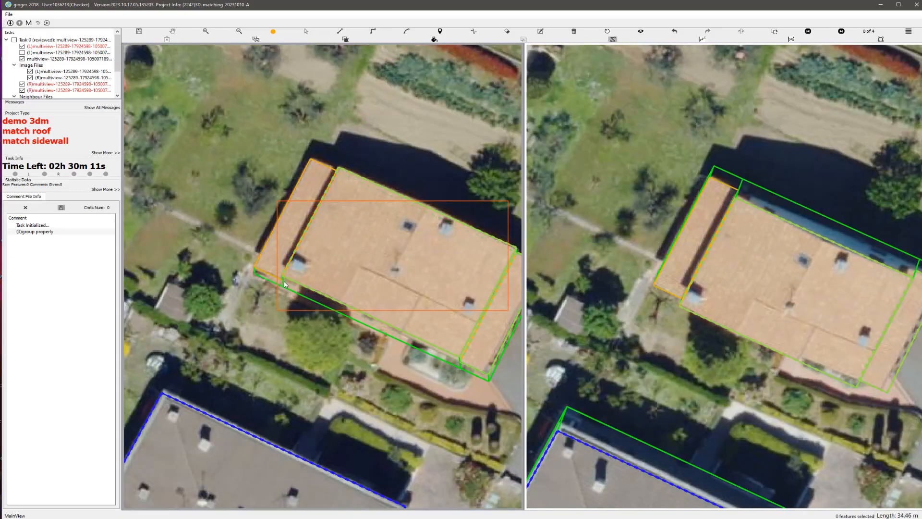
Step: Group all three roof polygons of the house and submit the task after a check in the 3D model
scroll(319, 275, "down", 3)
key("Escape")
left_click_drag(315, 207, 368, 288)
scroll(355, 267, "up", 1)
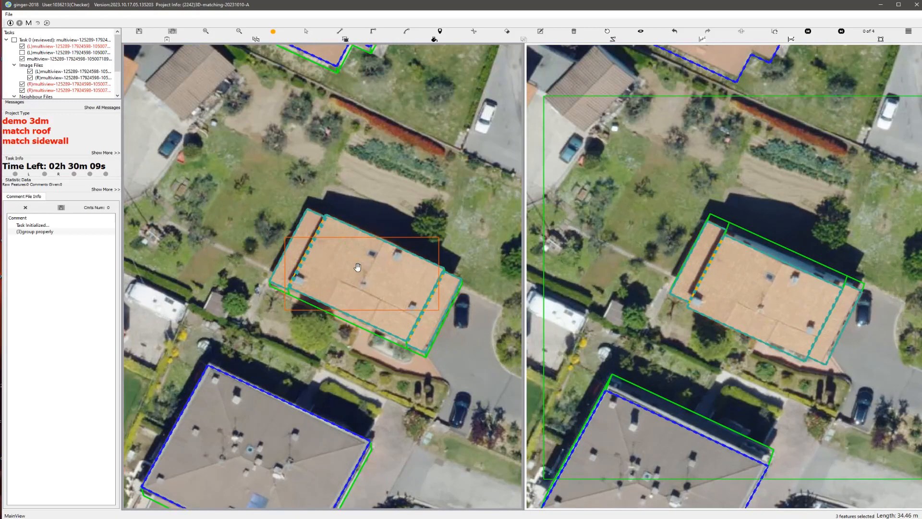
middle_click_drag(340, 292, 315, 271)
left_click(609, 32)
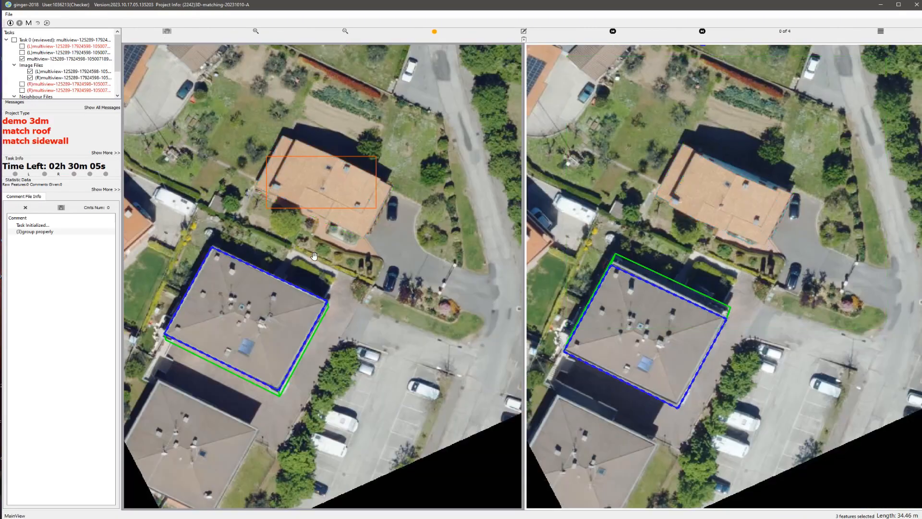
key("ctrl+u")
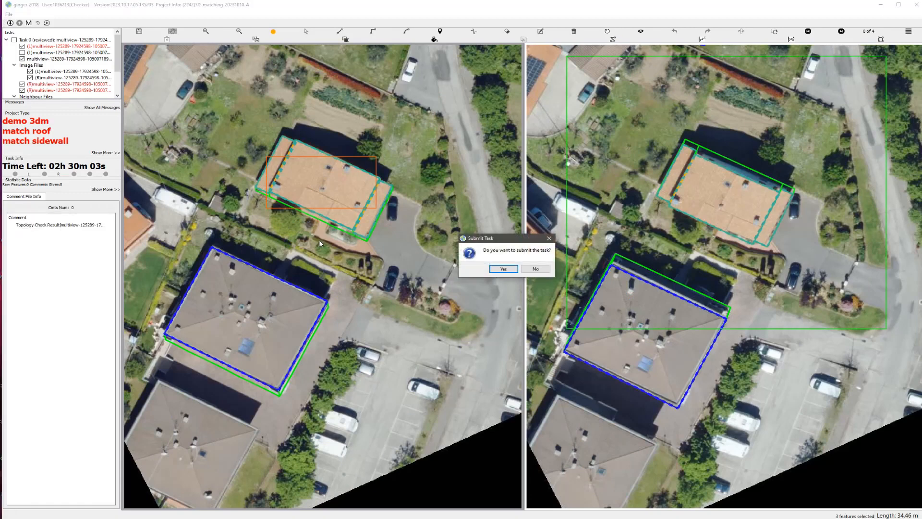
key("Return")
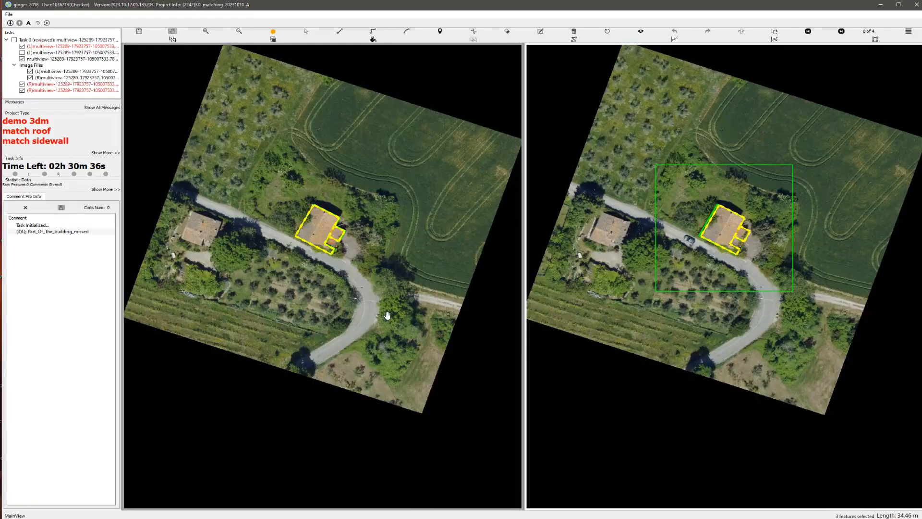
Step: Compare the new task's building with the aerial images, overlays off and on, and delete the small annex roof polygon beside the main roof
scroll(364, 278, "up", 2)
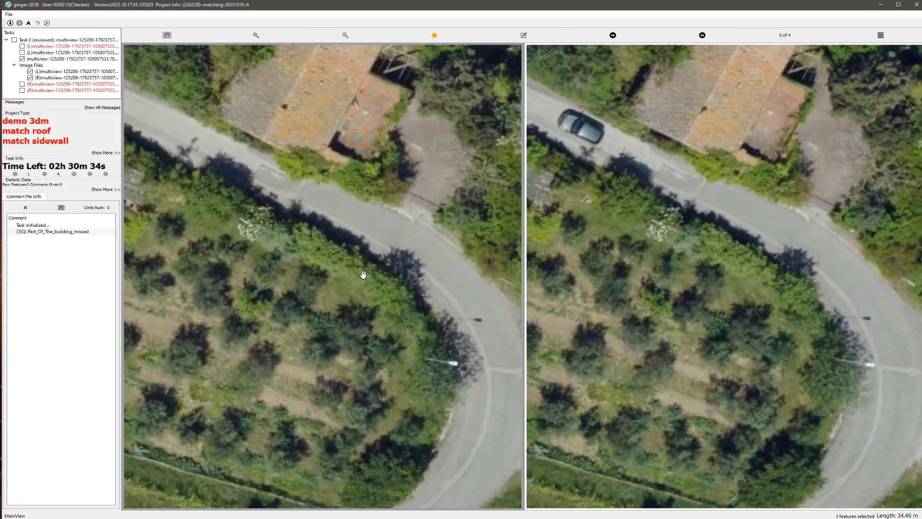
left_click_drag(351, 291, 350, 464)
key("space")
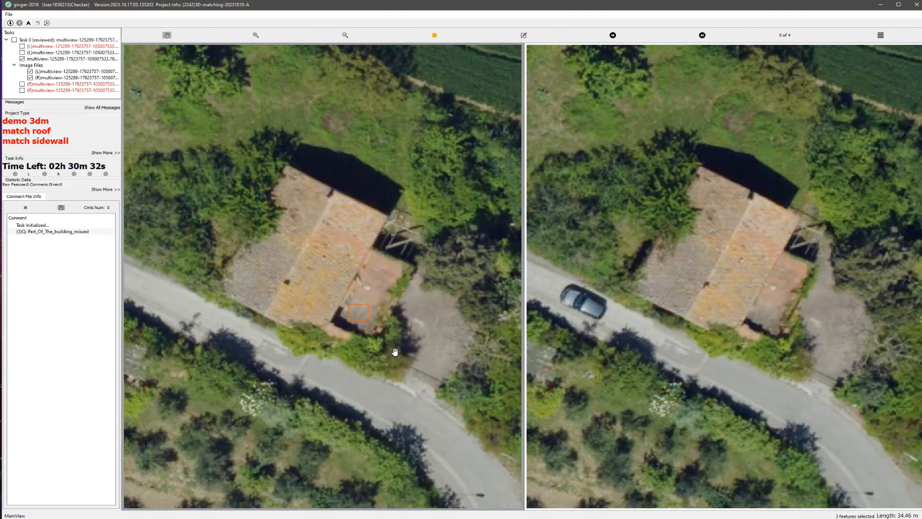
key("space")
scroll(377, 322, "up", 1)
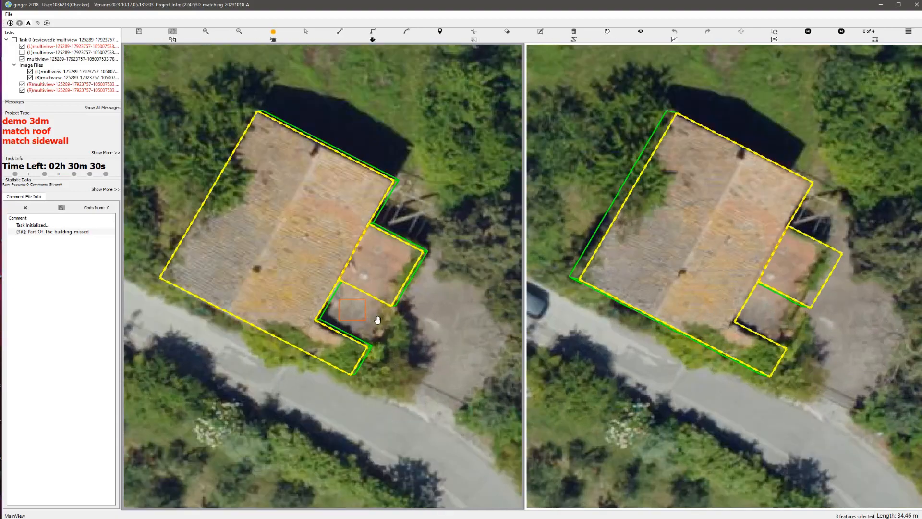
key("space")
key("space")
key("s")
left_click(390, 306)
key("Delete")
scroll(323, 294, "down", 3)
Step: Redraw the annex roof in the 3D model to fill the whole recess beside the main roof, about 28 m in outline
key("space")
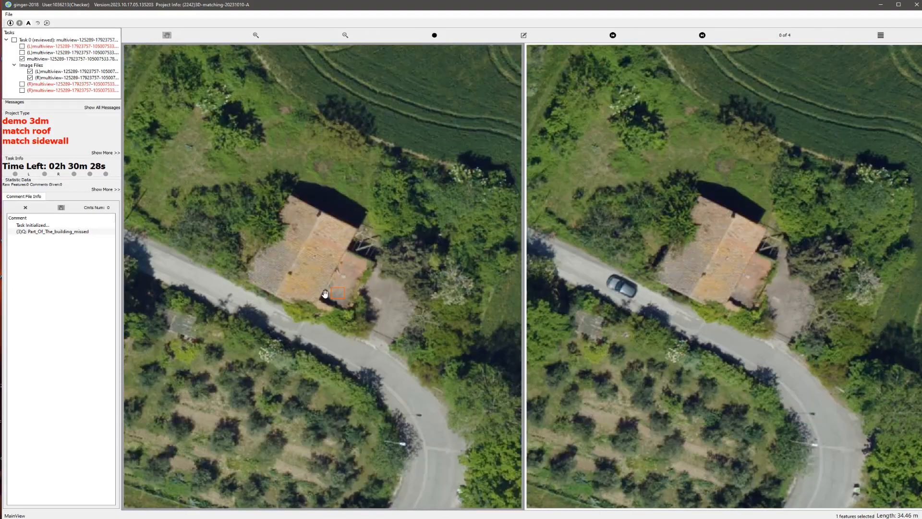
key("space")
scroll(305, 284, "up", 2)
middle_click_drag(312, 281, 300, 253)
key("z")
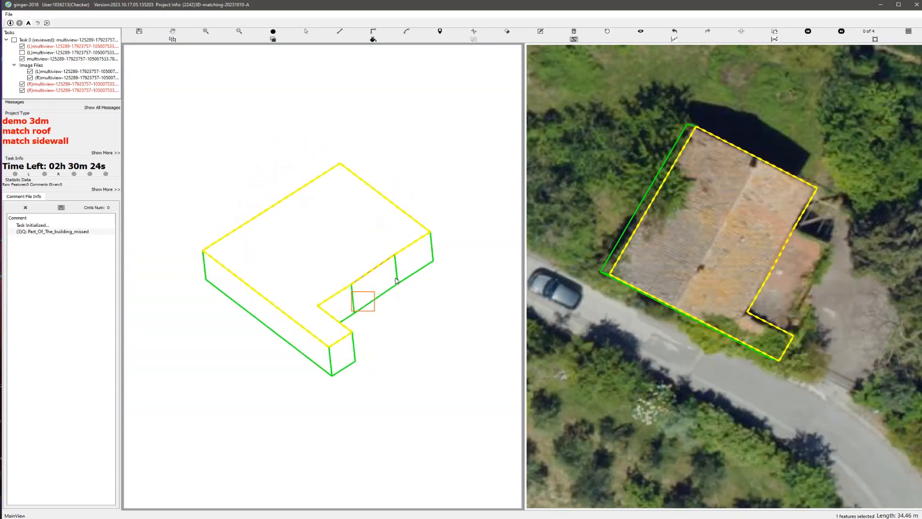
left_click(397, 266)
left_click(373, 282)
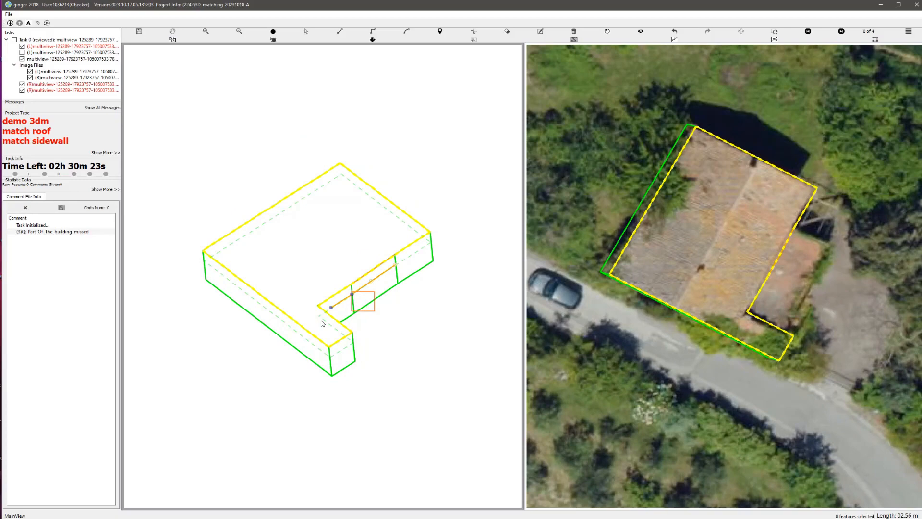
left_click(353, 342)
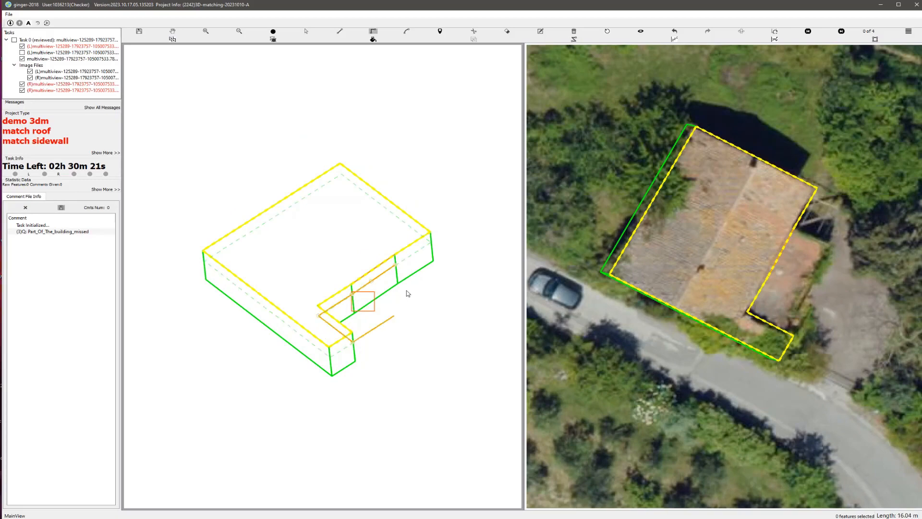
left_click(397, 266)
Step: Reset the rotated view and pull the annex roof's long outer edge and northern edge in to the eaves in the aerial image
left_click(607, 32)
scroll(353, 206, "up", 4)
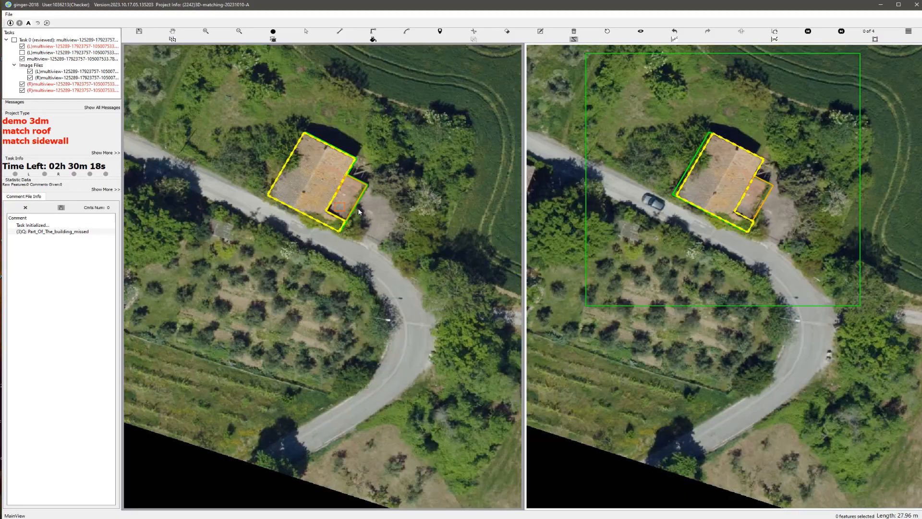
left_click_drag(401, 140, 389, 248)
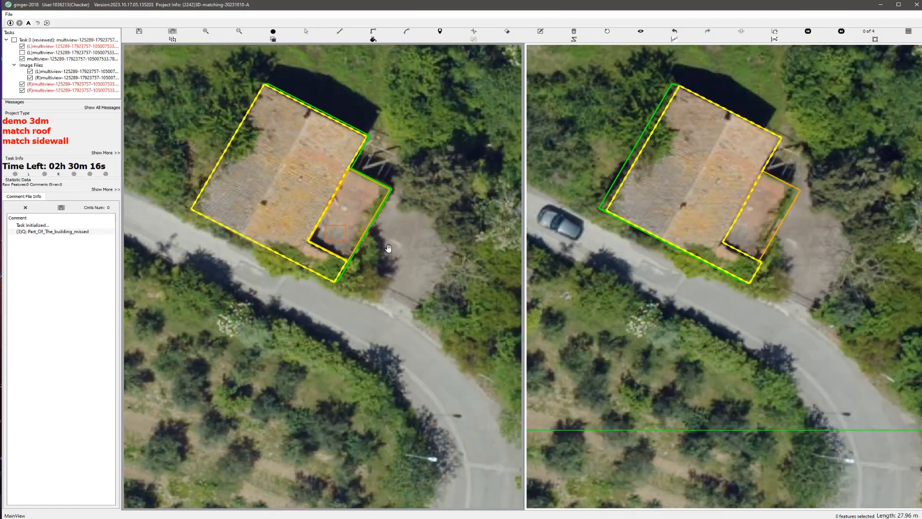
scroll(389, 248, "up", 4)
scroll(391, 207, "down", 4)
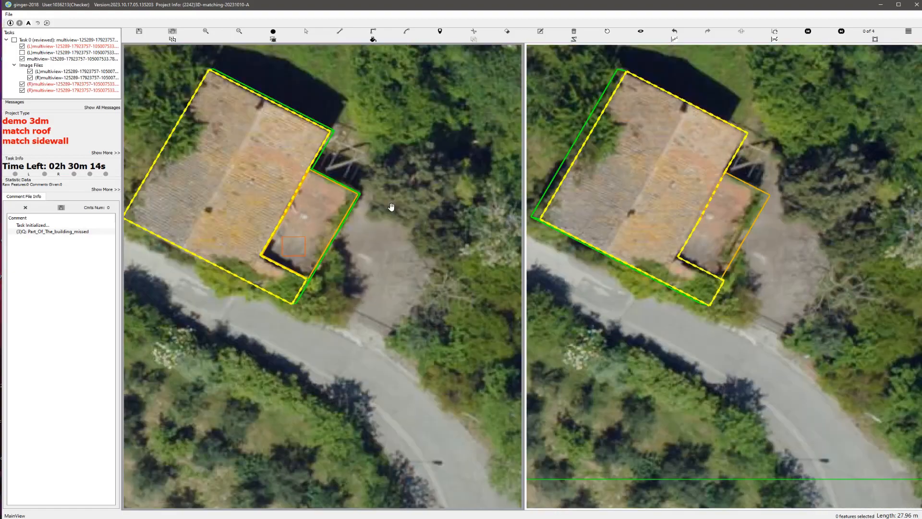
scroll(302, 213, "up", 4)
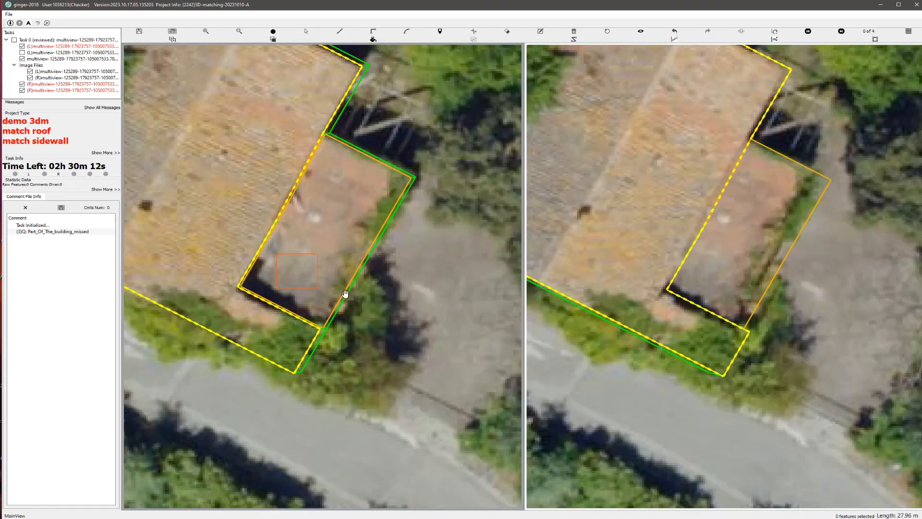
scroll(345, 294, "up", 2)
key("Escape")
left_click_drag(362, 281, 349, 276)
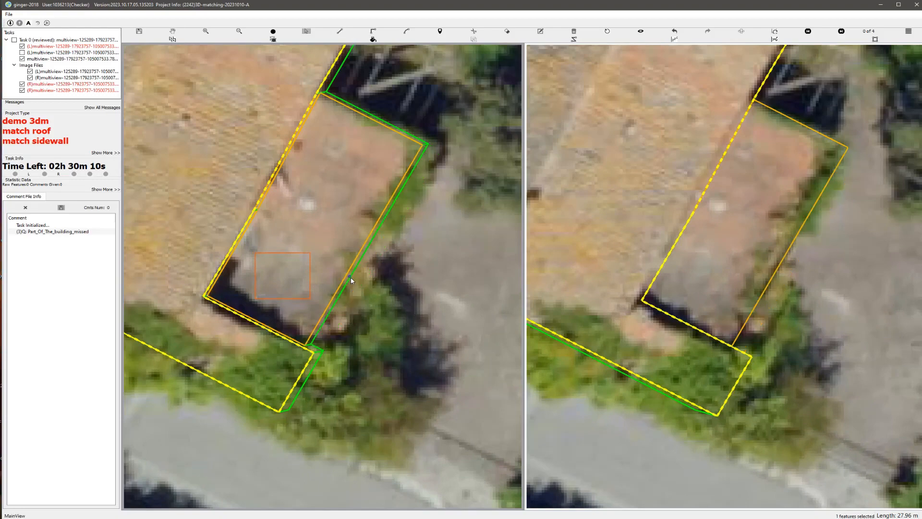
left_click_drag(375, 120, 369, 129)
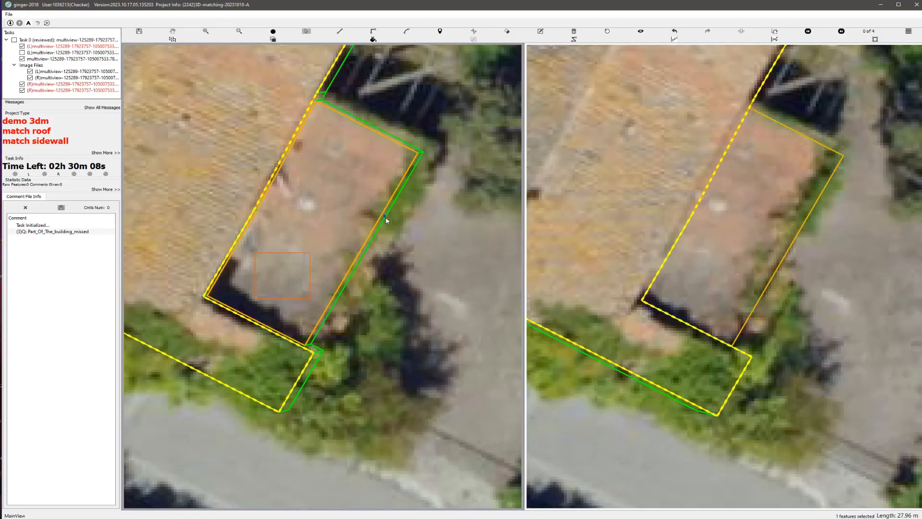
Step: Group the main roof and annex roof polygons and inspect the resulting building in the rotated 3D model
scroll(385, 220, "down", 5)
scroll(355, 291, "up", 1)
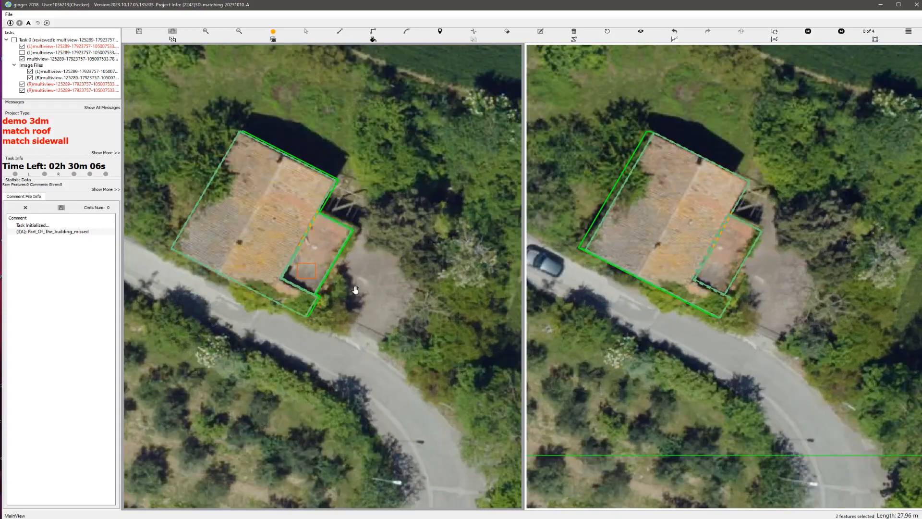
left_click_drag(356, 291, 321, 251)
middle_click_drag(321, 251, 313, 230)
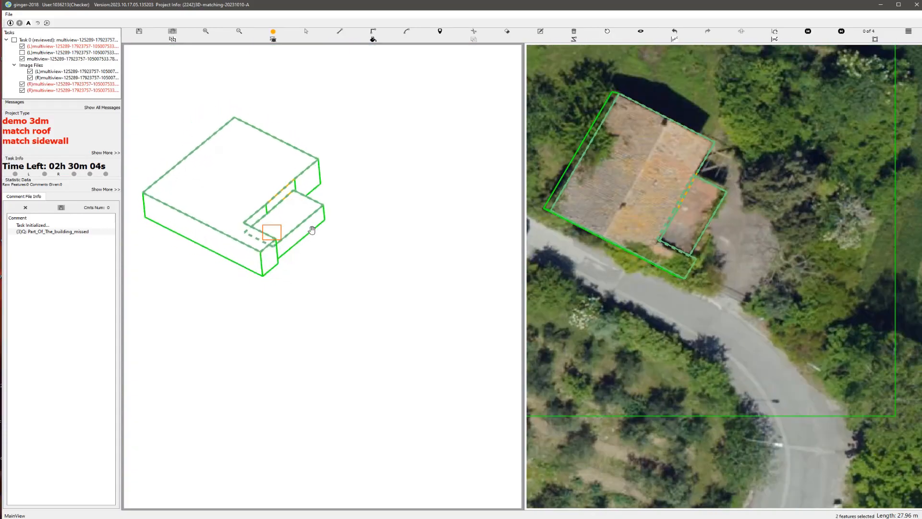
left_click(640, 34)
scroll(315, 236, "up", 2)
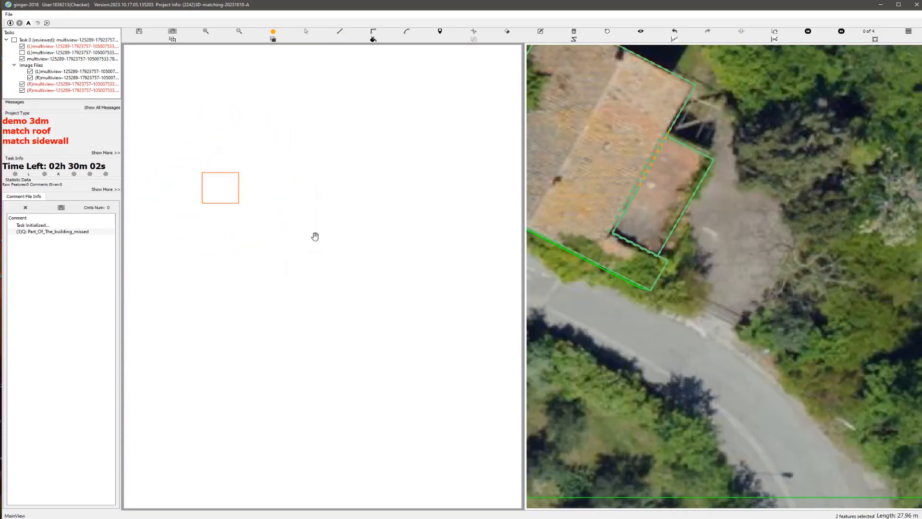
scroll(379, 282, "down", 4)
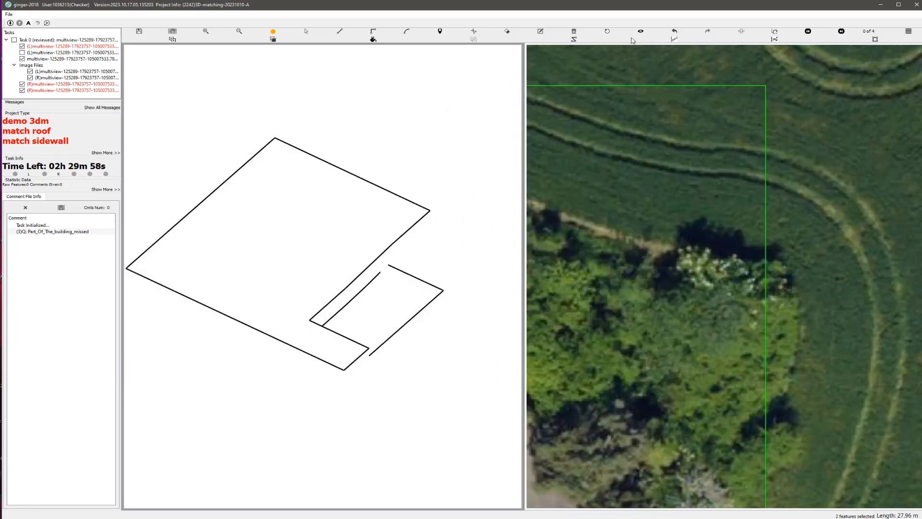
Step: Reset the rotated 3D view and submit the task
left_click(605, 32)
scroll(350, 209, "up", 2)
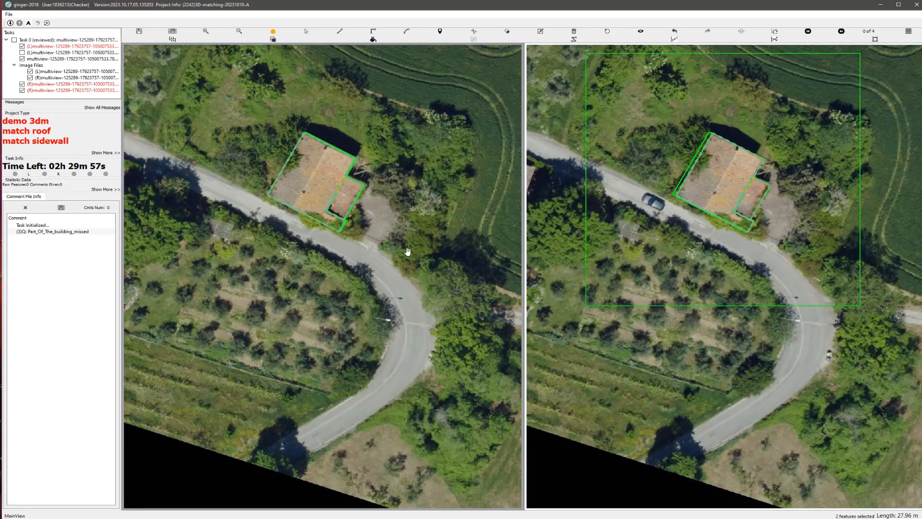
key("ctrl+u")
key("Return")
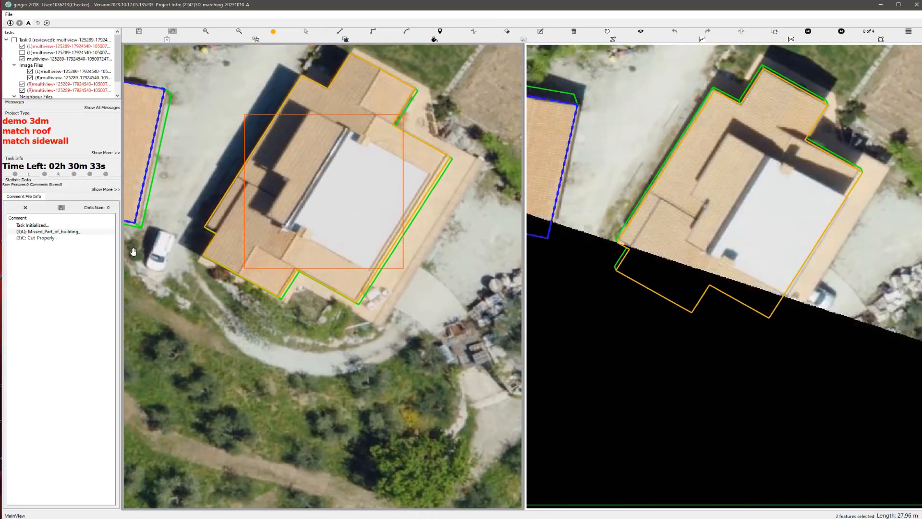
Step: Locate the area flagged by the review comment Missed_Part_of_building_ in the next task's aerial images
left_click(97, 232)
scroll(238, 251, "down", 2)
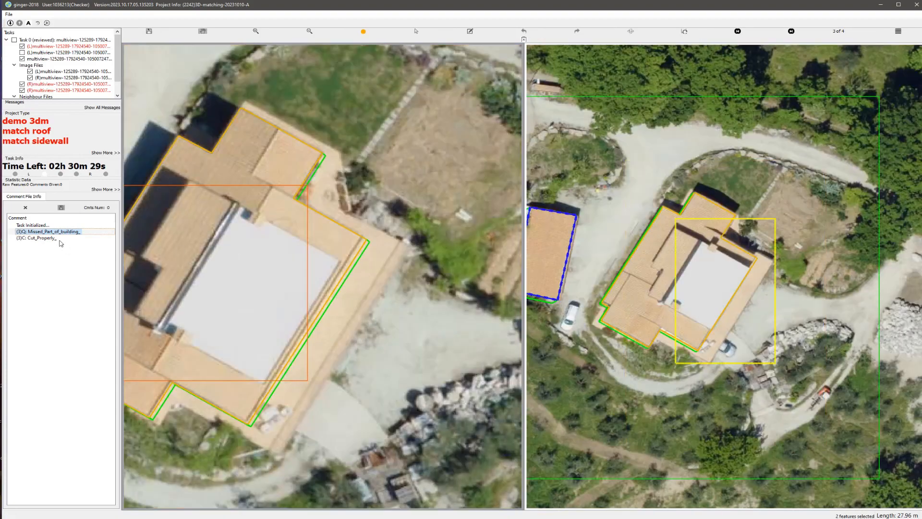
Step: Locate the area flagged by the review comment Cut_Properly_ and compare the house outline with the bare aerial images
left_click(60, 238)
scroll(346, 327, "down", 3)
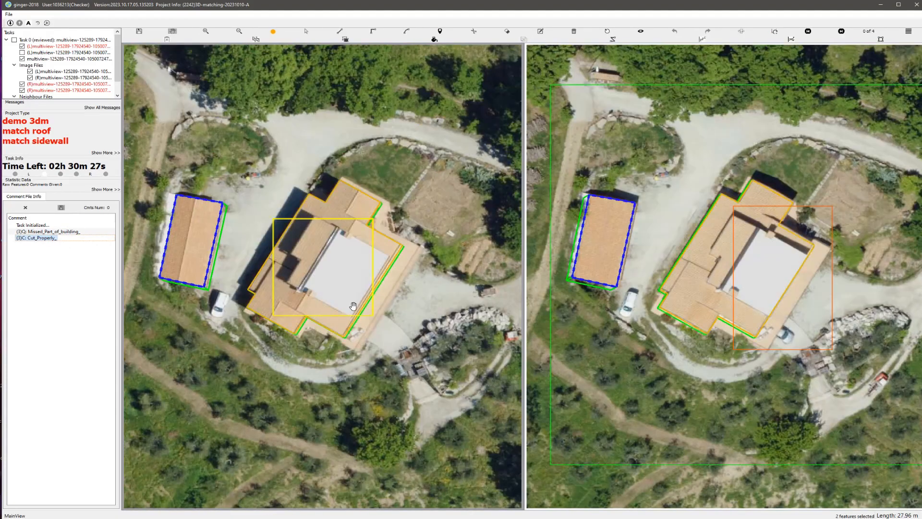
scroll(353, 306, "up", 2)
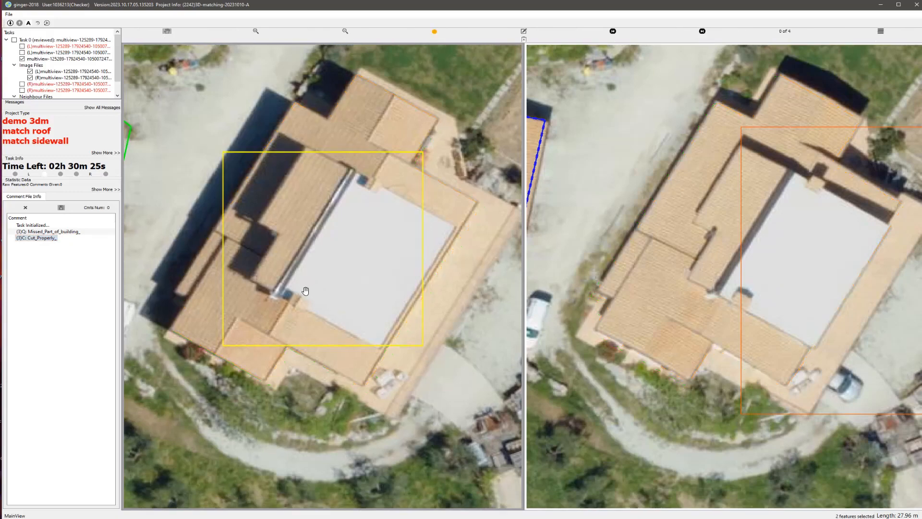
scroll(322, 293, "down", 2)
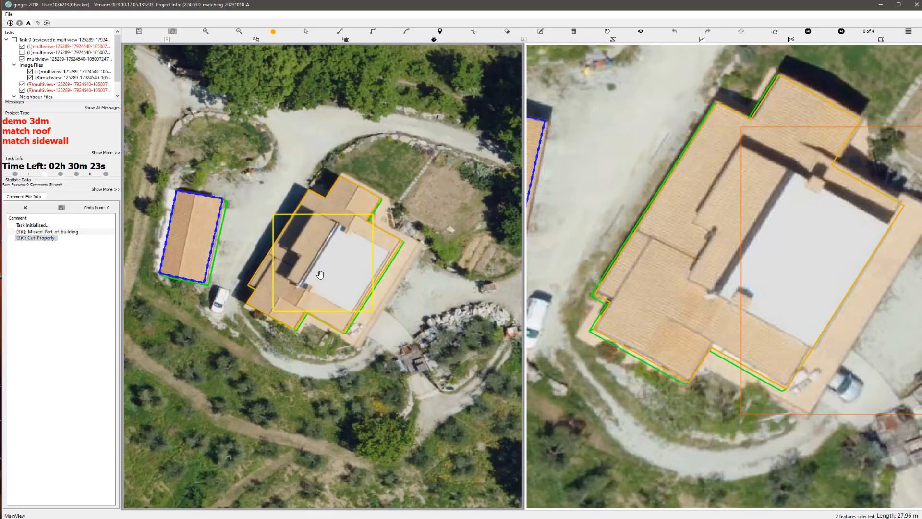
scroll(336, 219, "up", 2)
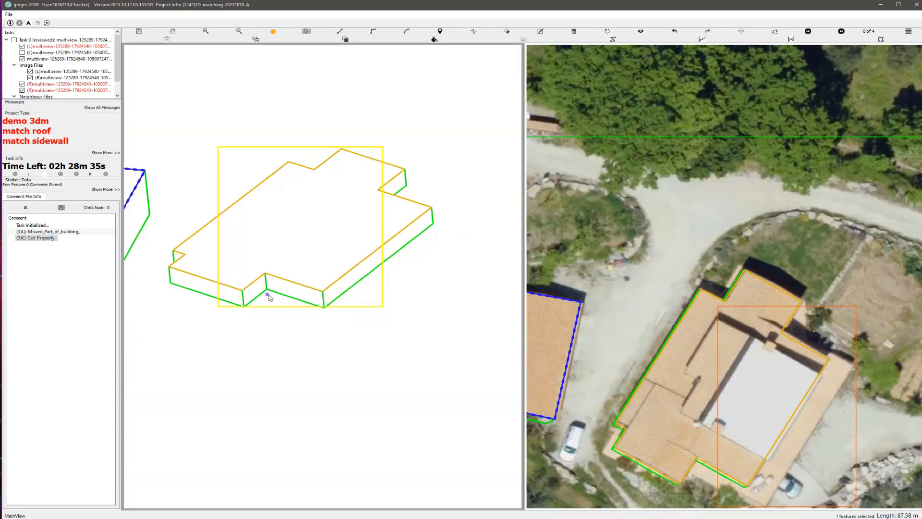
Step: Draw a lower roof strip about 62 m around in the rotated 3D view, along the main roof's long outer side and southern edge
scroll(271, 294, "up", 1)
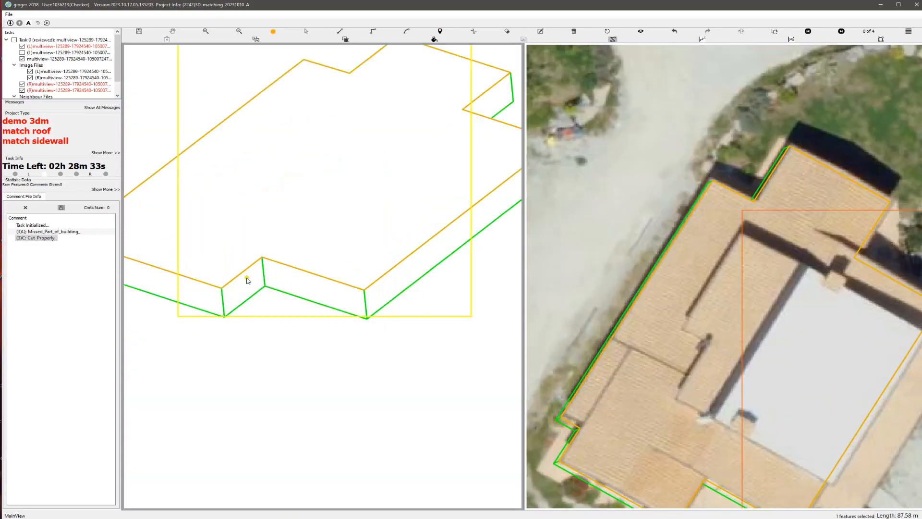
left_click(264, 266)
middle_click_drag(412, 284, 319, 398)
left_click(421, 249)
left_click(398, 241)
key("t")
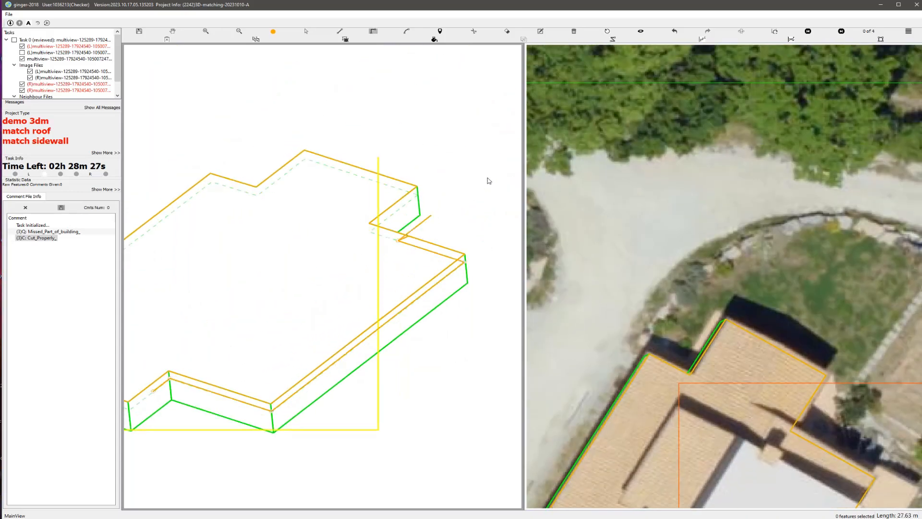
left_click(473, 289)
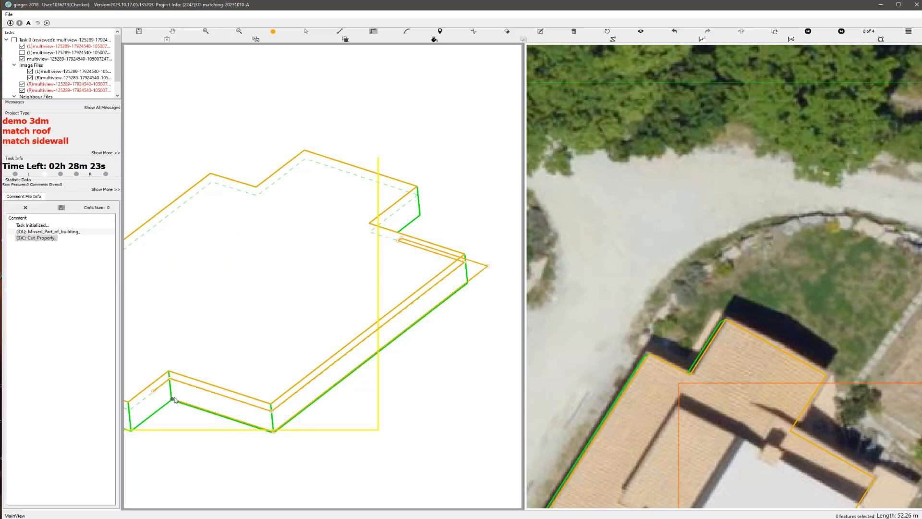
key("ctrl+z")
left_click(156, 396)
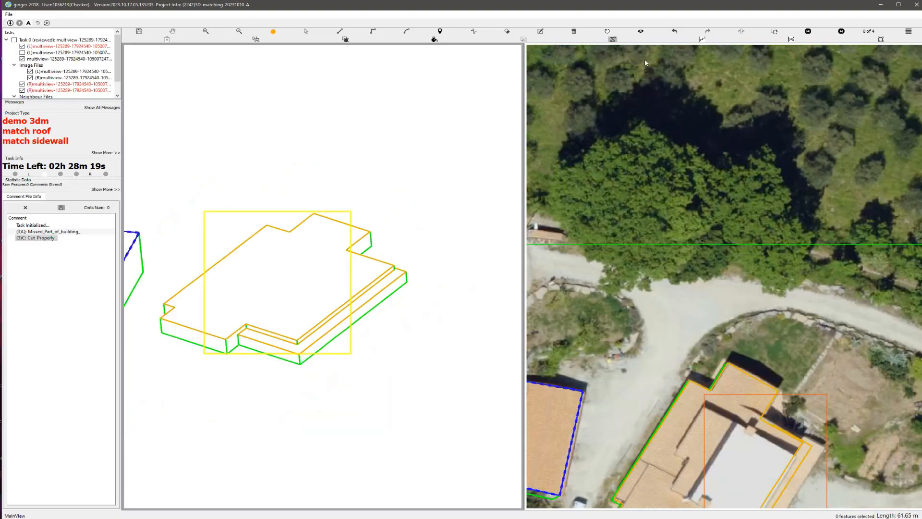
Step: Reset the rotated view and move the lower roof strip's long outer edge and northern edge out to the eaves in the aerial image
left_click(608, 32)
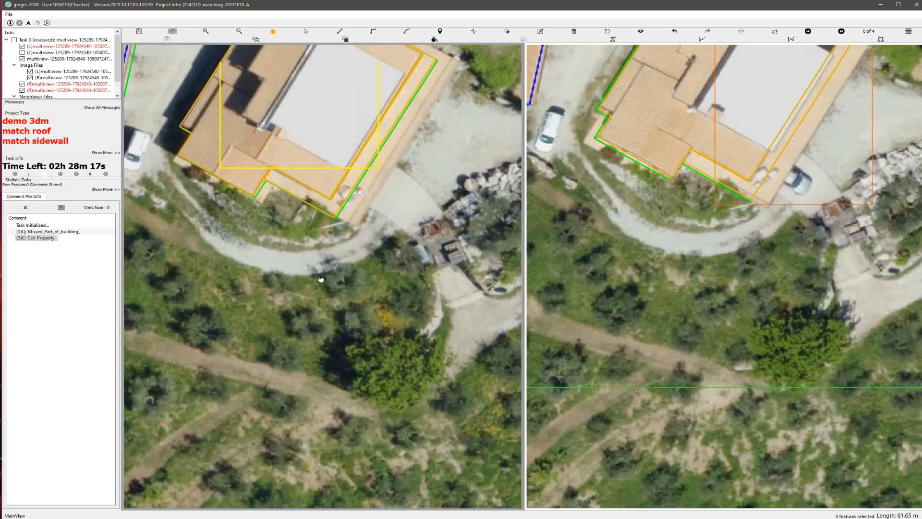
scroll(338, 306, "up", 1)
key("s")
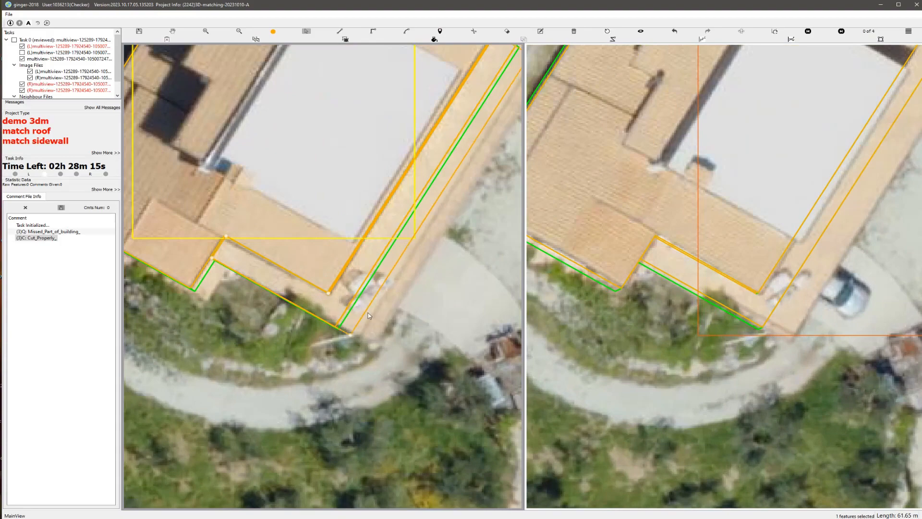
left_click(370, 315)
scroll(370, 315, "down", 3)
scroll(403, 254, "up", 2)
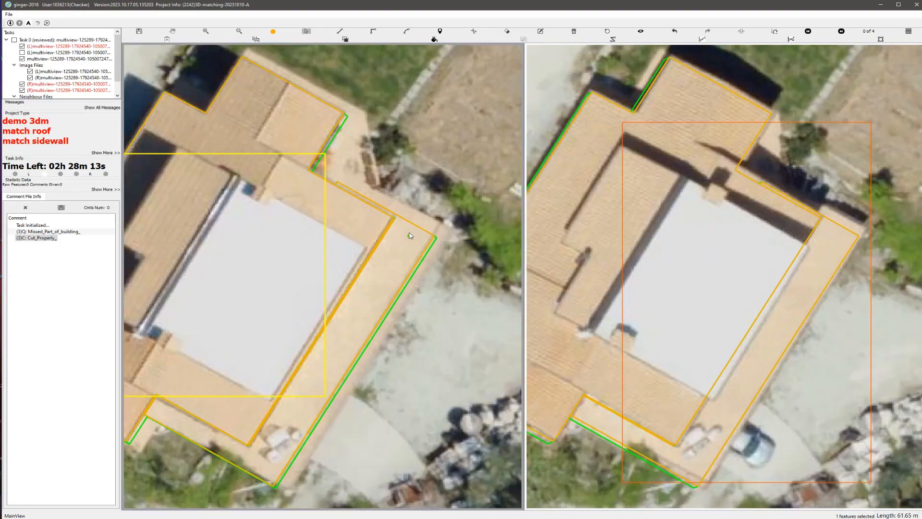
left_click_drag(410, 222, 418, 211)
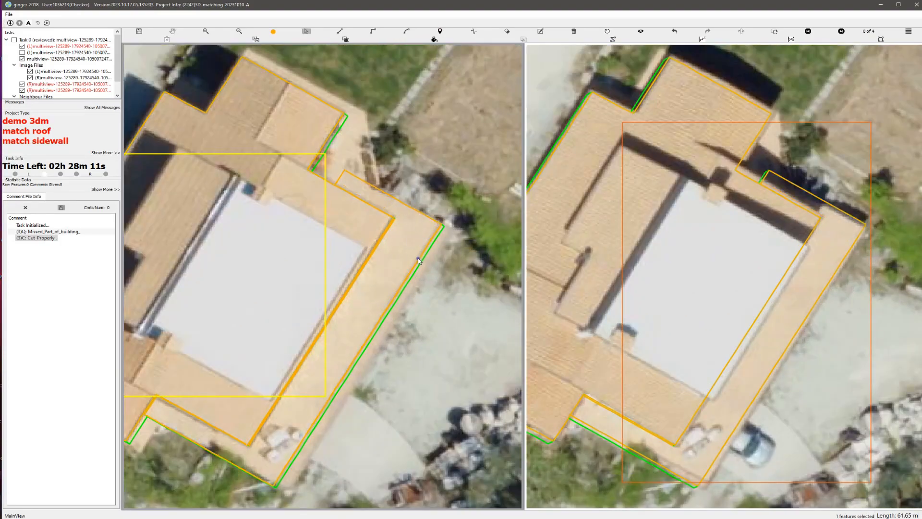
Step: Move the lower roof strip's short northern end edge inward along the eave to fit the roof in the aerial image
key("h")
key("h")
scroll(415, 258, "down", 1)
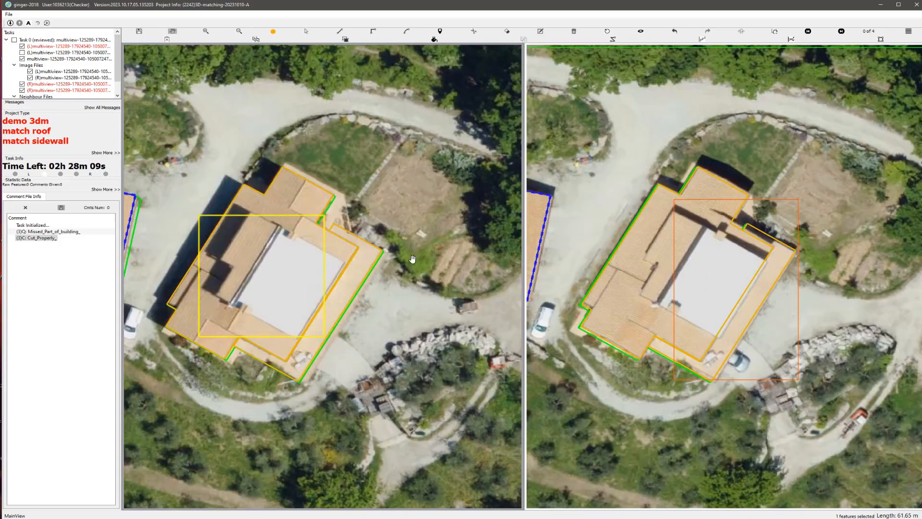
key("h")
key("h")
scroll(369, 226, "up", 2)
key("s")
scroll(341, 250, "up", 1)
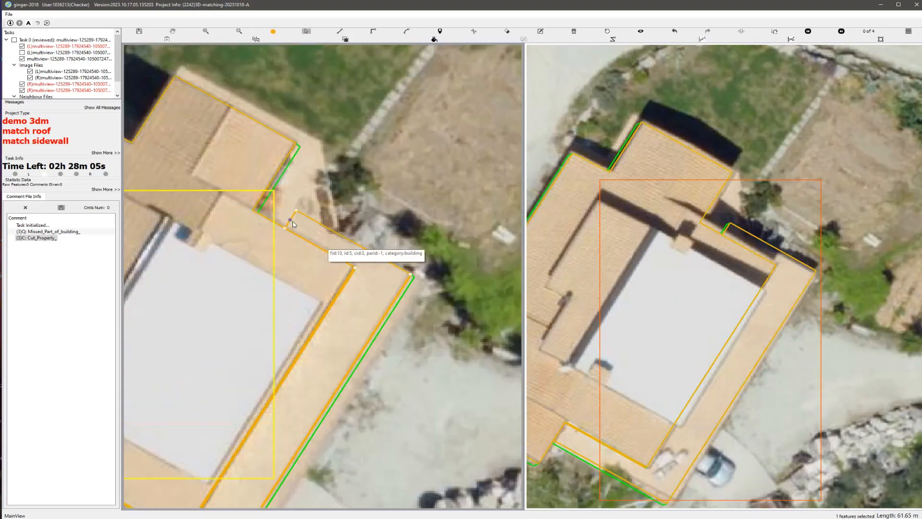
left_click_drag(293, 222, 325, 240)
scroll(373, 292, "down", 2)
key("h")
key("h")
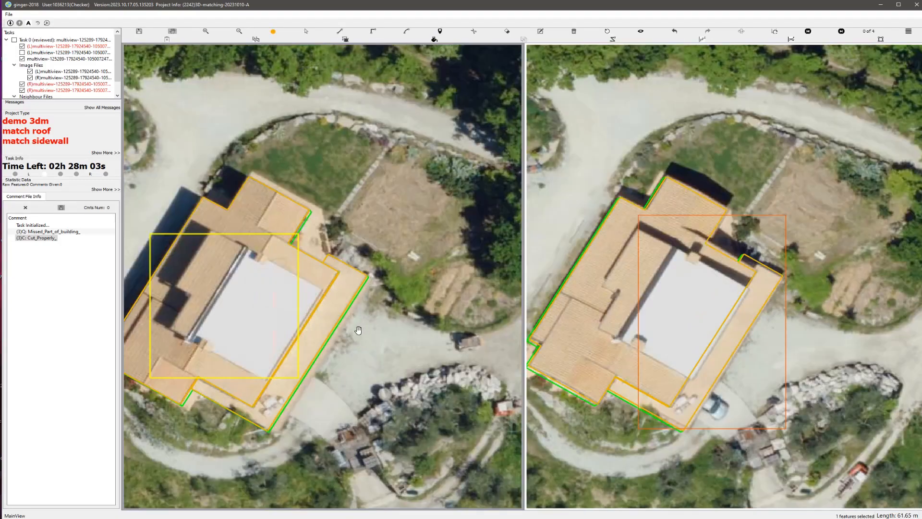
Step: Group the main roof polygon with the lower roof strip polygon
scroll(359, 330, "down", 2)
key("s")
left_click_drag(246, 233, 371, 329)
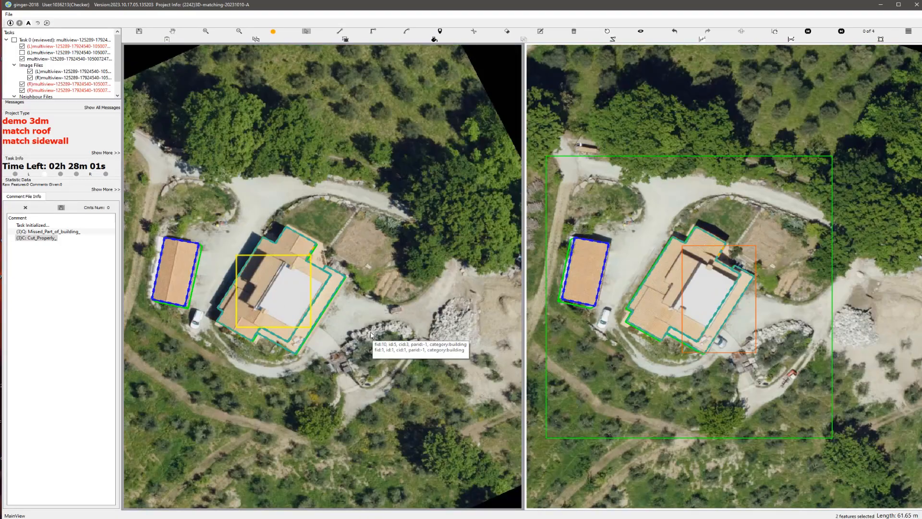
scroll(363, 319, "up", 1)
key("p")
left_click_drag(289, 306, 339, 300)
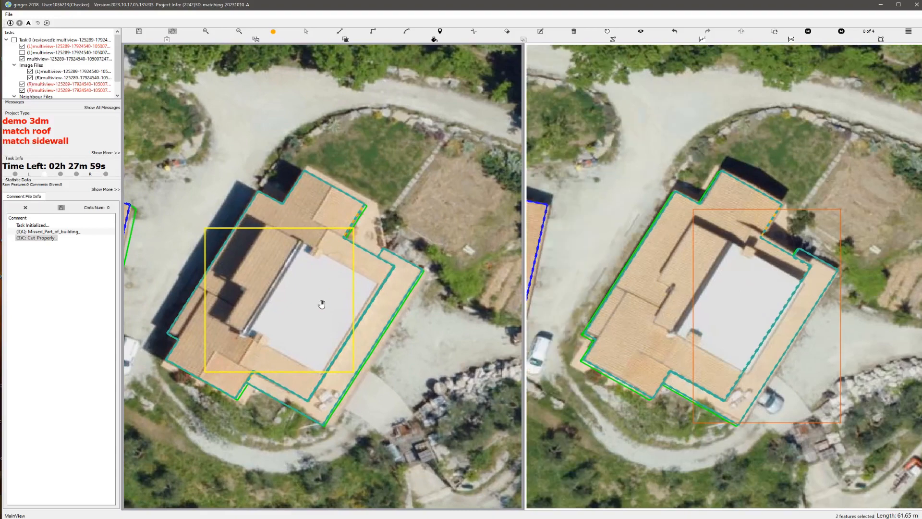
Step: Compare the grouped building outlines with the bare aerial images, inspect the building in a rotated 3D view and reset the view
key("h")
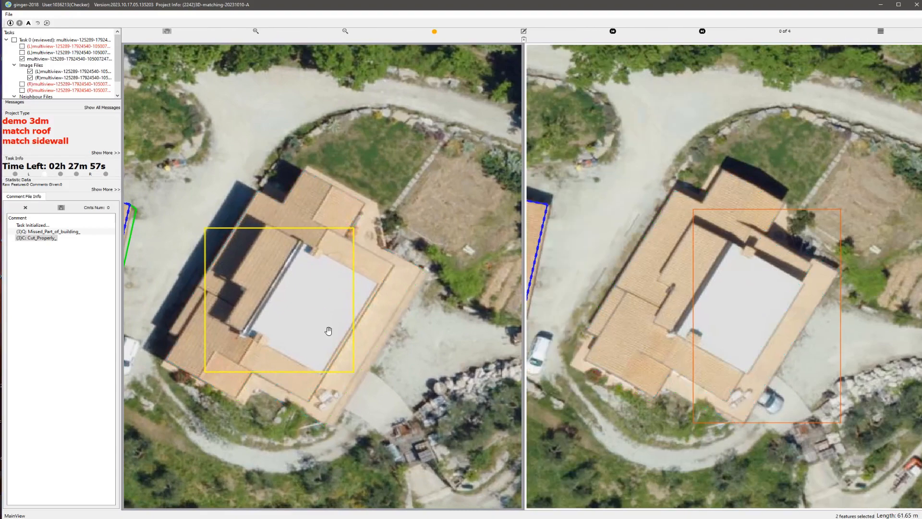
key("h")
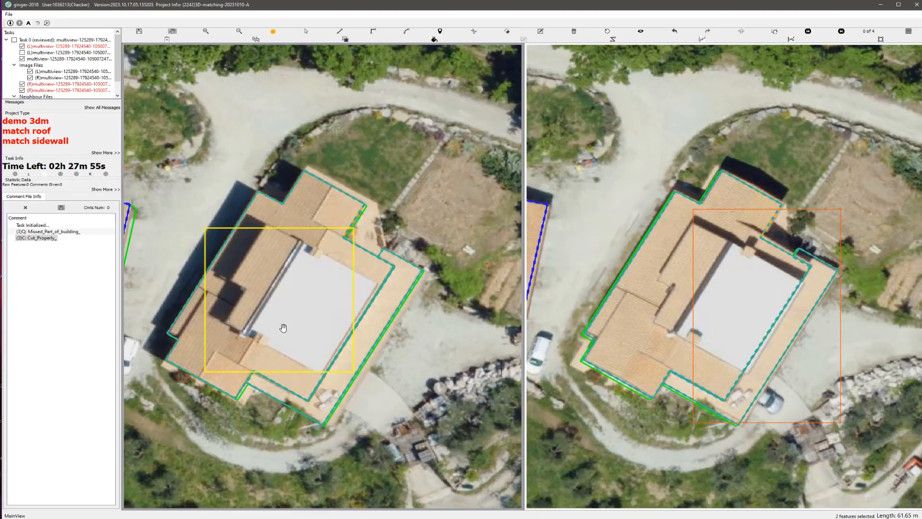
scroll(281, 313, "up", 1)
key("h")
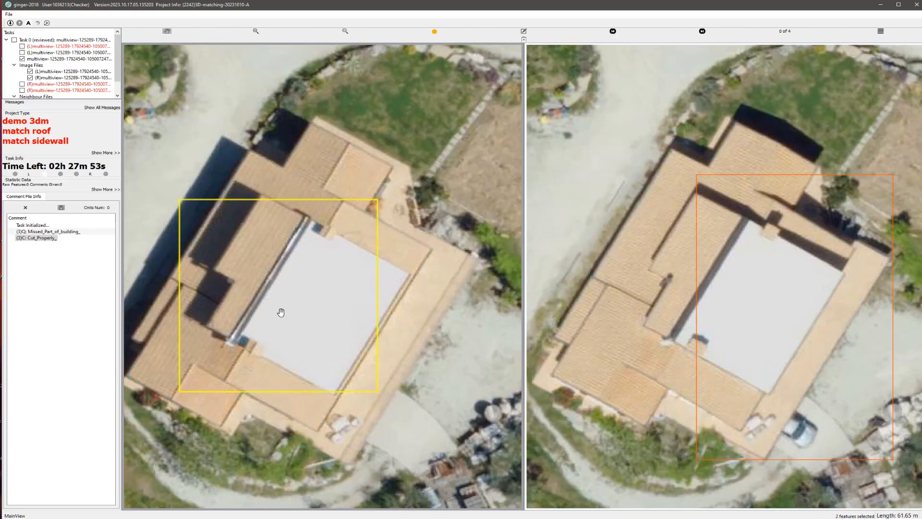
key("h")
scroll(279, 312, "down", 2)
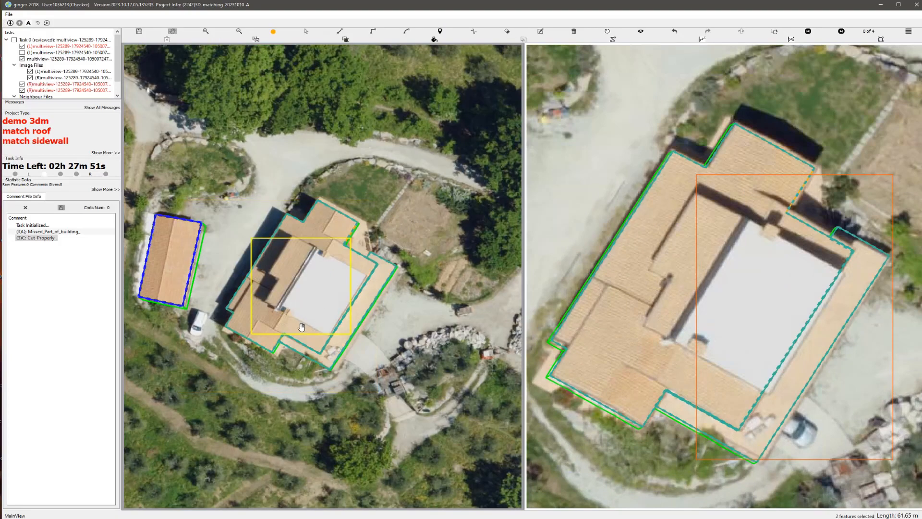
left_click_drag(292, 272, 108, 266)
left_click(608, 31)
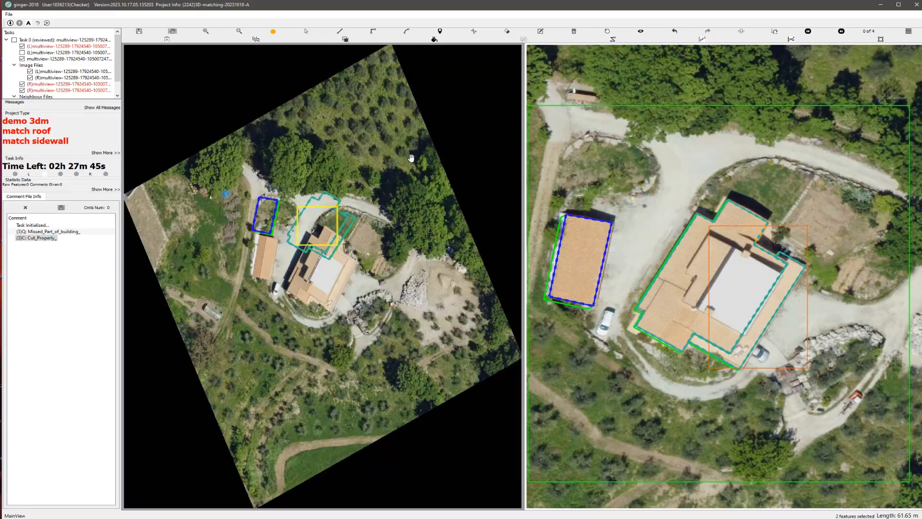
Step: Draw a six-corner upper roof polygon about 52 m around, enclosing the raised tiled roof and white terrace, with edges parallel to the main outline
scroll(385, 154, "up", 5)
left_click_drag(326, 133, 325, 288)
scroll(321, 255, "up", 1)
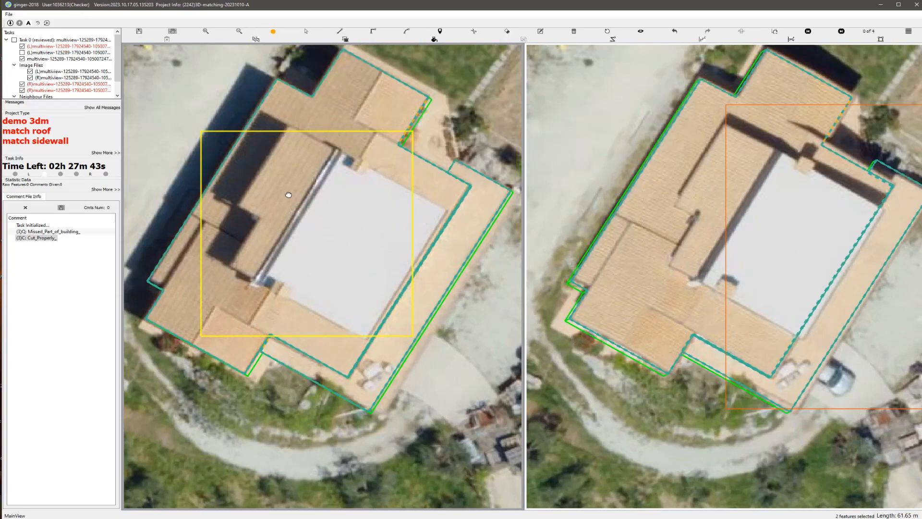
middle_click_drag(288, 195, 312, 221)
key("l")
left_click(315, 155)
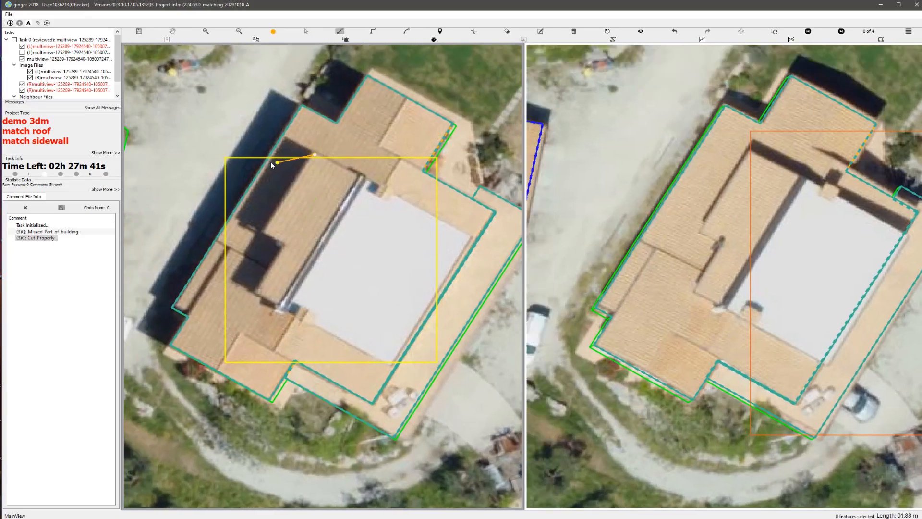
left_click(268, 164)
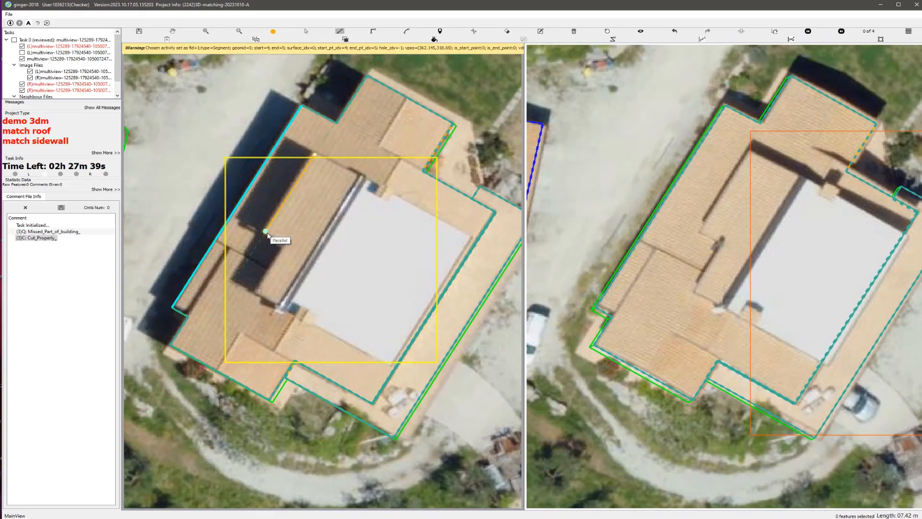
left_click(264, 248)
left_click(193, 356)
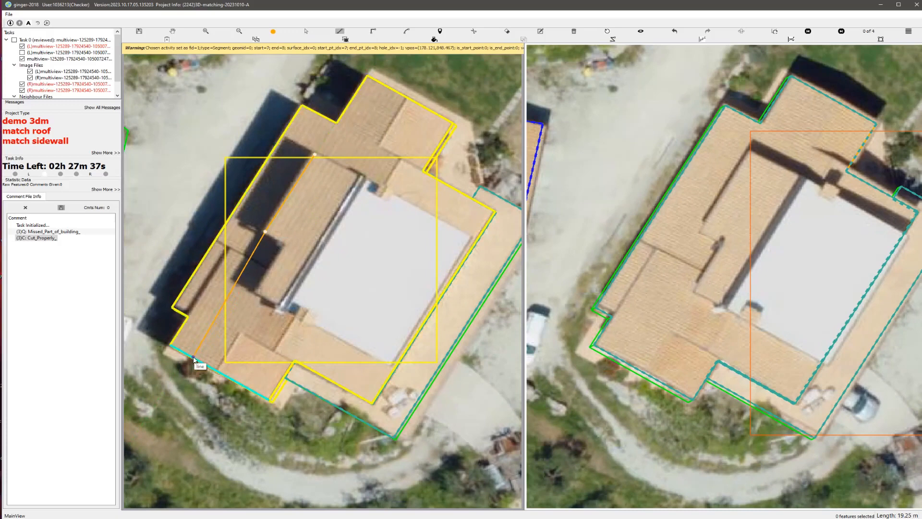
left_click(286, 243)
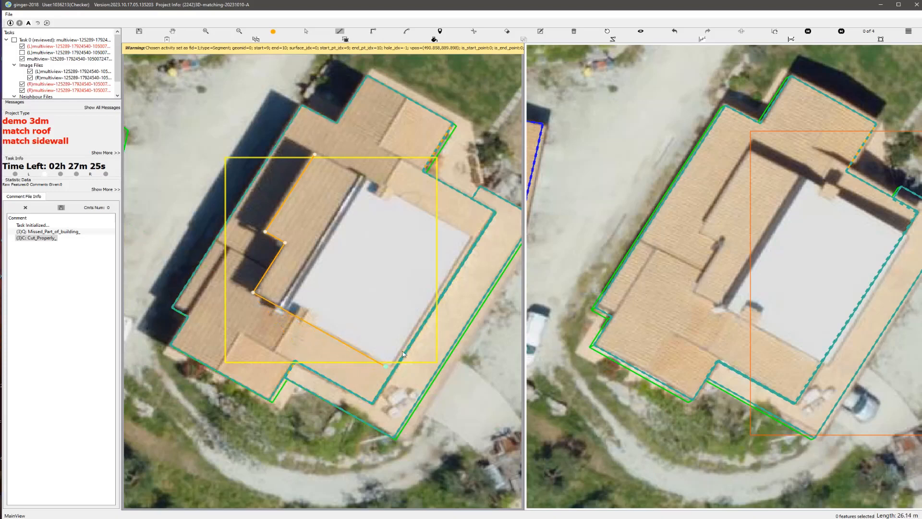
left_click(385, 366)
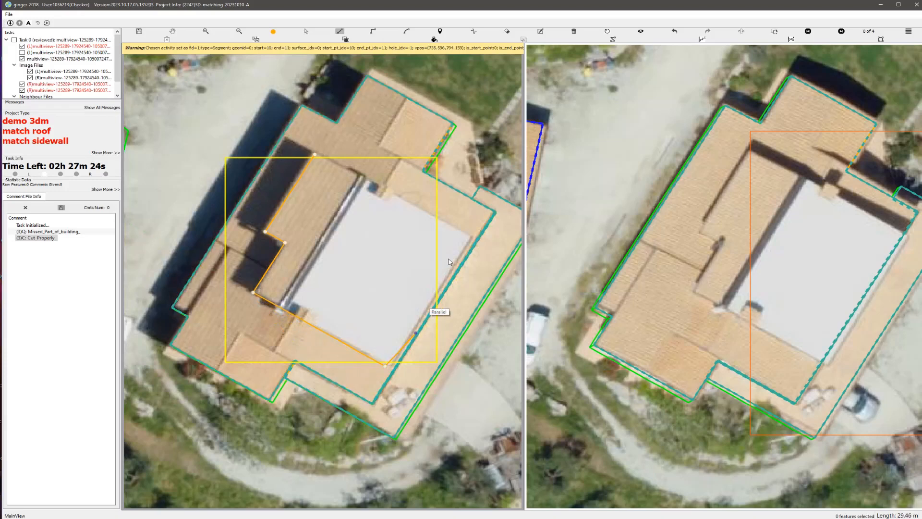
left_click(468, 236)
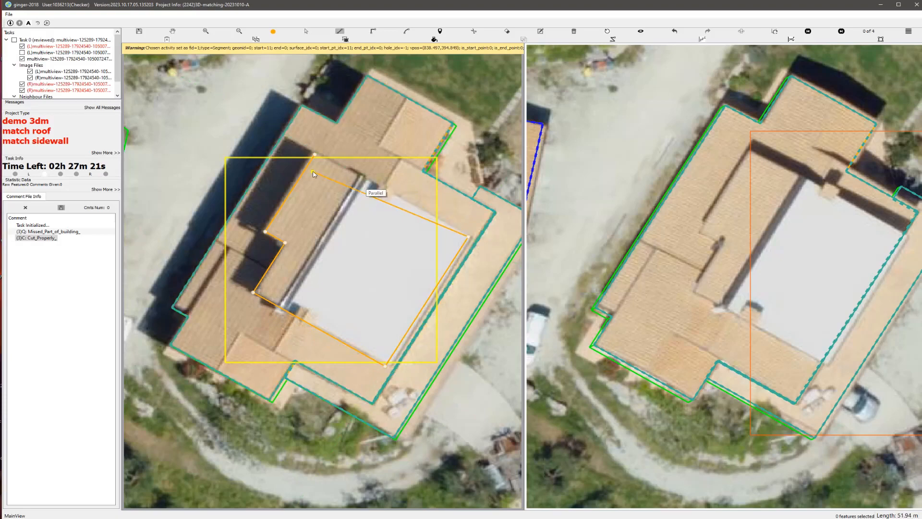
left_click(315, 155)
Step: Shift the new upper roof polygon in the second aerial image so it matches the raised tiled roof and white terrace
scroll(377, 260, "down", 1)
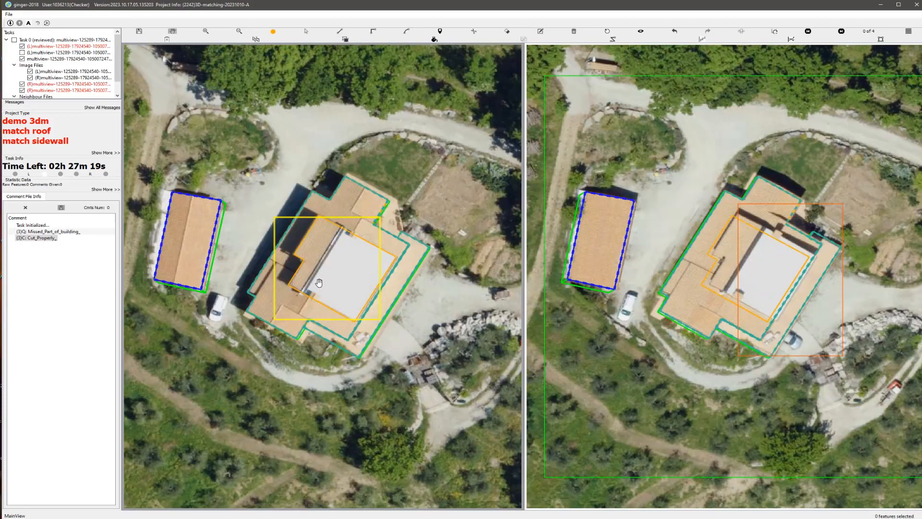
scroll(303, 269, "up", 3)
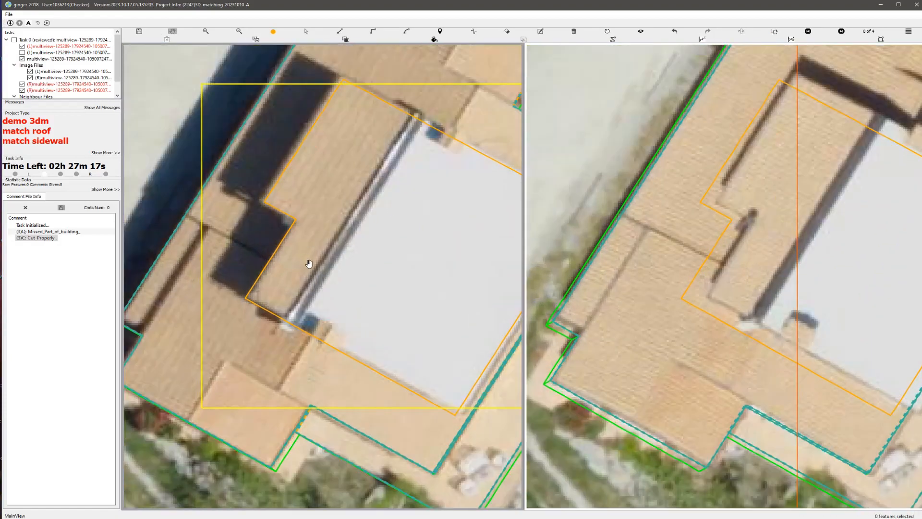
scroll(309, 263, "down", 2)
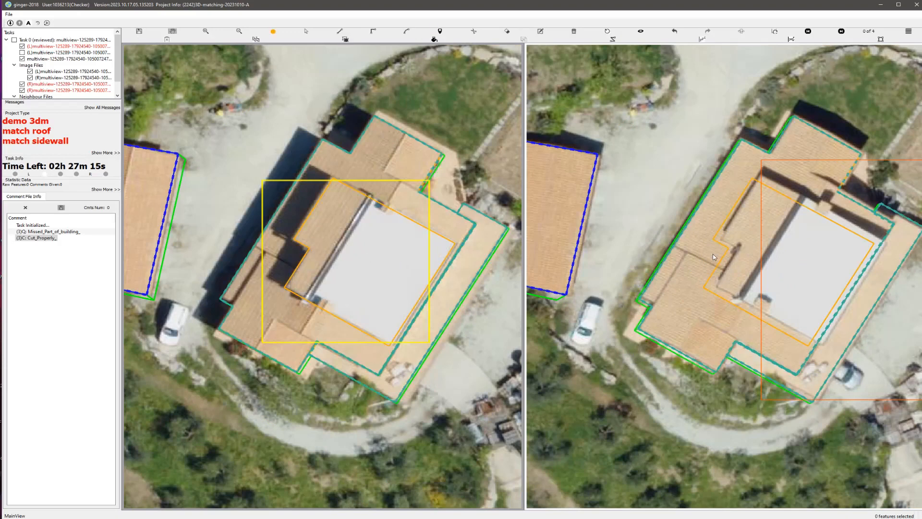
left_click(767, 234)
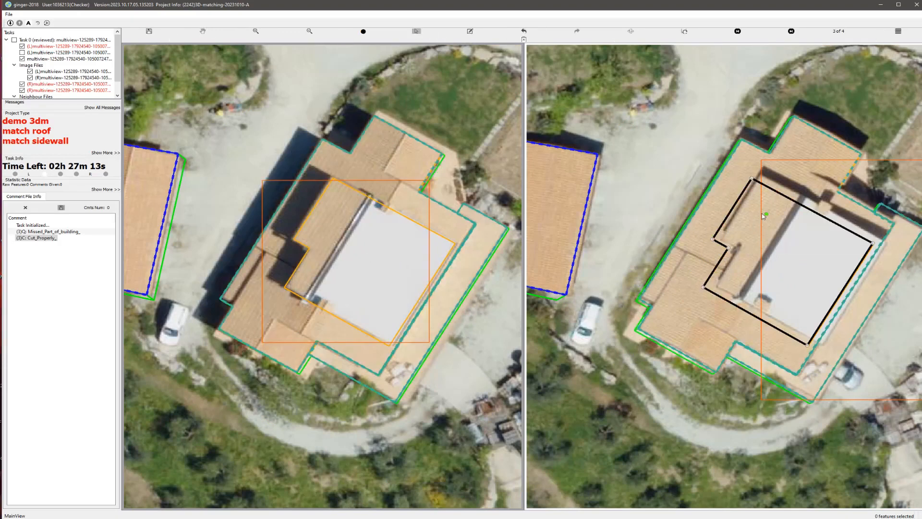
left_click_drag(765, 208, 766, 208)
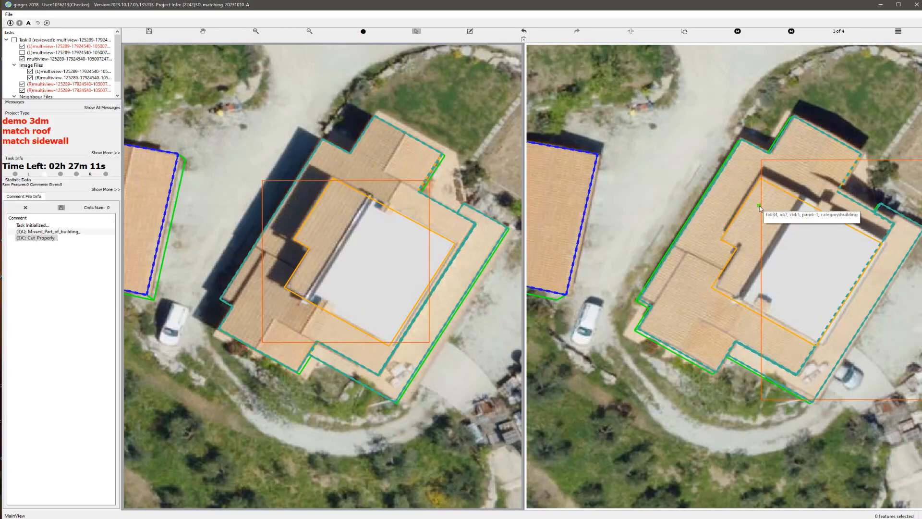
Step: Compare the matched upper roof outline with the bare aerial images
scroll(389, 226, "up", 1)
left_click(309, 223)
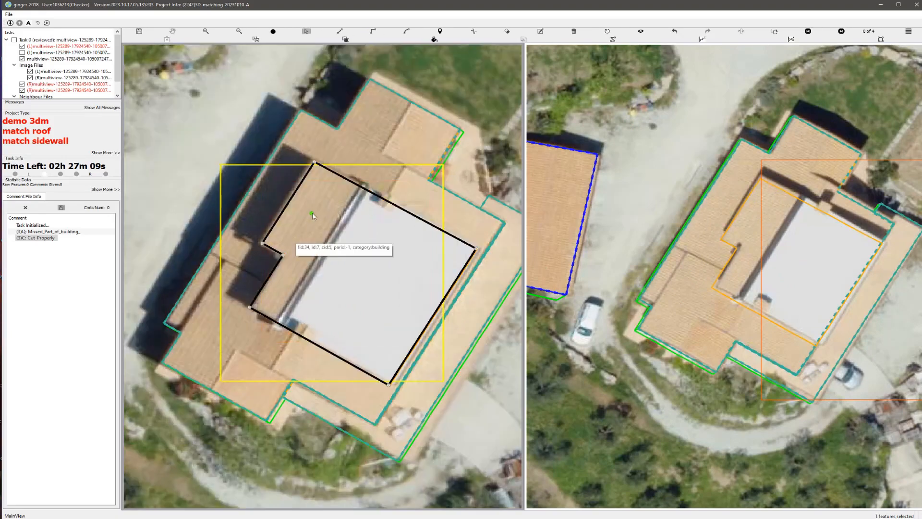
key("space")
scroll(375, 267, "up", 1)
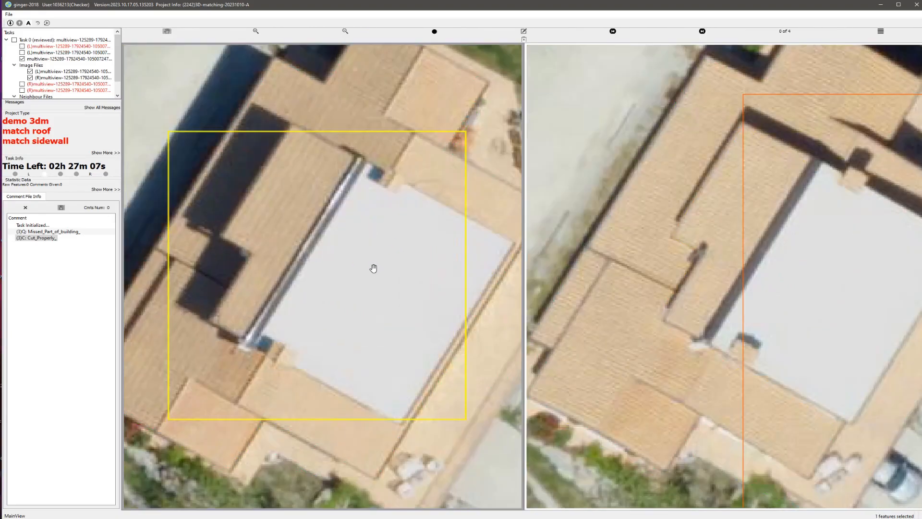
key("space")
scroll(373, 268, "down", 1)
scroll(350, 291, "up", 2)
Step: Match the upper roof polygon's sidewalls down to the surrounding lower roof and fine-tune their base in the second image
key("s")
left_click(289, 303)
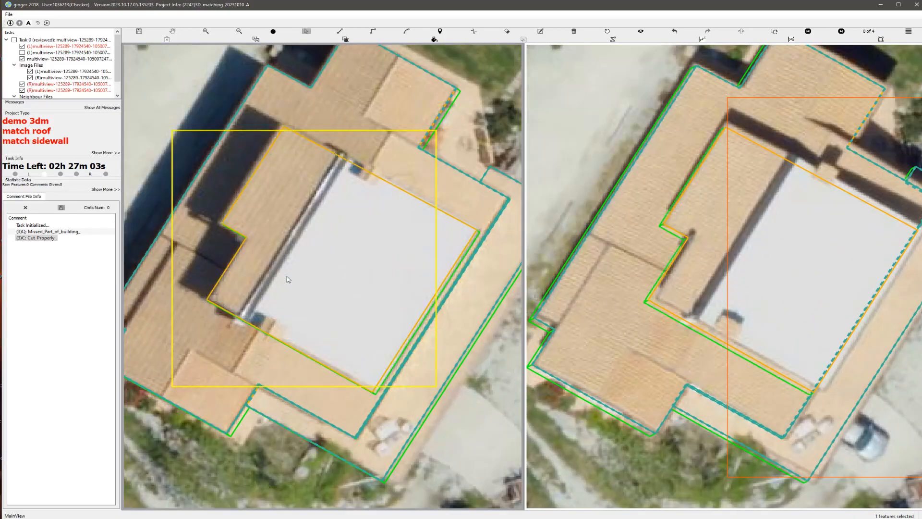
scroll(288, 279, "down", 2)
scroll(765, 308, "up", 3)
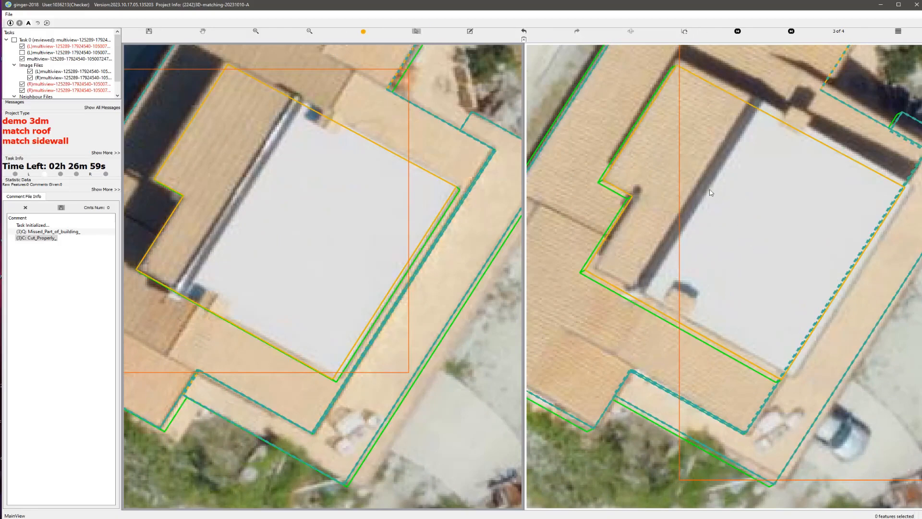
left_click(696, 148)
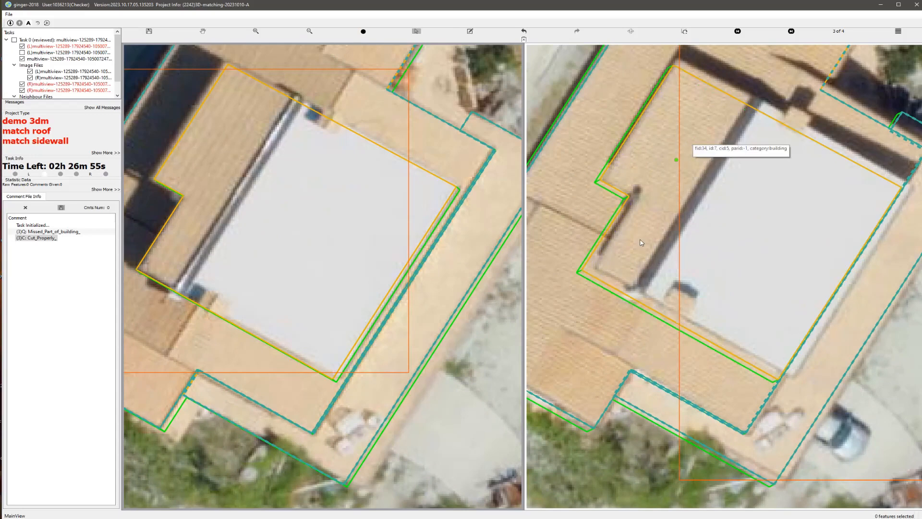
Step: Group the upper roof polygon with the main roof and lower roof strip polygons
scroll(494, 256, "down", 1)
middle_click_drag(305, 120, 304, 134)
left_click_drag(294, 214, 346, 276)
key("Escape")
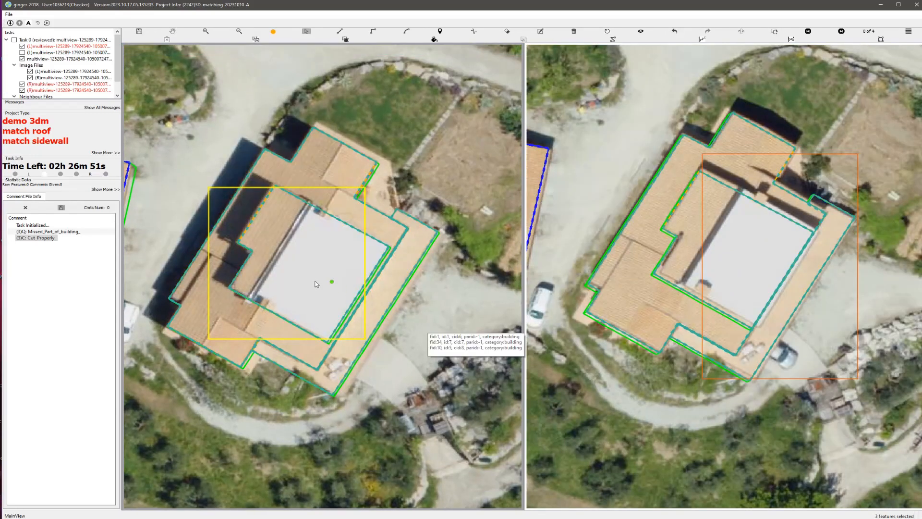
Step: Check the grouped building in a rotated 3D view, restore the normal view, and submit the task
middle_click_drag(303, 276, 500, 239)
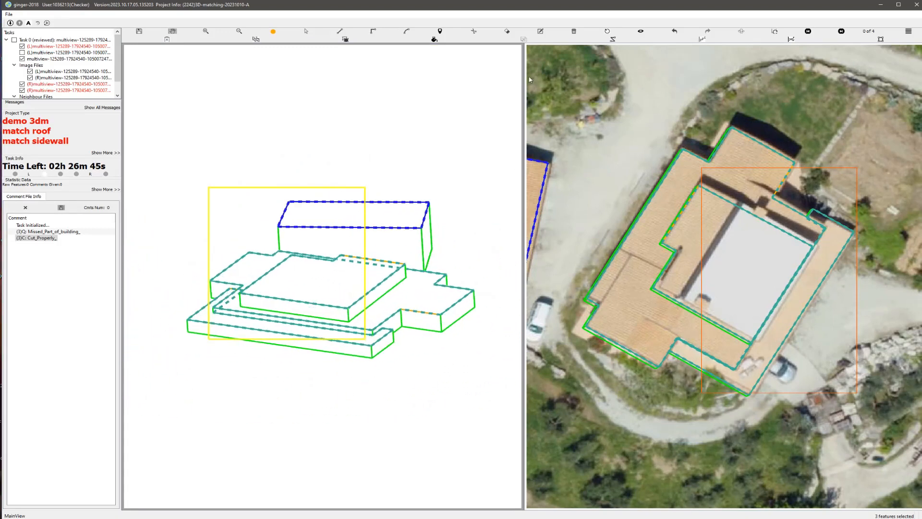
left_click(608, 31)
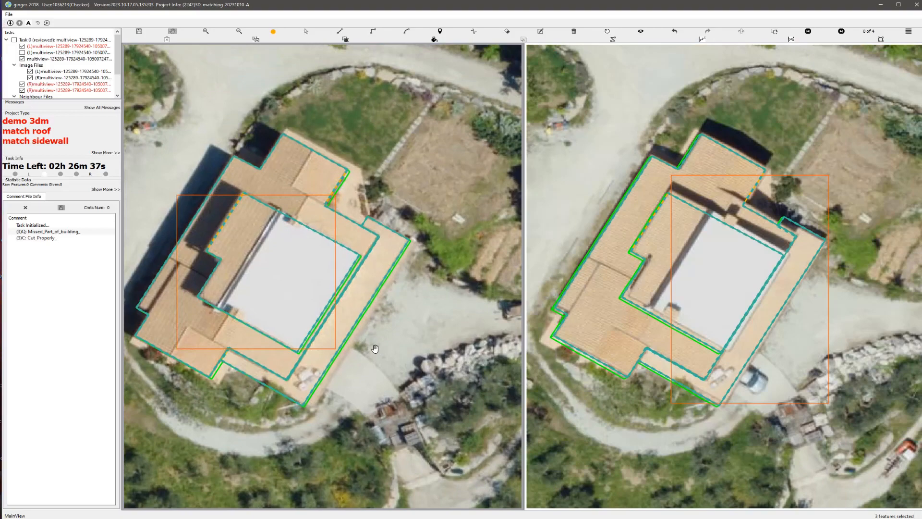
key("ctrl+s")
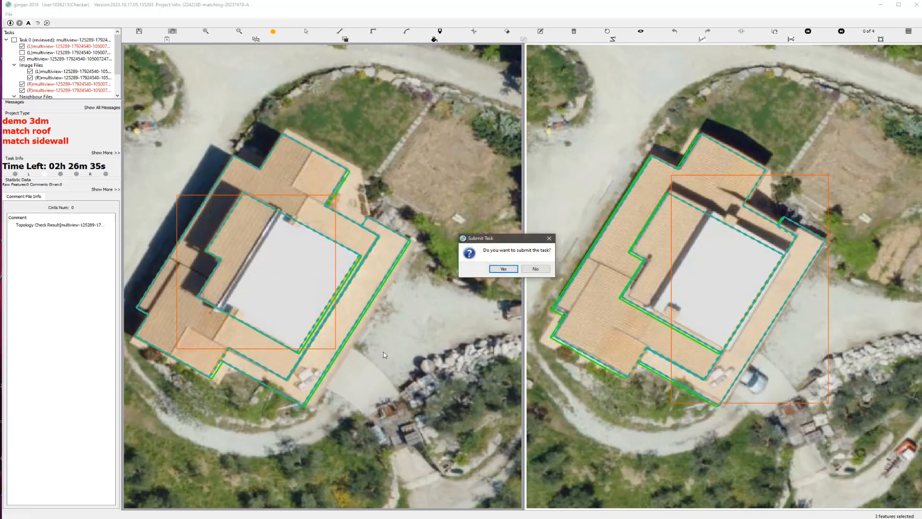
key("Return")
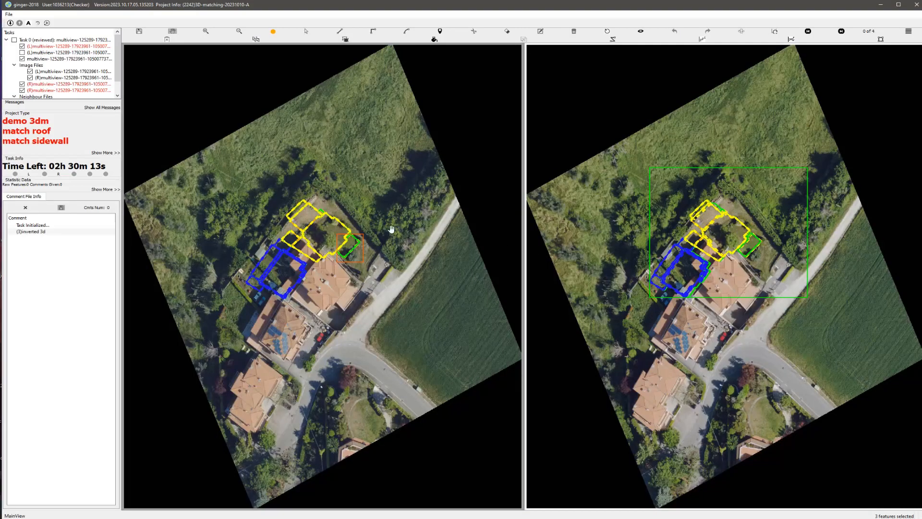
scroll(391, 228, "up", 4)
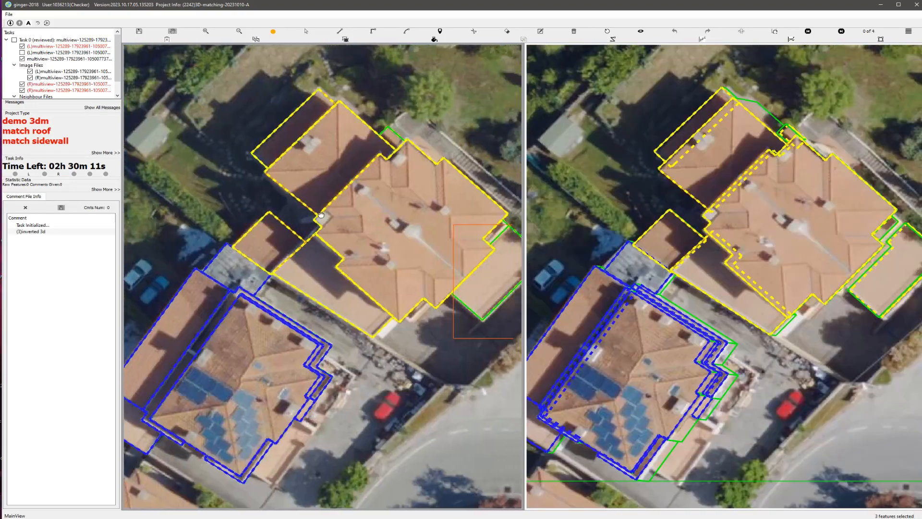
left_click_drag(402, 225, 321, 215)
scroll(390, 275, "down", 2)
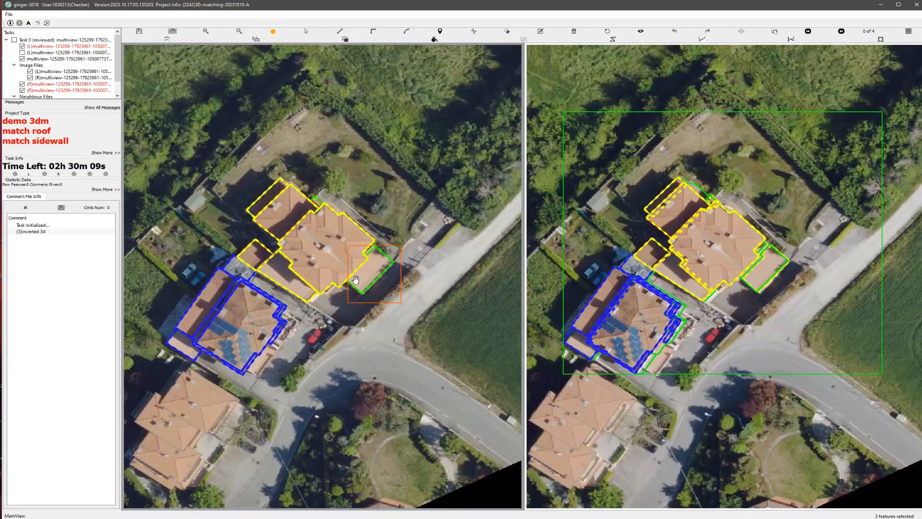
key("Print")
left_click_drag(194, 111, 528, 387)
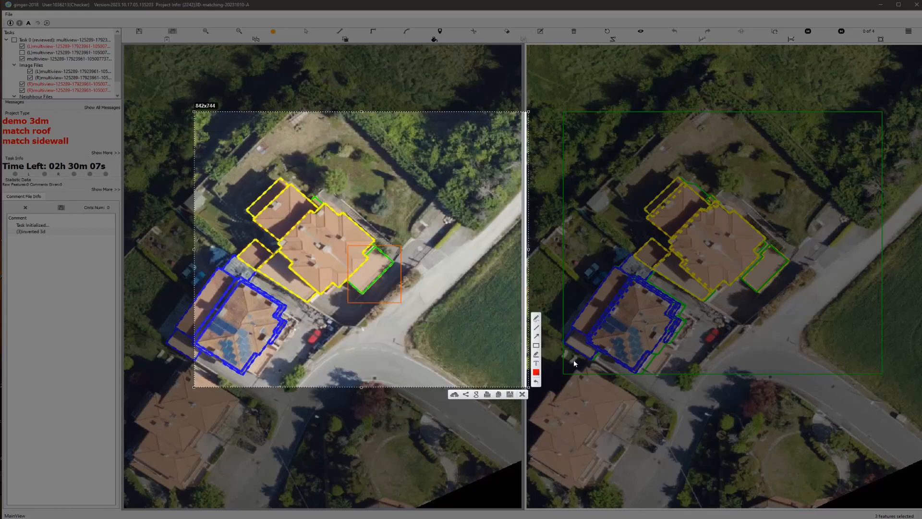
left_click_drag(413, 231, 383, 270)
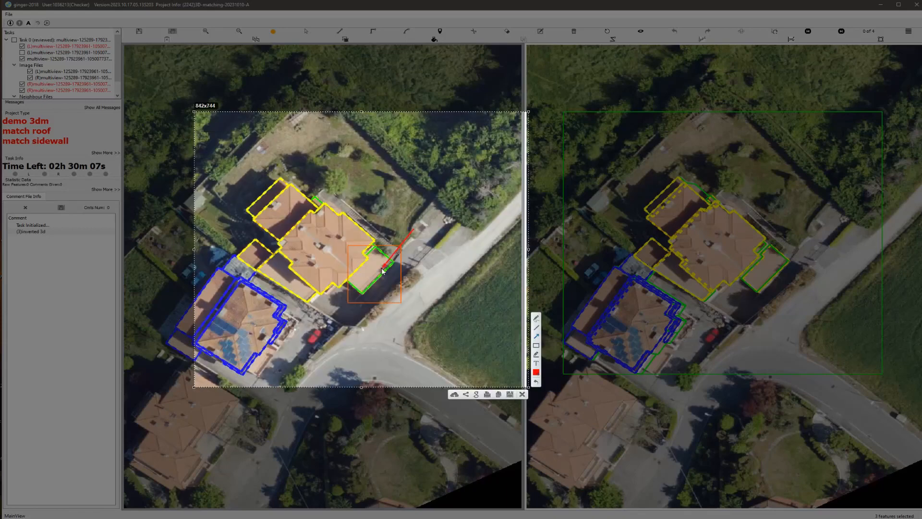
left_click(522, 395)
Step: Delete the green terrace roof polygon beside the main house and the small polygon at the house's upper corner
scroll(354, 267, "up", 2)
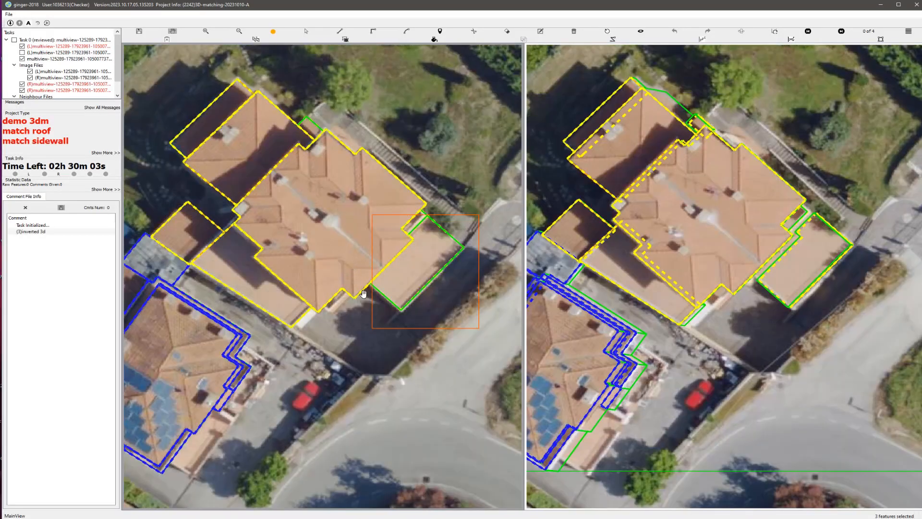
key("s")
key("Delete")
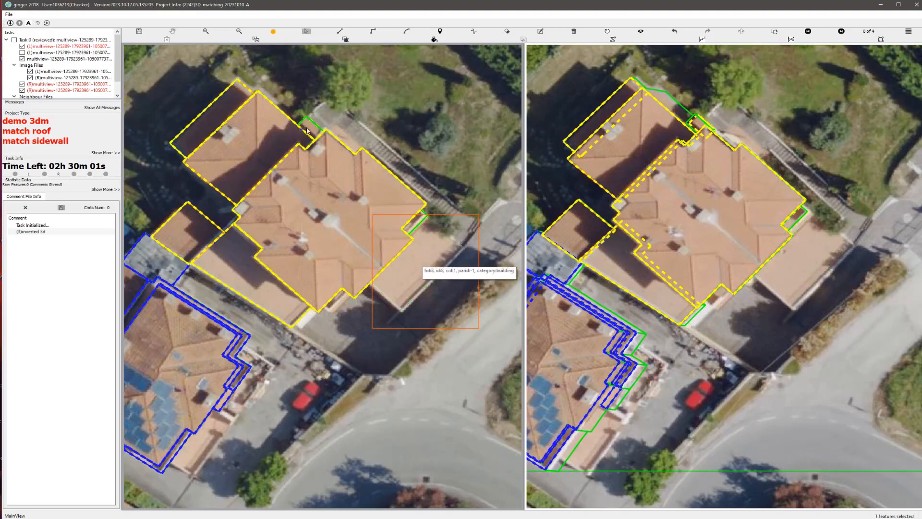
left_click(313, 127)
key("Delete")
Step: Inspect the yellow and blue building models in a rotated 3D view for inverted geometry, and reset the view
key("h")
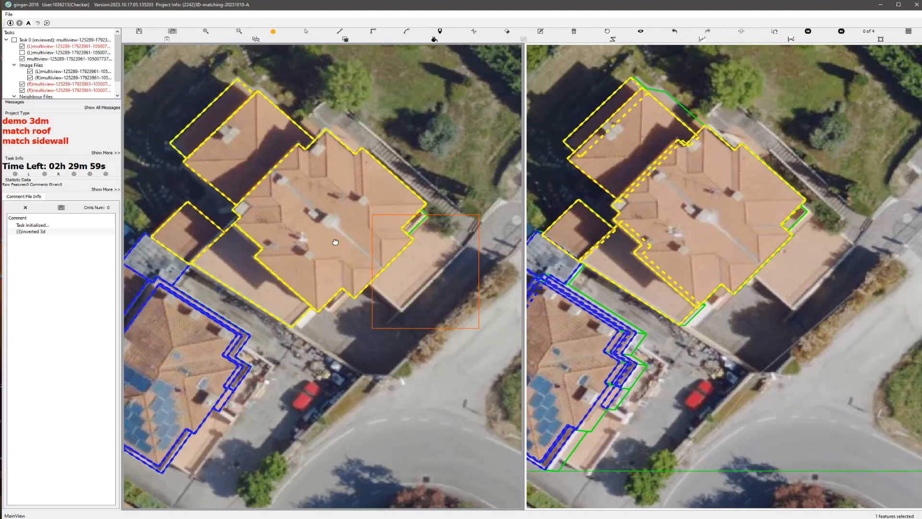
left_click_drag(310, 237, 462, 158)
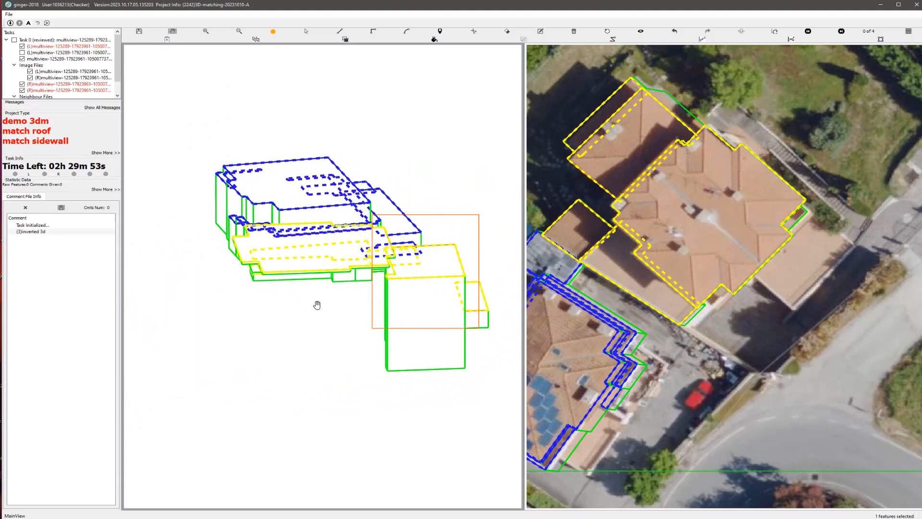
key("Print")
left_click_drag(154, 122, 505, 385)
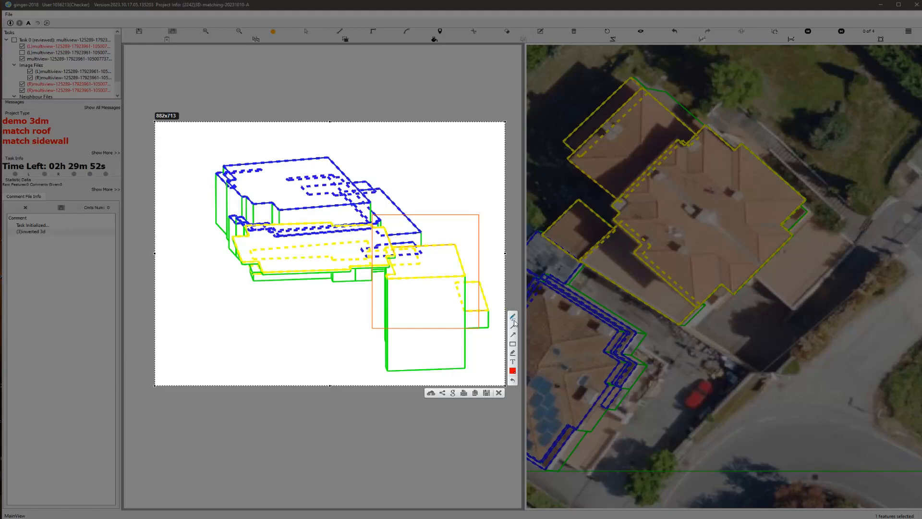
left_click_drag(256, 257, 371, 343)
left_click_drag(250, 336, 353, 265)
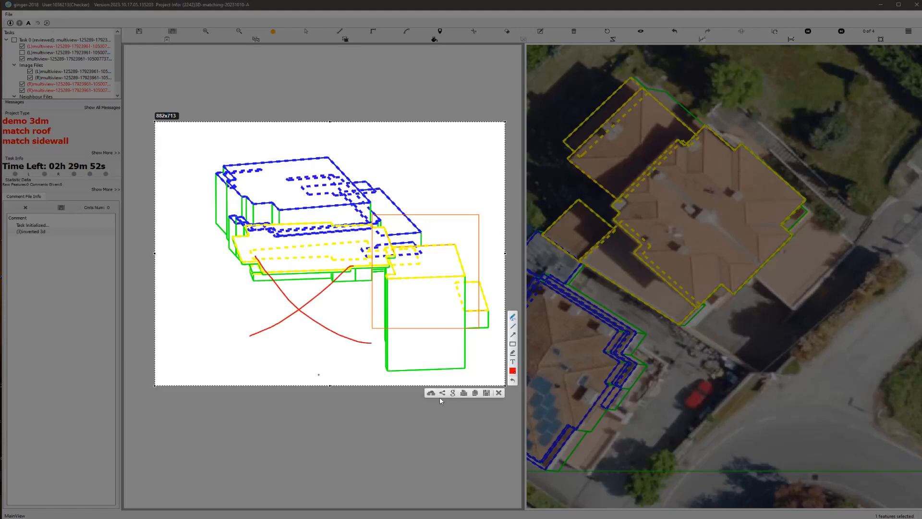
left_click(498, 393)
scroll(377, 308, "up", 2)
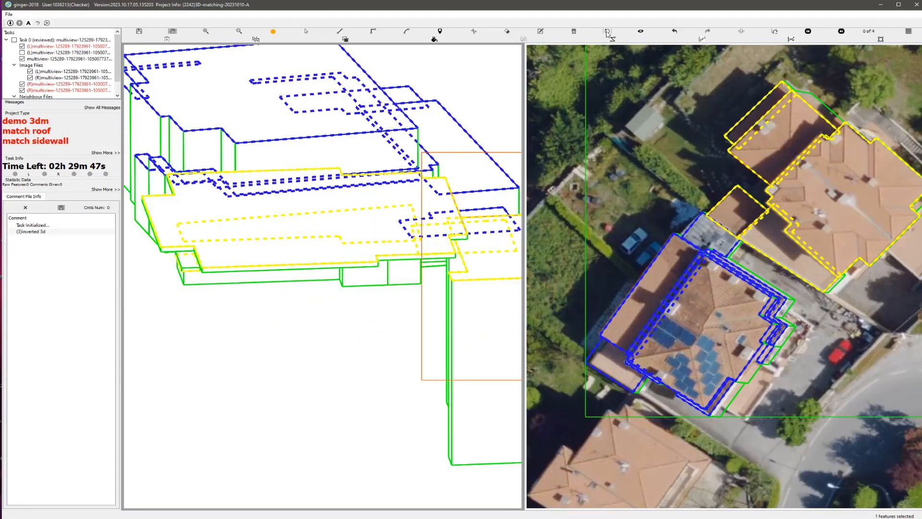
left_click(607, 32)
Step: Delete the four yellow annex and lower roof polygons around the house, keeping the large main roof polygon
scroll(362, 146, "up", 3)
left_click_drag(328, 104, 305, 265)
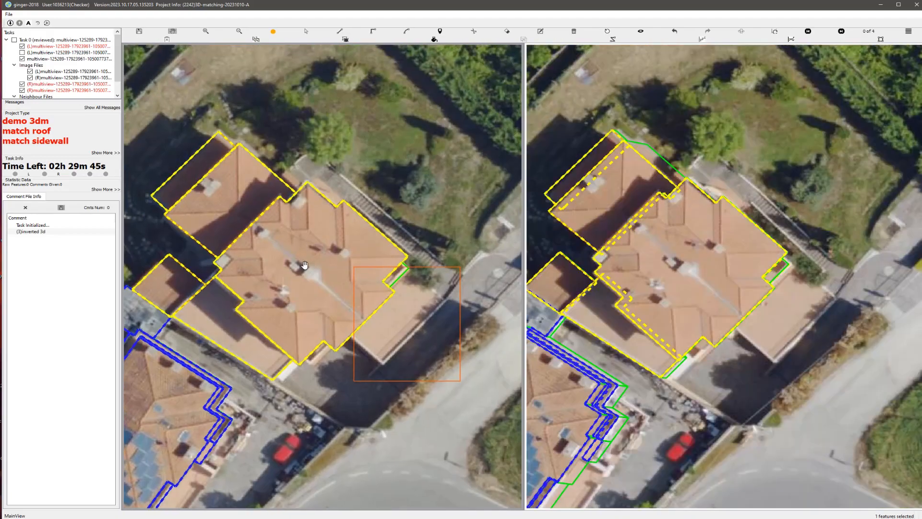
scroll(305, 265, "down", 3)
scroll(229, 248, "up", 3)
key("s")
left_click_drag(233, 212, 283, 325)
key("Delete")
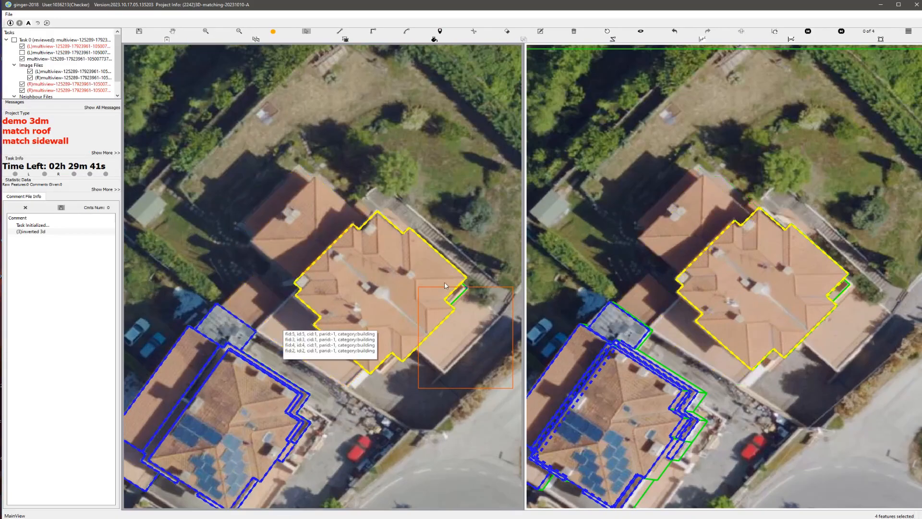
Step: Check the main roof polygon's match in the second image and swap the left and right aerial images
scroll(402, 300, "up", 3)
key("h")
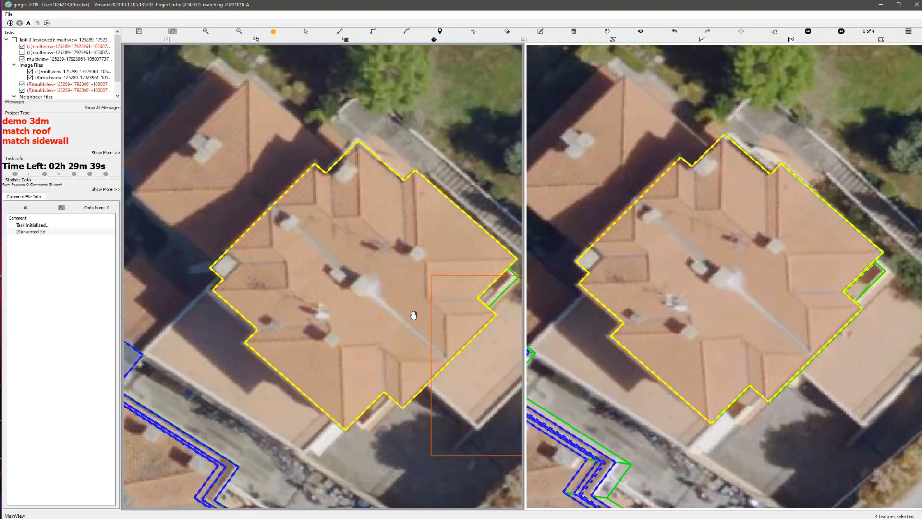
scroll(414, 315, "down", 3)
key("s")
scroll(317, 281, "up", 3)
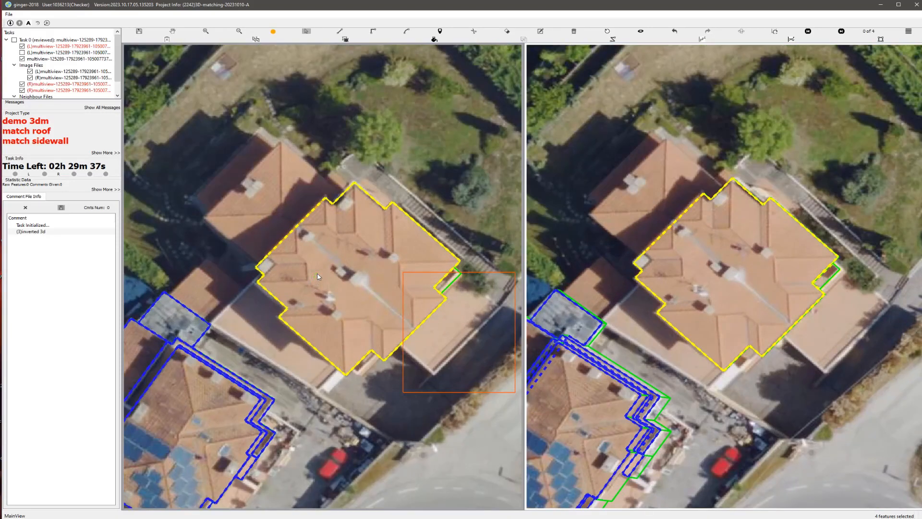
left_click(317, 277)
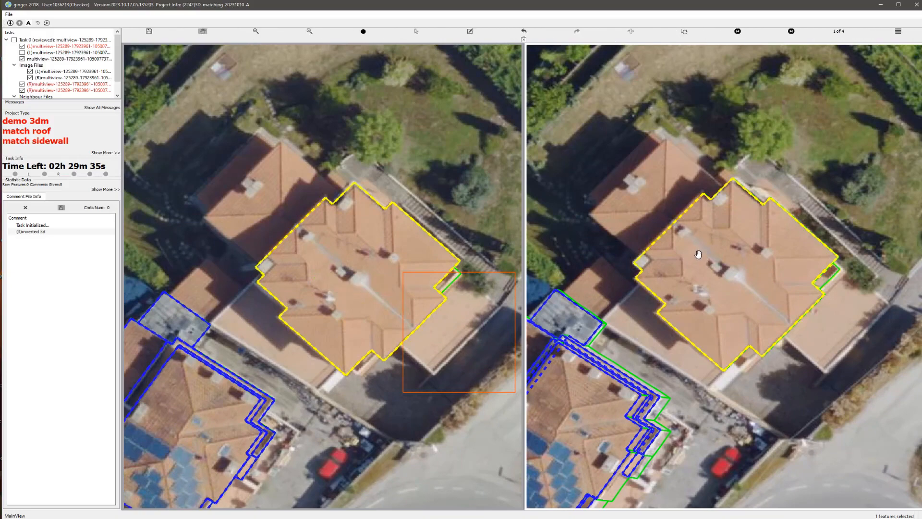
left_click_drag(698, 254, 708, 249)
key("s")
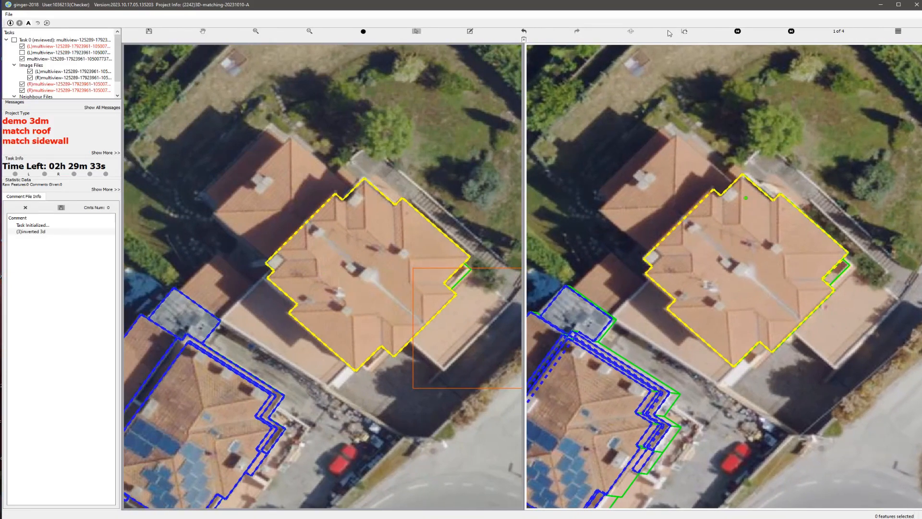
left_click(630, 32)
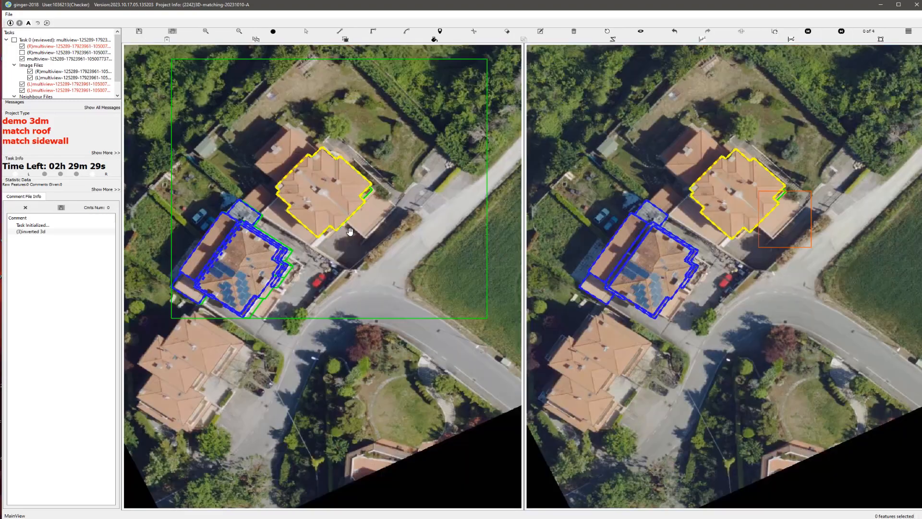
Step: Match the main roof's sidewalls to the ground and delete the small polygon in the roof notch beside the terrace
scroll(327, 224, "up", 2)
scroll(327, 224, "up", 1)
key("s")
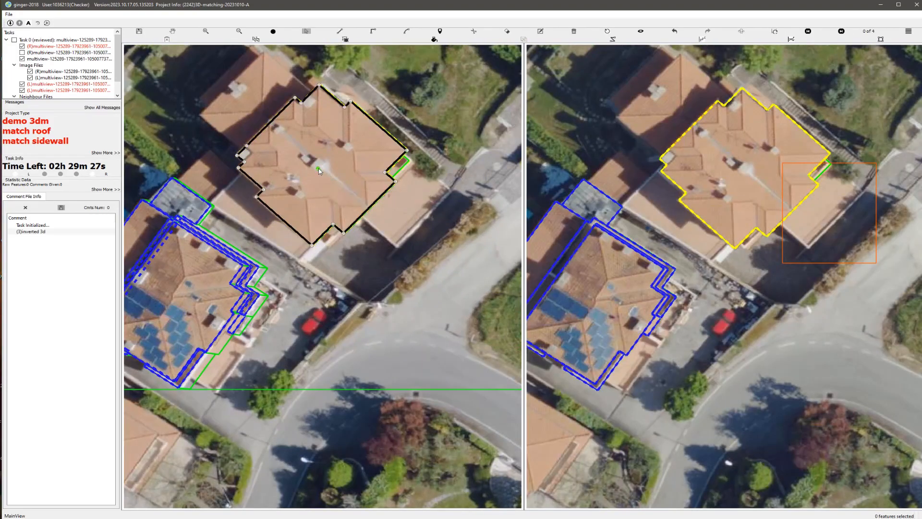
scroll(421, 174, "up", 3)
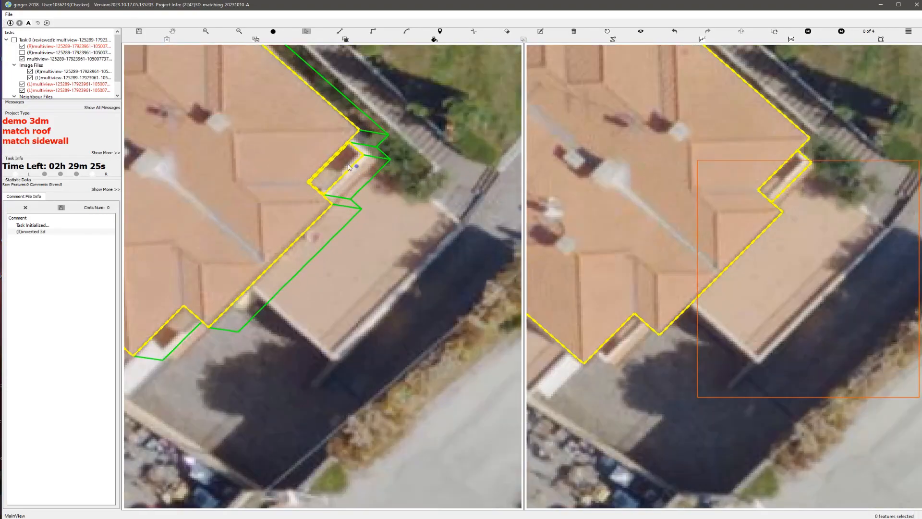
key("e")
scroll(274, 204, "up", 2)
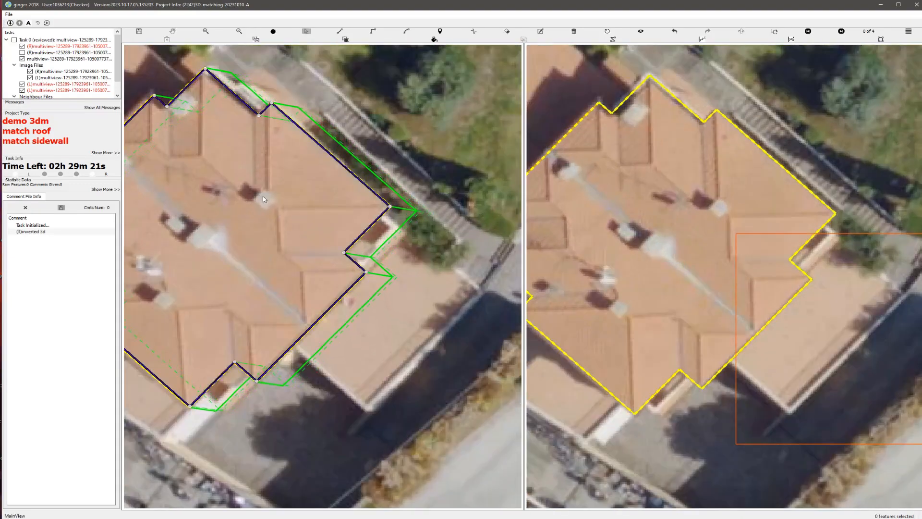
scroll(269, 201, "down", 1)
key("h")
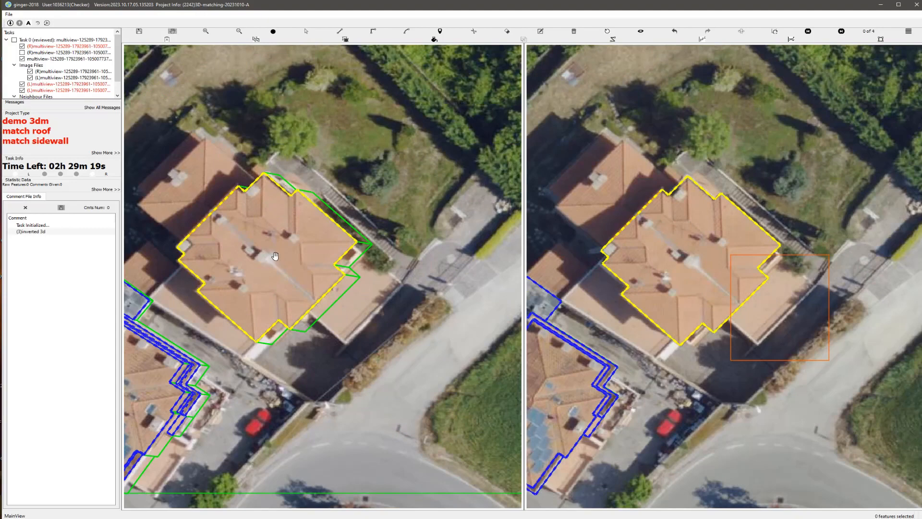
Step: Inspect the main house's roof and sidewalls in a rotated 3D view, and reset the view
left_click_drag(258, 265, 98, 202)
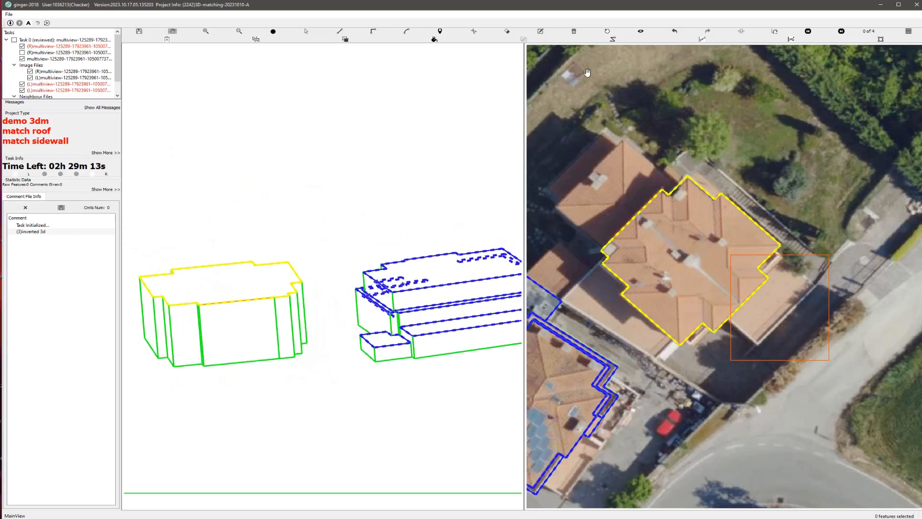
left_click(606, 32)
scroll(216, 251, "up", 2)
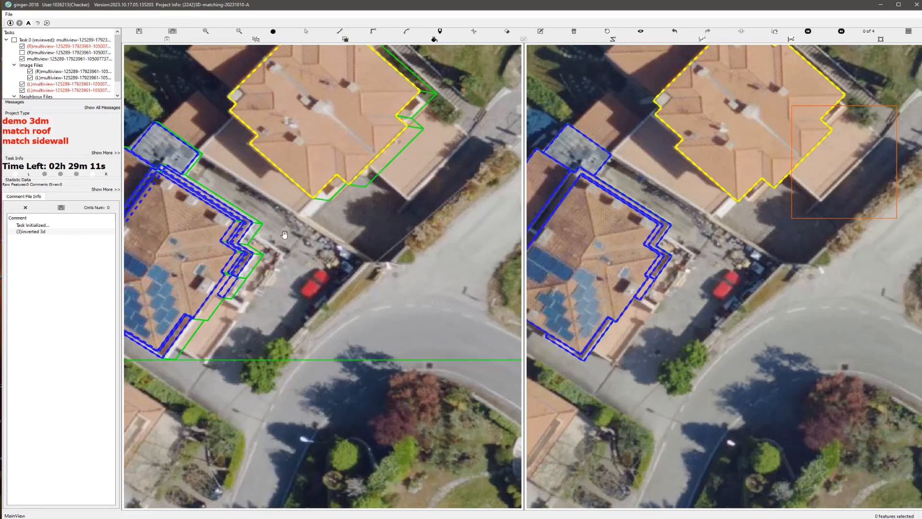
Step: Draw a roof polygon around the terrace beside the main house, with an outline about 31 m long
left_click_drag(364, 178, 333, 278)
scroll(374, 251, "up", 1)
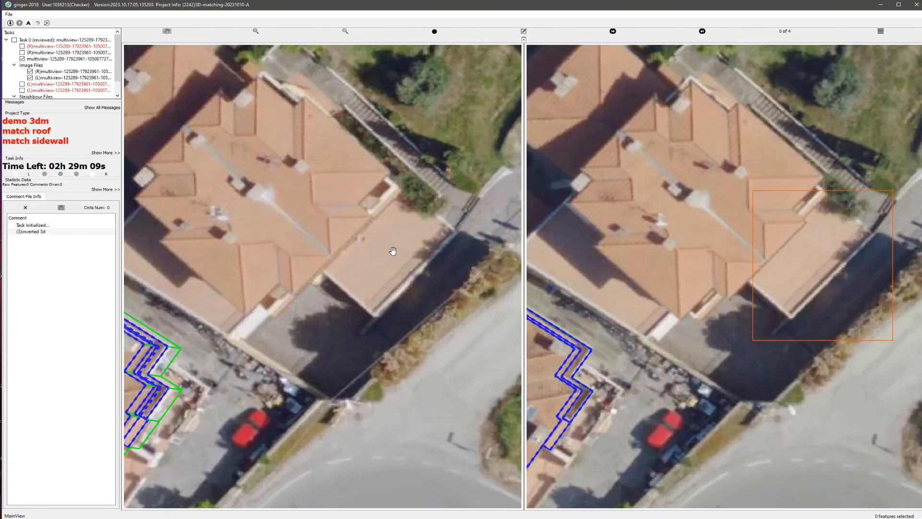
scroll(393, 250, "up", 1)
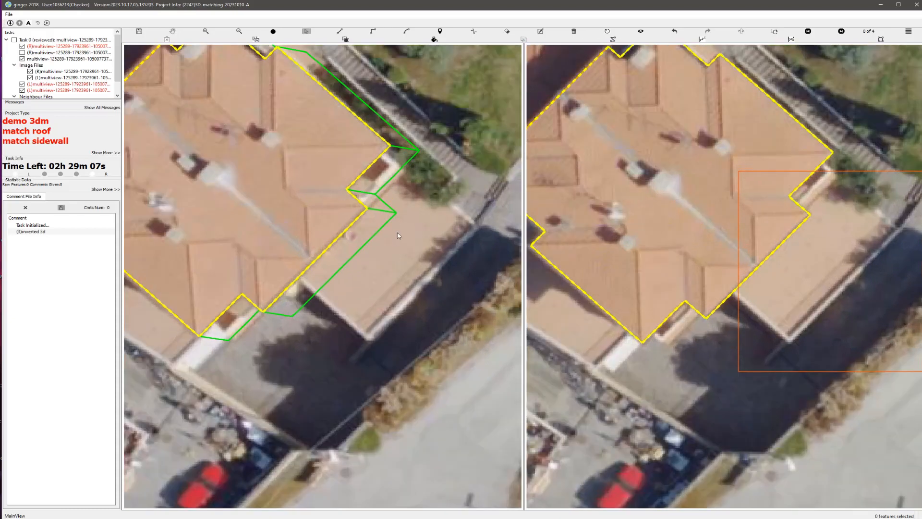
left_click(394, 165)
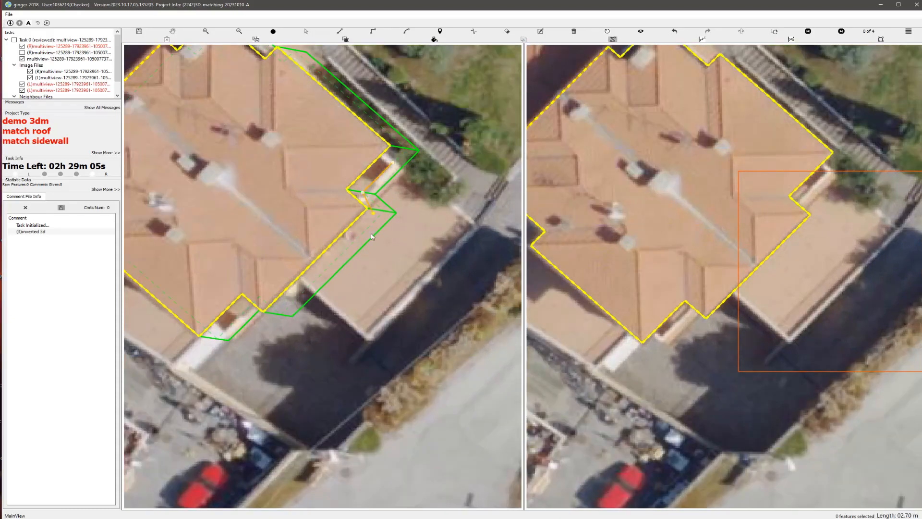
left_click(310, 287)
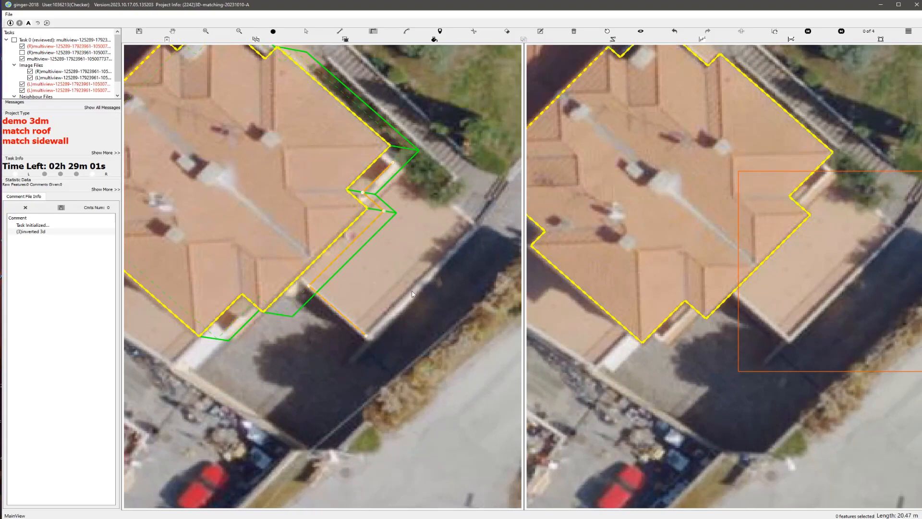
left_click(473, 229)
left_click(394, 166)
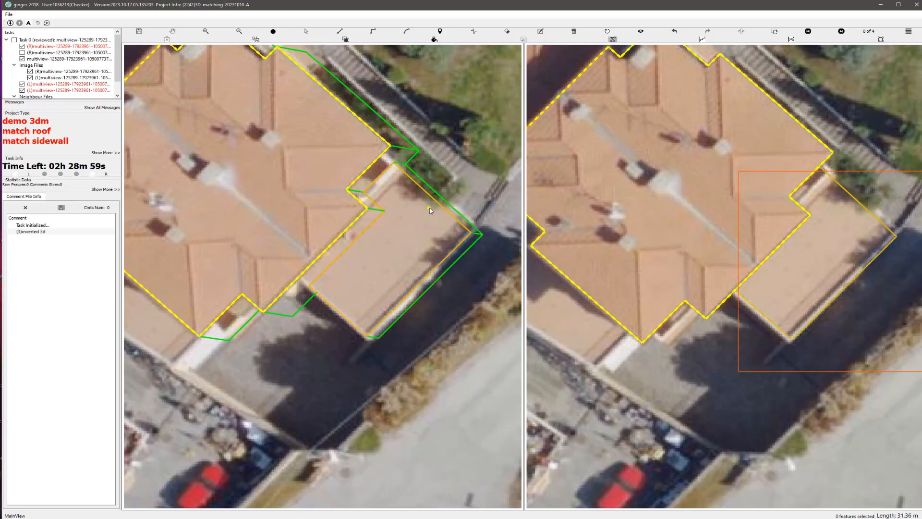
Step: Group the new terrace polygon with the main roof as one building
scroll(428, 207, "down", 1)
scroll(364, 255, "up", 1)
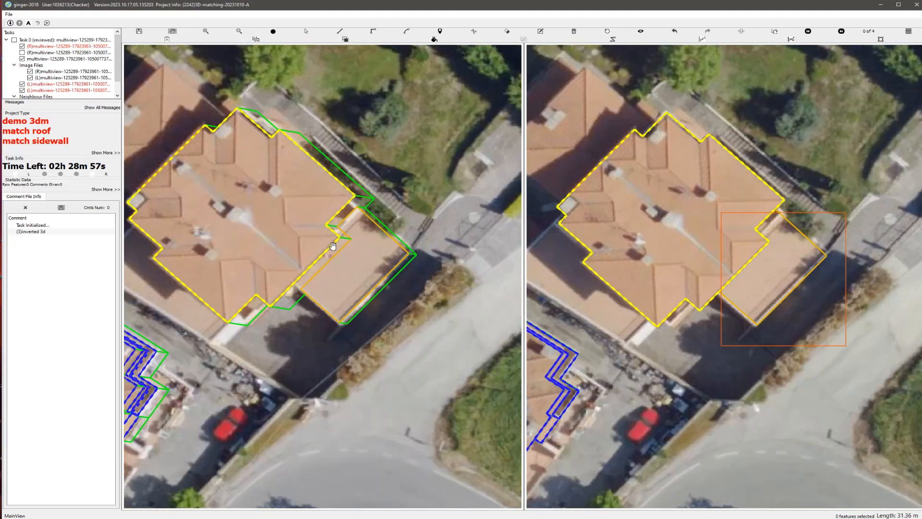
key("s")
left_click_drag(294, 237, 344, 284)
scroll(343, 286, "down", 2)
key("h")
left_click_drag(267, 291, 319, 295)
scroll(319, 296, "up", 2)
key("space")
Step: Draw a narrow polygon over the projecting ledge at the main roof's upper edge, with an outline about 14 m long
key("space")
left_click_drag(313, 229, 323, 314)
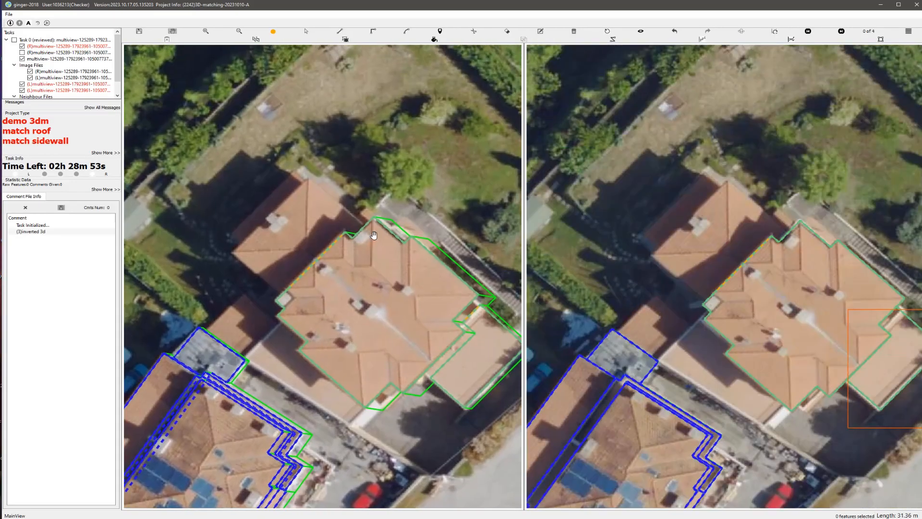
key("space")
key("space")
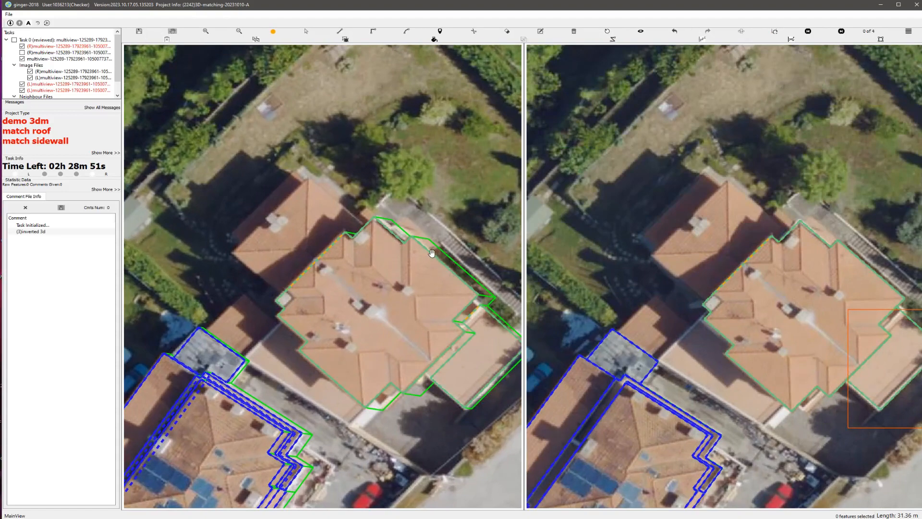
scroll(432, 253, "up", 3)
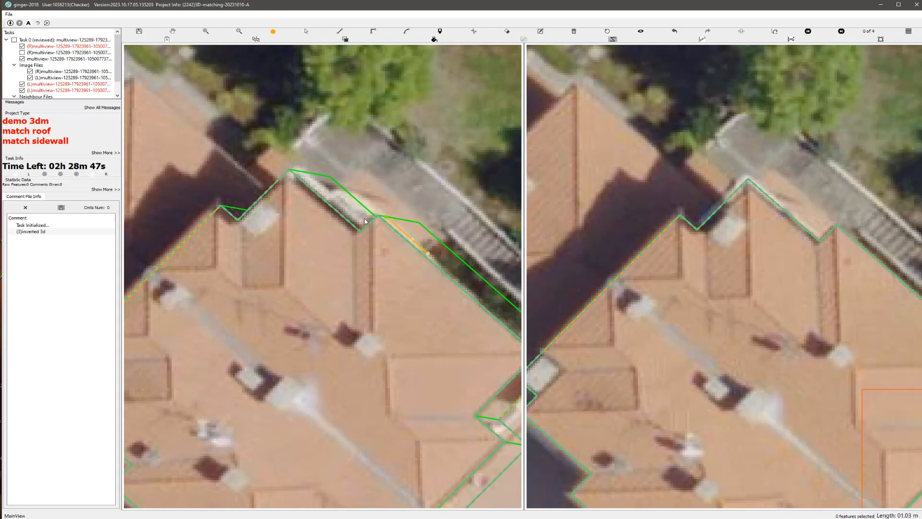
left_click(369, 233)
left_click(324, 194)
key("r")
left_click(367, 174)
left_click(428, 253)
scroll(430, 253, "up", 1)
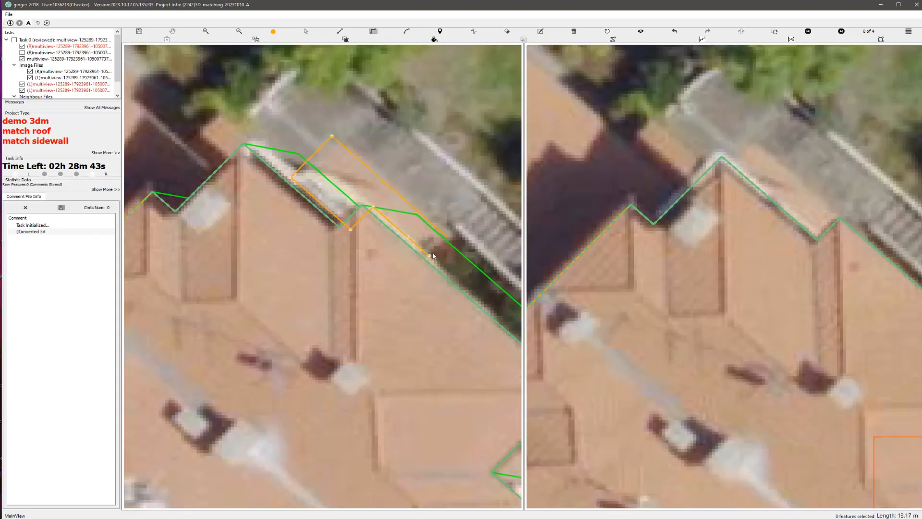
scroll(341, 307, "down", 5)
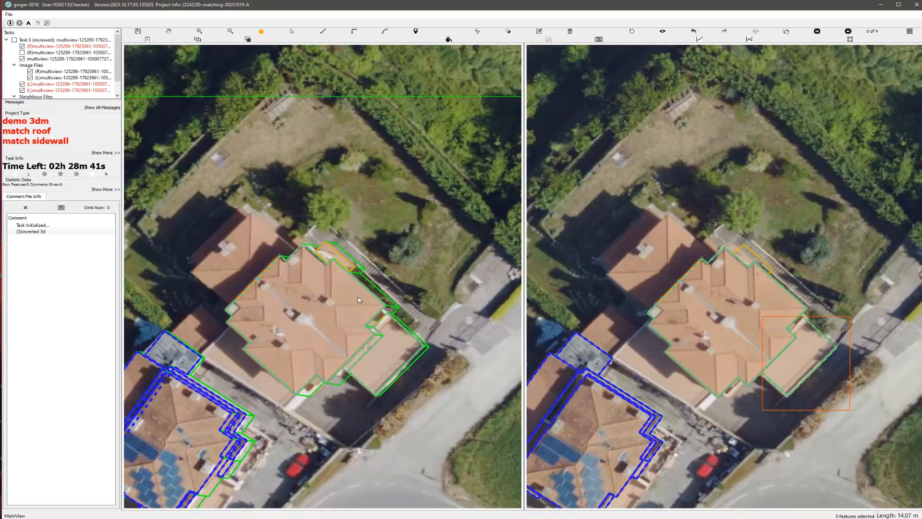
Step: Inspect the narrow ledge polygon against the main roof in a rotated 3D view, and reset the view
middle_click_drag(323, 303, 316, 284)
scroll(368, 276, "up", 4)
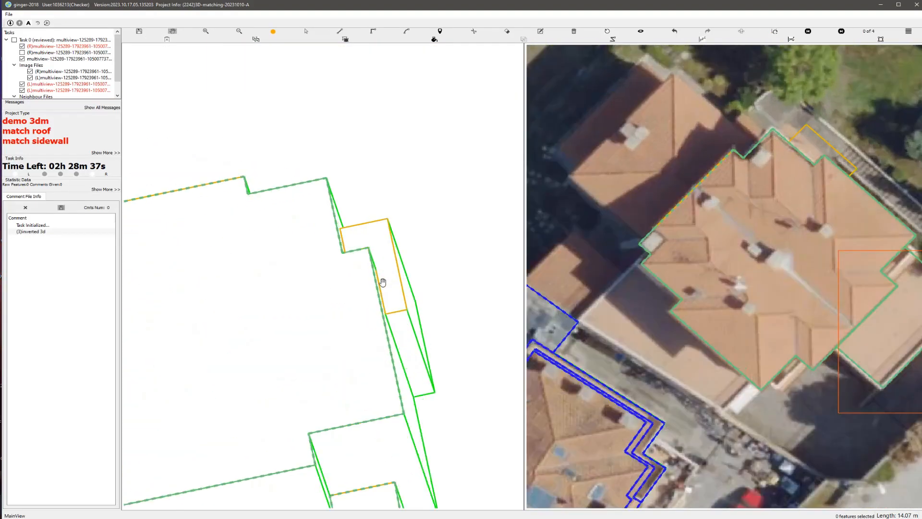
key("s")
left_click(388, 265)
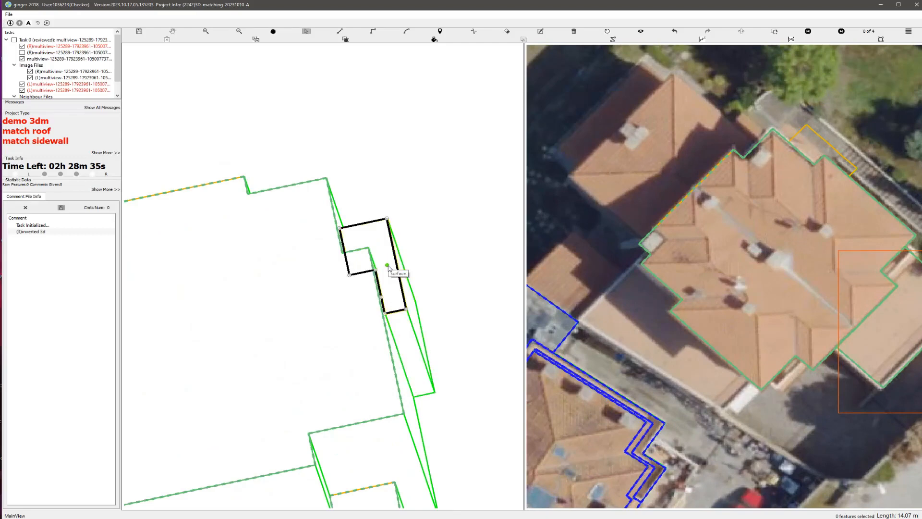
left_click_drag(393, 259, 448, 221)
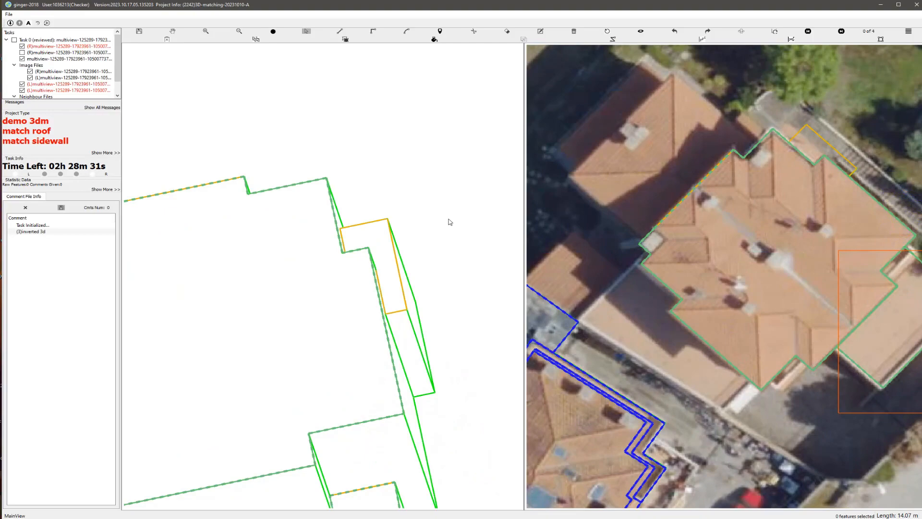
left_click(608, 31)
scroll(368, 251, "up", 3)
left_click_drag(360, 96, 371, 256)
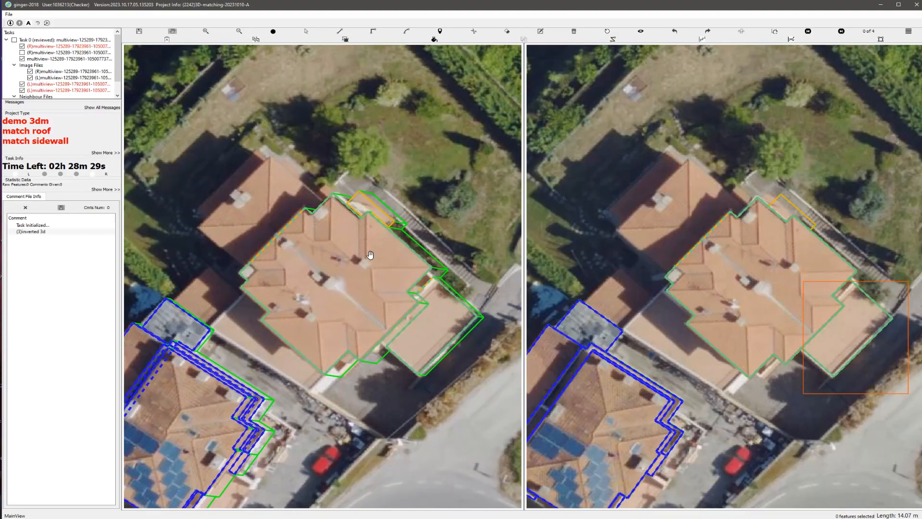
Step: Lower the narrow ledge polygon so that it matches the ledge in the second image
scroll(382, 225, "up", 2)
key("s")
left_click(369, 169)
left_click(381, 176)
left_click_drag(381, 177, 386, 178)
key("h")
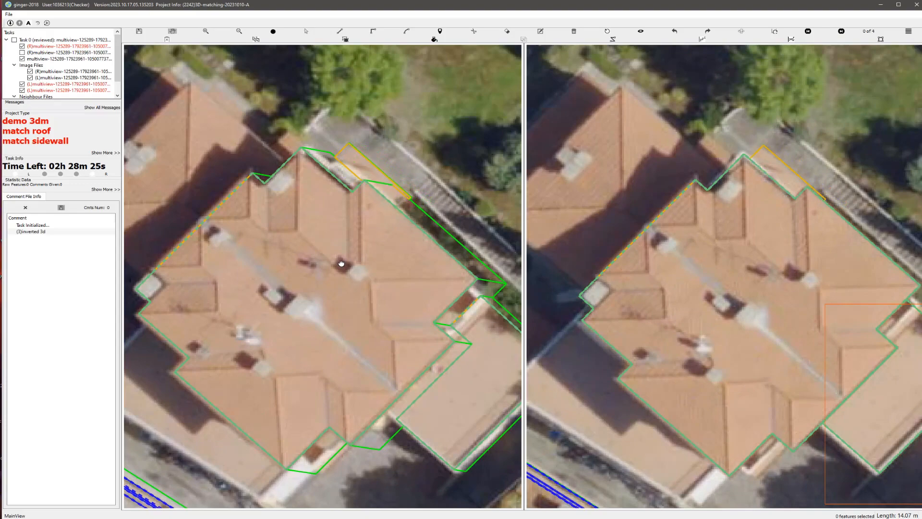
Step: Raise the narrow ledge polygon slightly above the ground in a rotated 3D view of the house
middle_click_drag(339, 264, 260, 216)
scroll(439, 393, "up", 3)
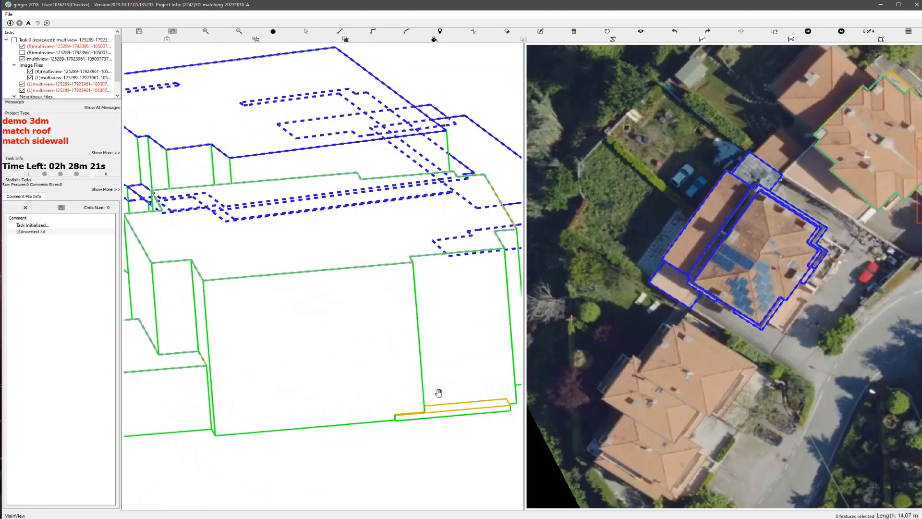
left_click_drag(491, 442, 451, 385)
scroll(447, 387, "up", 2)
key("s")
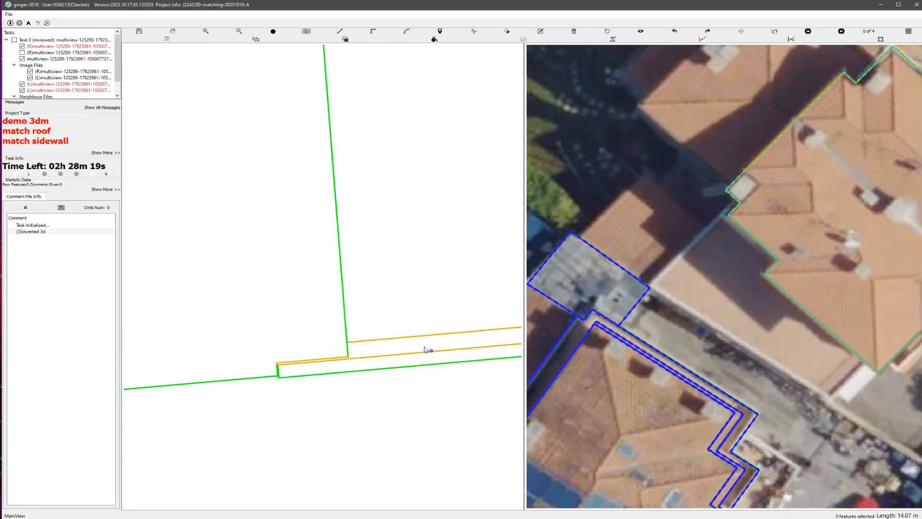
key("h")
key("s")
left_click(423, 350)
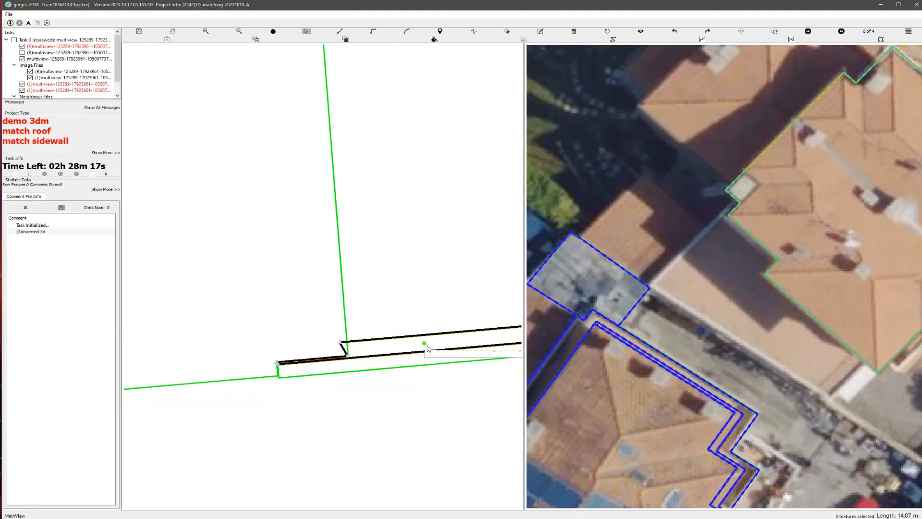
scroll(422, 349, "up", 2)
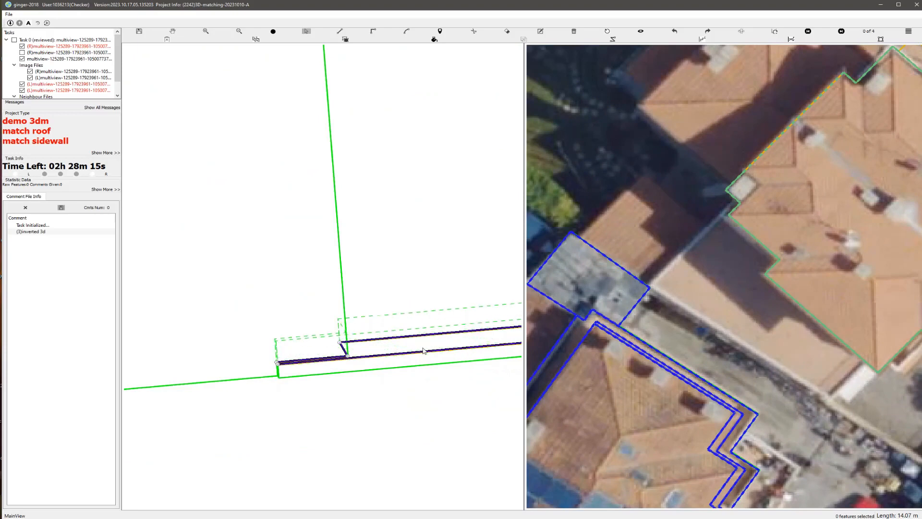
scroll(423, 350, "up", 1)
left_click(422, 348)
scroll(432, 350, "down", 5)
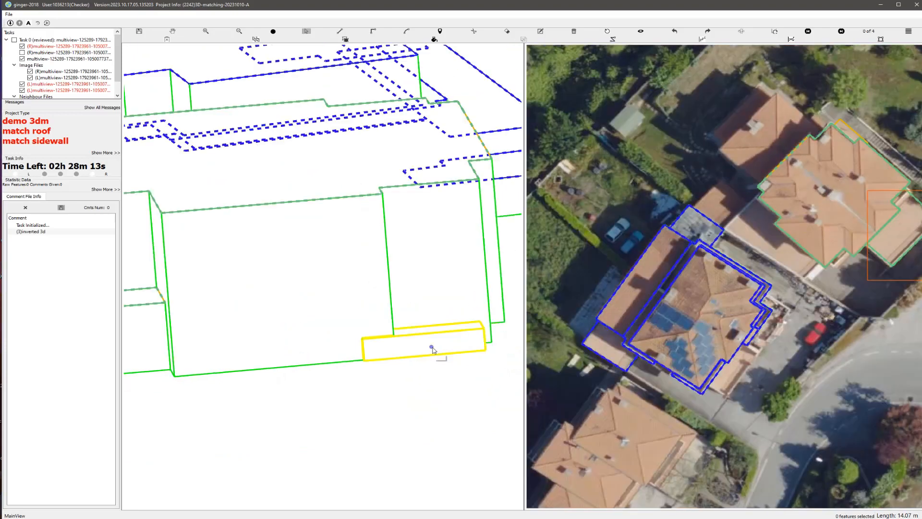
Step: Reset the 3D view and group the narrow ledge polygon with the main house and terrace
left_click(607, 31)
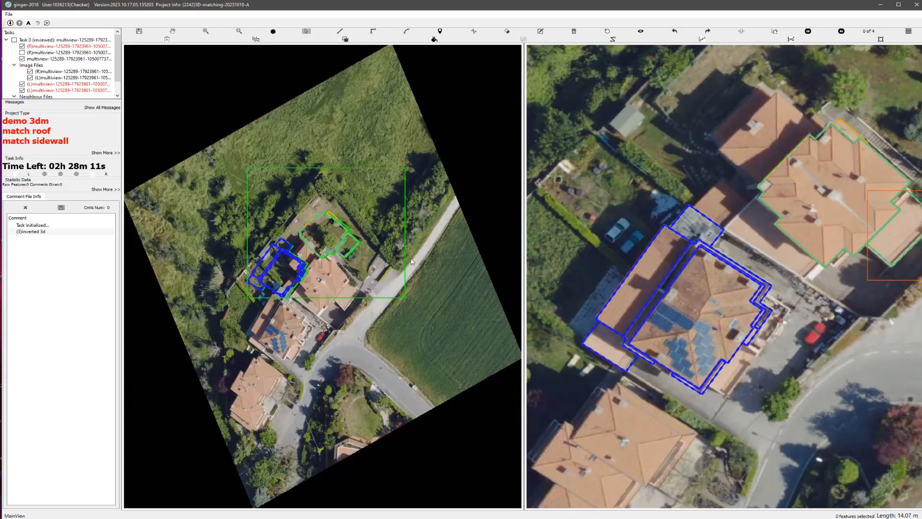
scroll(379, 245, "up", 3)
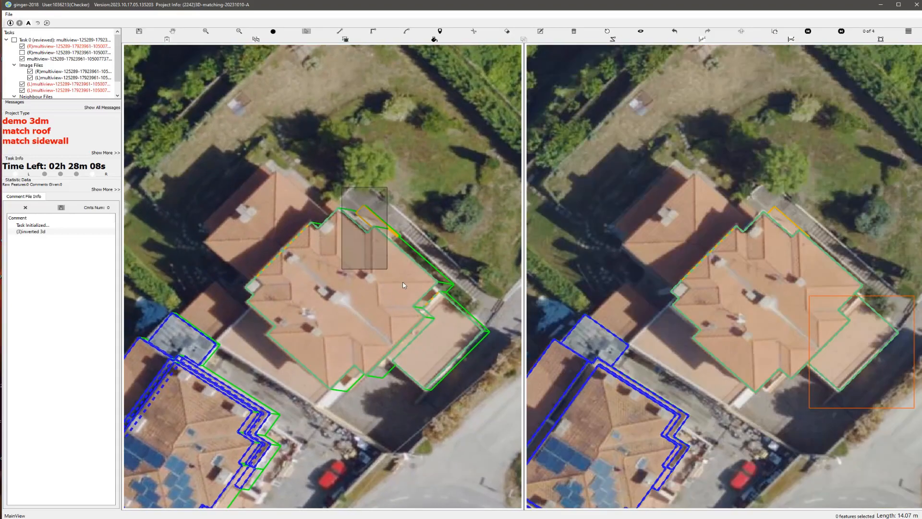
left_click_drag(342, 188, 403, 285)
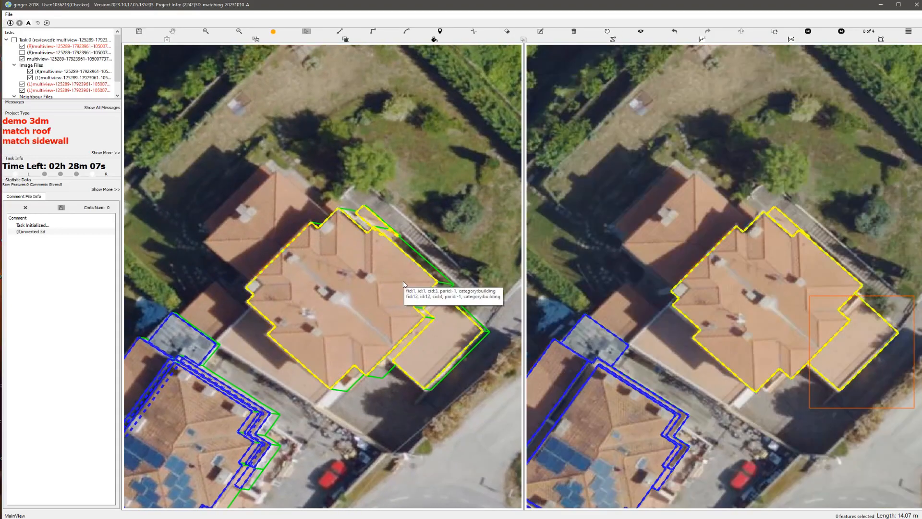
Step: Draw a rectangular roof polygon over the annex behind the main house, with an outline about 39 m long
scroll(284, 257, "up", 2)
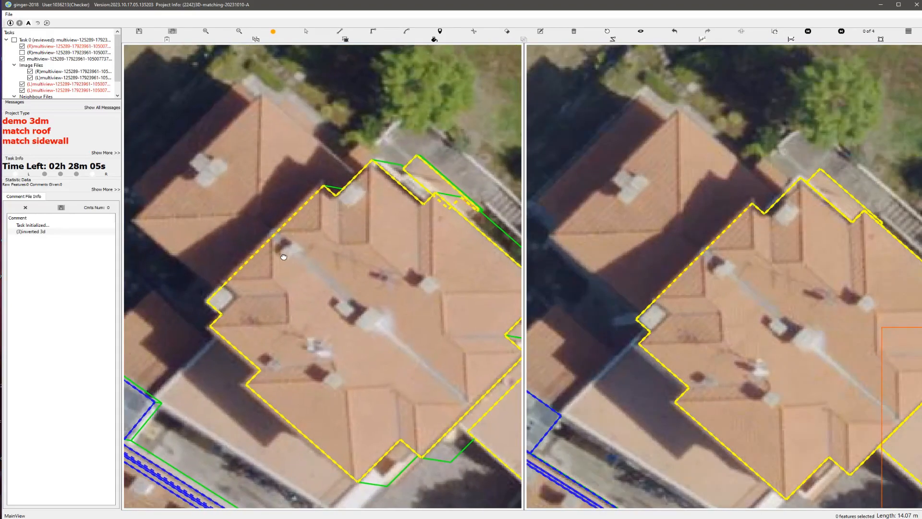
left_click_drag(284, 257, 283, 293)
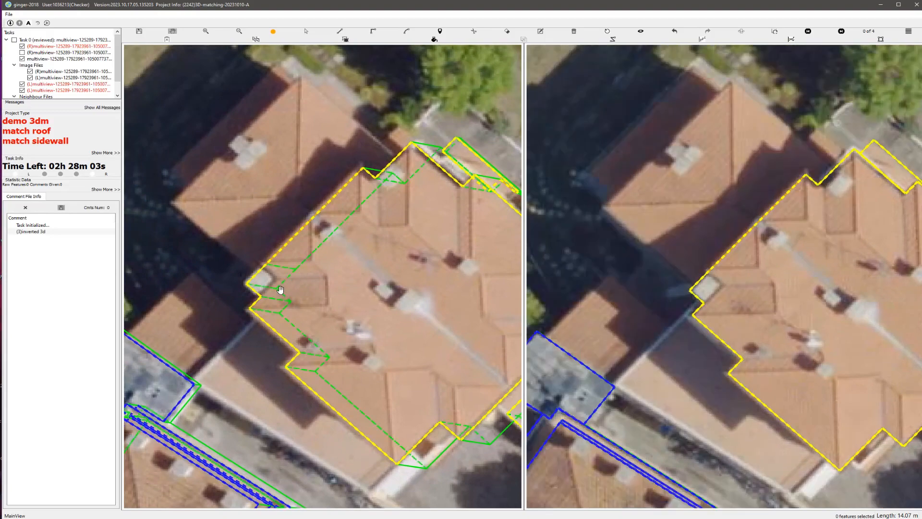
key("r")
left_click(269, 280)
scroll(284, 270, "down", 2)
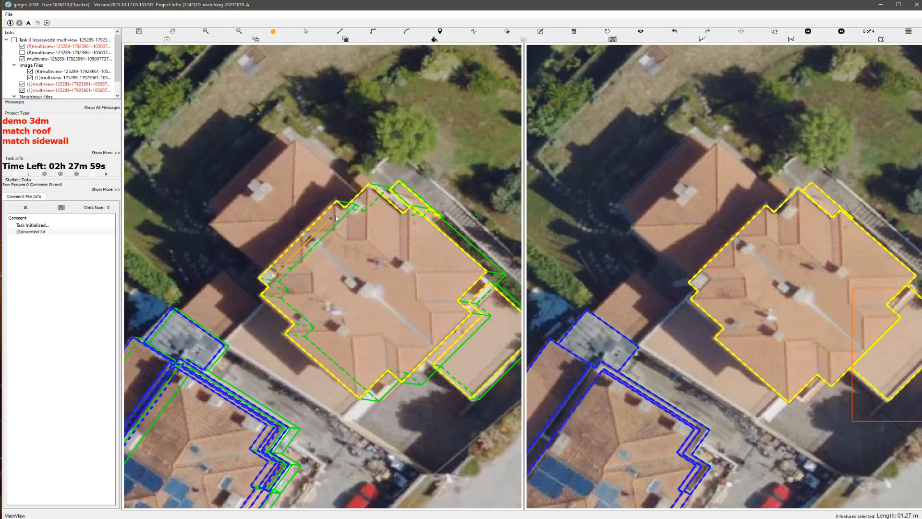
left_click(363, 201)
left_click(276, 280)
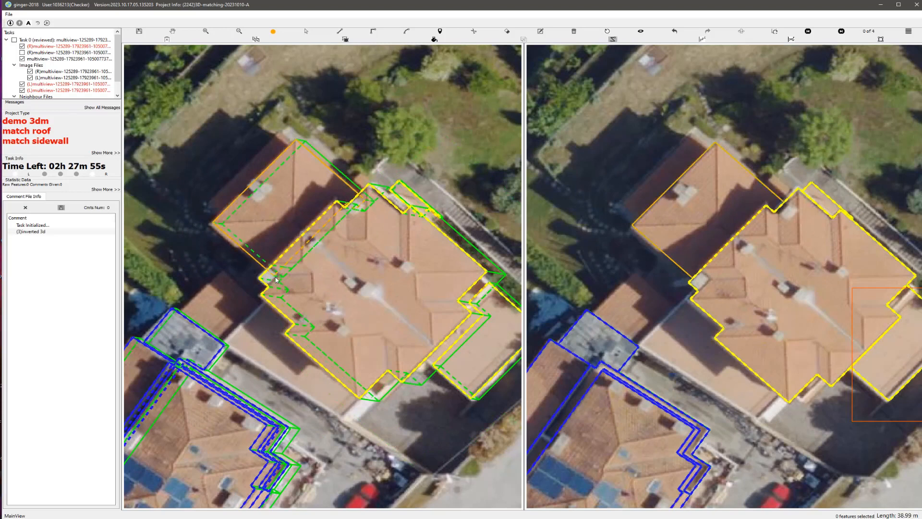
Step: Save the edits, inspect the new annex roof in a rotated 3D view, and check its match on the reset aerial images
key("ctrl+s")
middle_click_drag(321, 293, 382, 241)
left_click(607, 32)
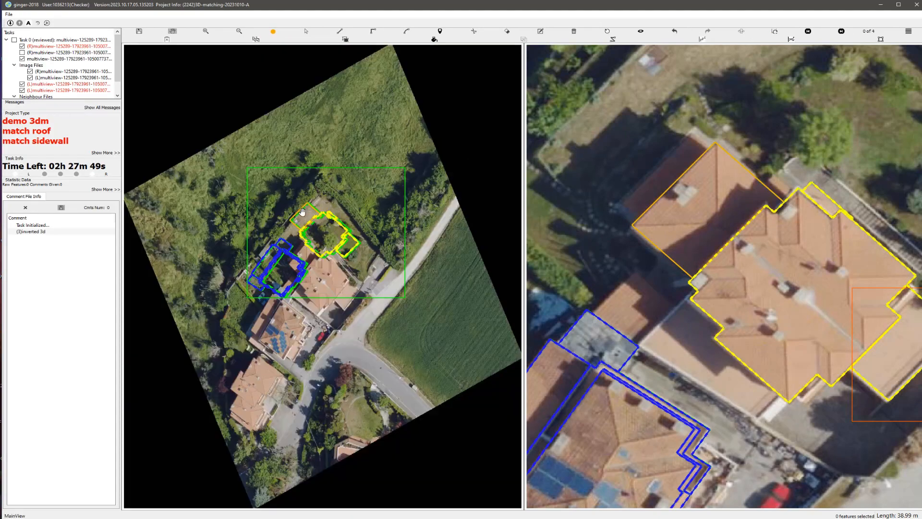
scroll(301, 209, "up", 5)
left_click_drag(302, 208, 378, 426)
scroll(292, 270, "up", 2)
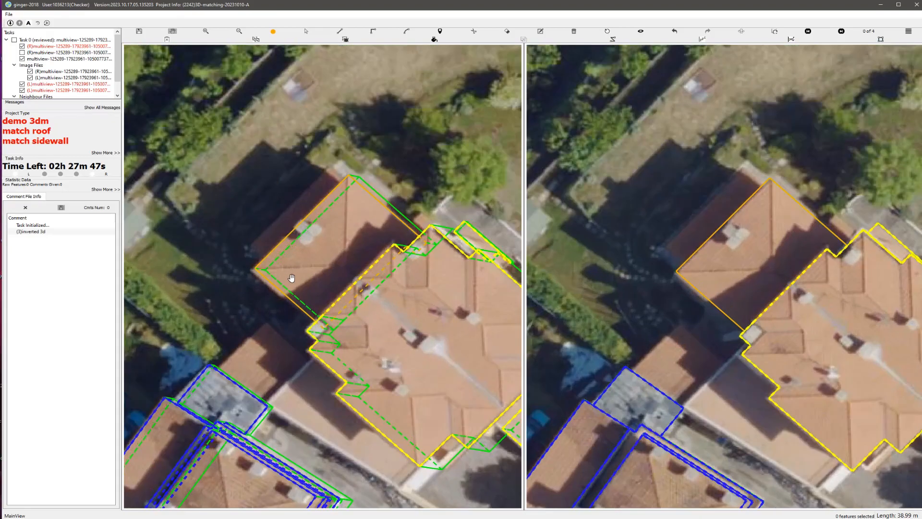
scroll(284, 272, "up", 2)
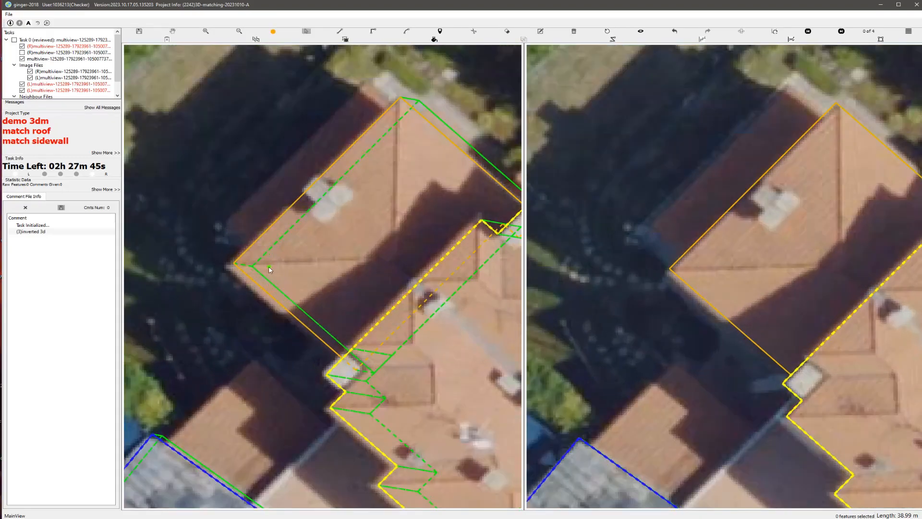
Step: Draw a narrow rectangular roof polygon over the shaded strip along the annex's outer long edge
key("d")
left_click(256, 253)
key("r")
left_click(349, 99)
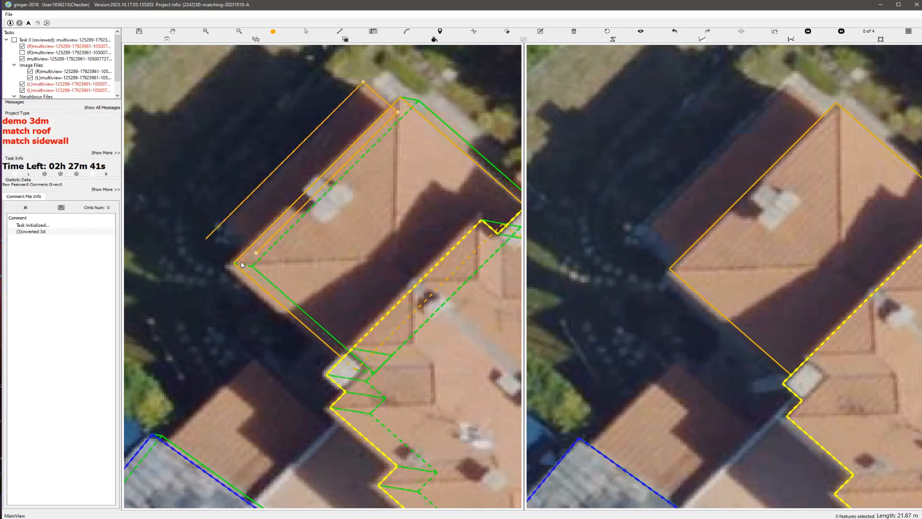
left_click(258, 253)
Step: Check the strip roof in a rotated 3D view, reset the view, and group the annex parts with the main house
scroll(259, 253, "down", 2)
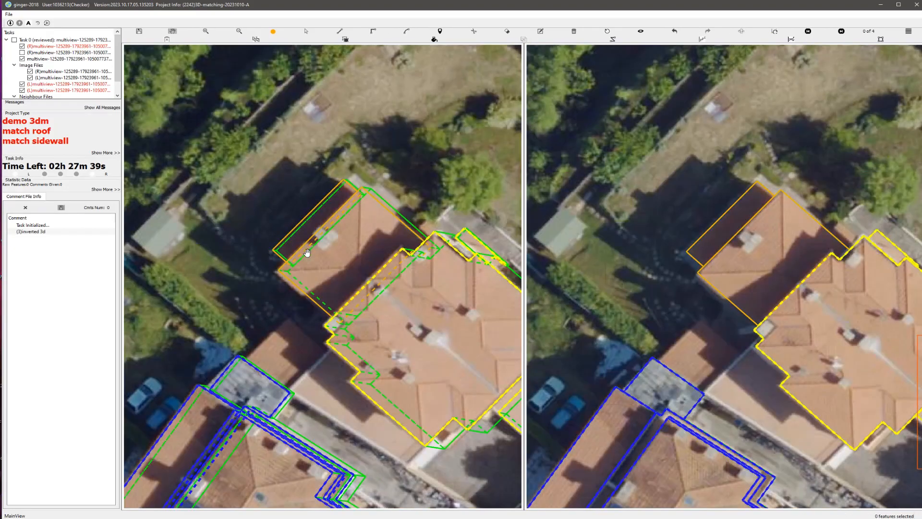
middle_click_drag(332, 270, 410, 229)
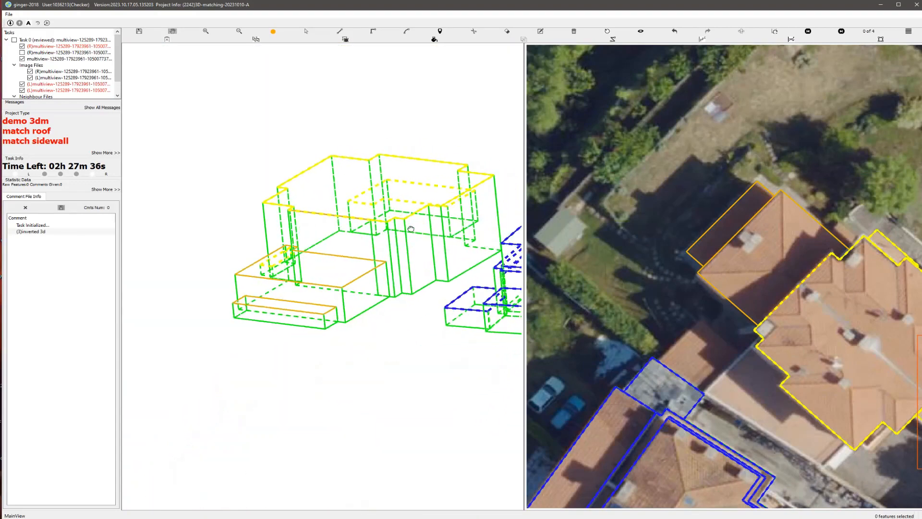
left_click(607, 33)
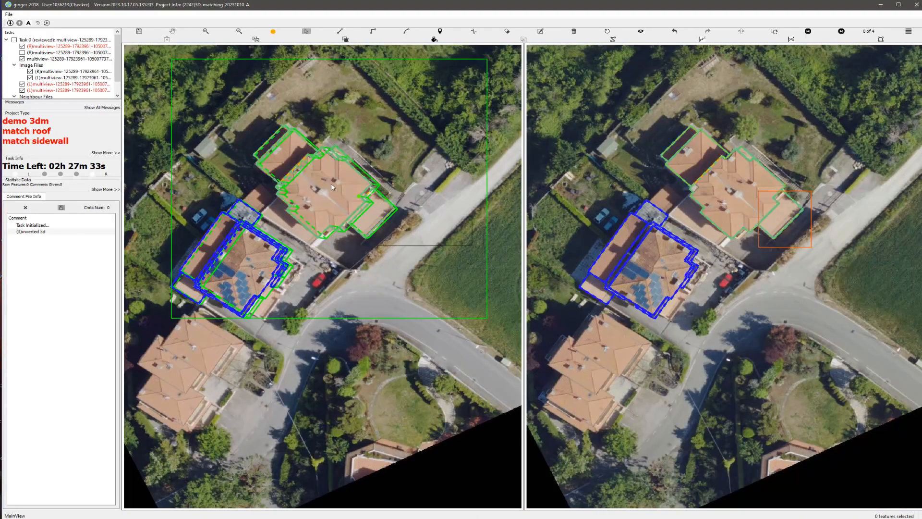
Step: Draw a small roof polygon beside the junction of the annex and main house, with an outline about 7 m long
scroll(331, 187, "up", 3)
key("space")
left_click_drag(294, 126, 292, 309)
scroll(315, 168, "up", 3)
left_click_drag(328, 92, 309, 218)
scroll(308, 231, "up", 2)
key("Escape")
key("m")
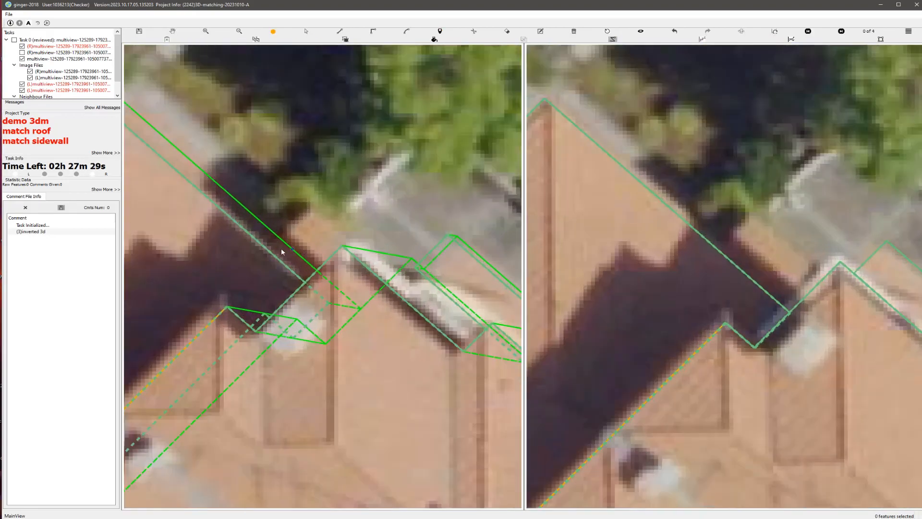
left_click(273, 244)
left_click(299, 267)
left_click(342, 304)
left_click(372, 275)
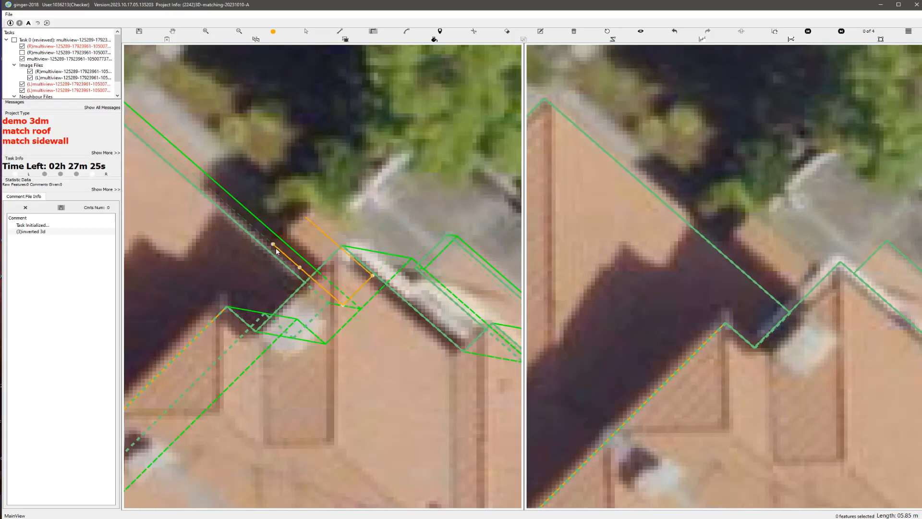
scroll(305, 253, "down", 4)
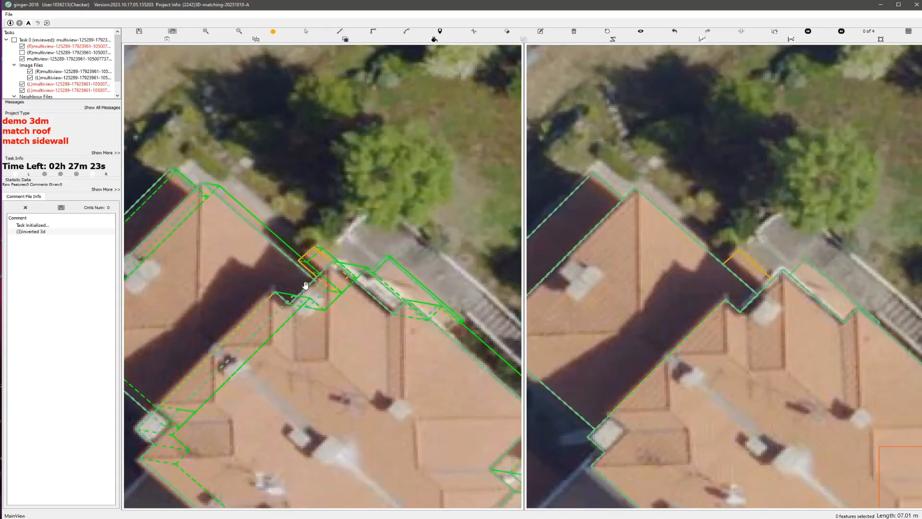
Step: Inspect the small junction roof in a rotated 3D view and reset the view
scroll(305, 285, "down", 3)
middle_click_drag(280, 284, 209, 248)
left_click(607, 31)
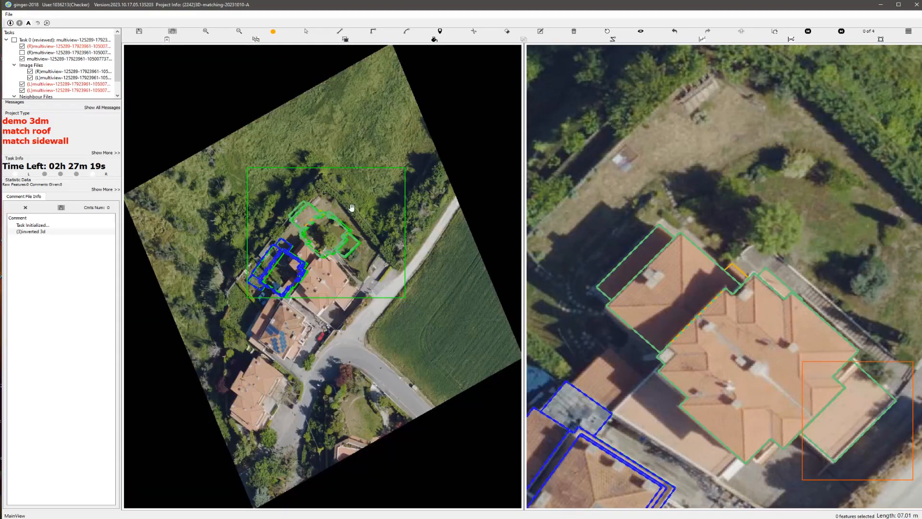
Step: Draw the lower roof polygon between the main house's stepped edge and the driveway, with an outline about 33 m long
scroll(350, 206, "up", 5)
scroll(369, 274, "up", 2)
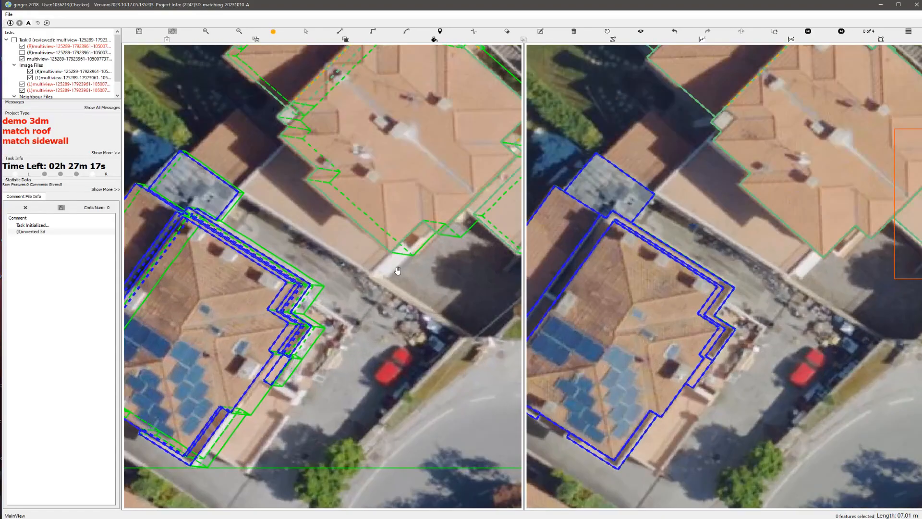
scroll(393, 270, "up", 2)
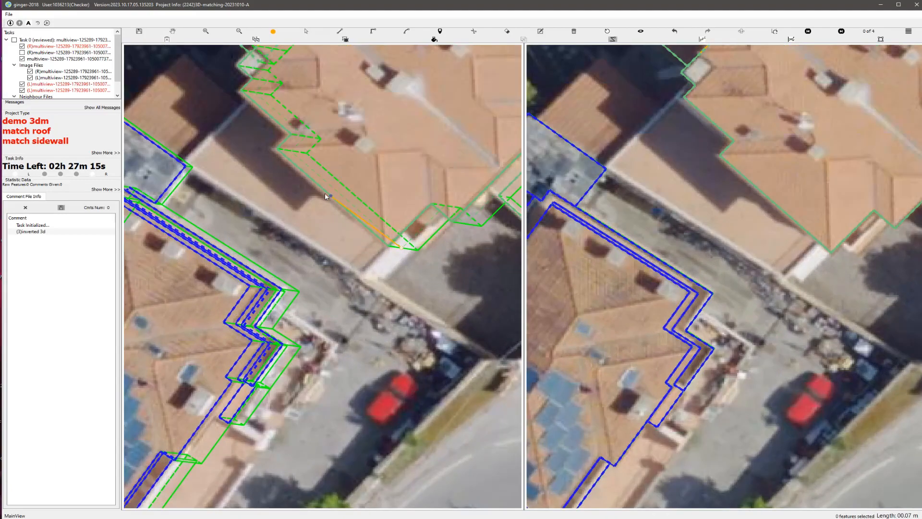
scroll(321, 193, "down", 2)
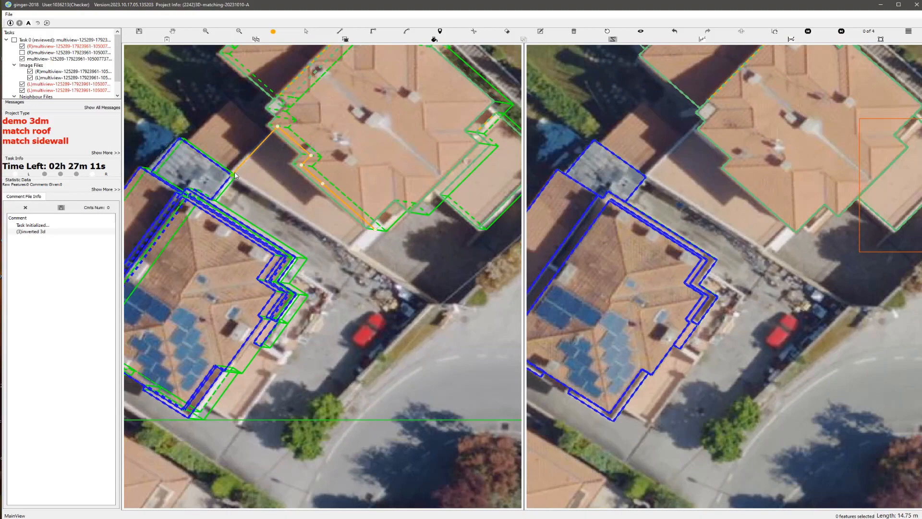
scroll(236, 174, "up", 3)
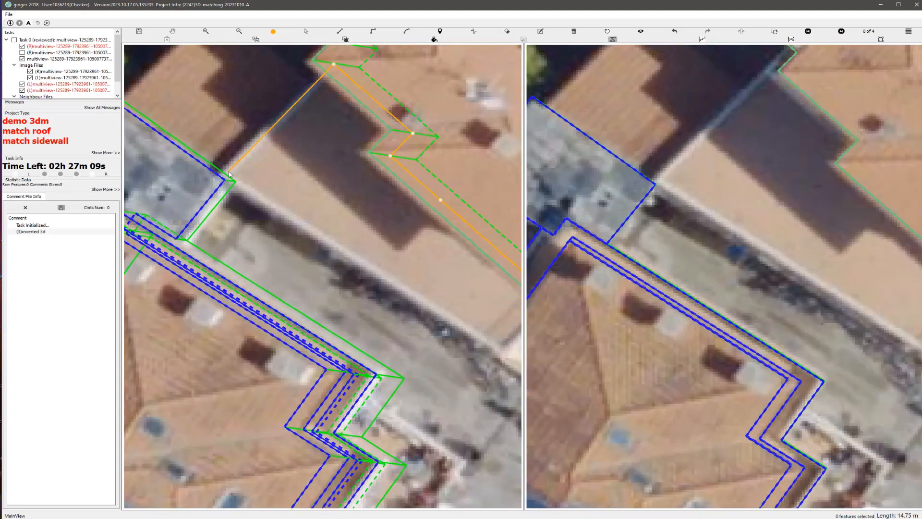
scroll(304, 210, "down", 2)
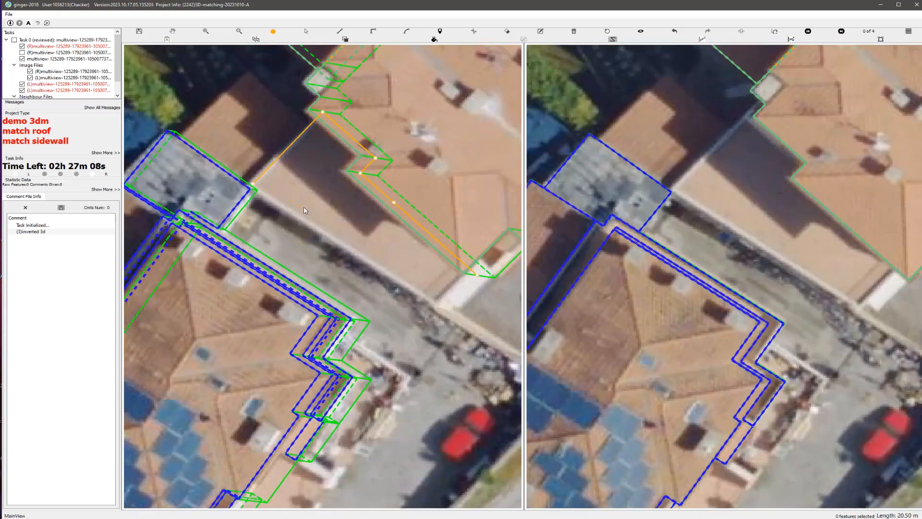
double_click(435, 303)
scroll(389, 273, "down", 1)
key("Escape")
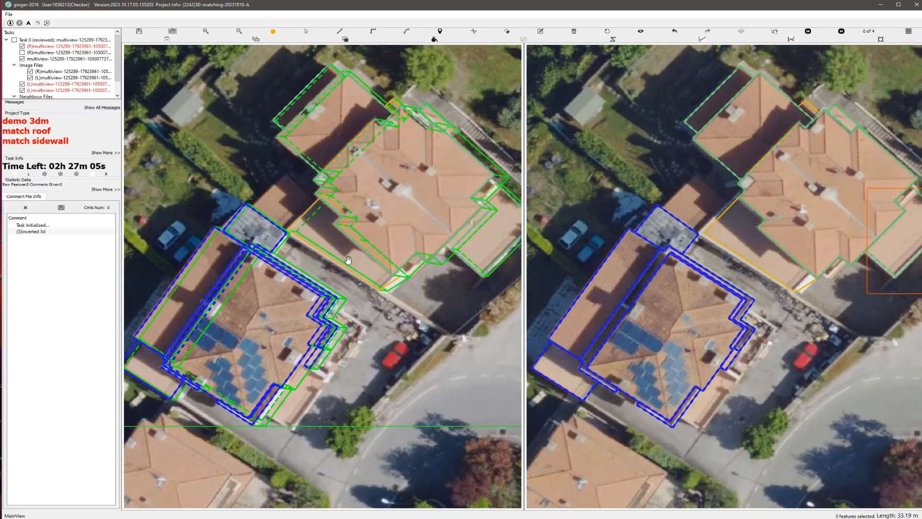
Step: Examine the lower driveway-side roof's height in 3D and restore the aerial view
scroll(325, 247, "up", 1)
mouse_move(323, 232)
middle_mouse_down()
mouse_move(314, 206)
mouse_move(323, 228)
middle_mouse_up()
left_click(607, 30)
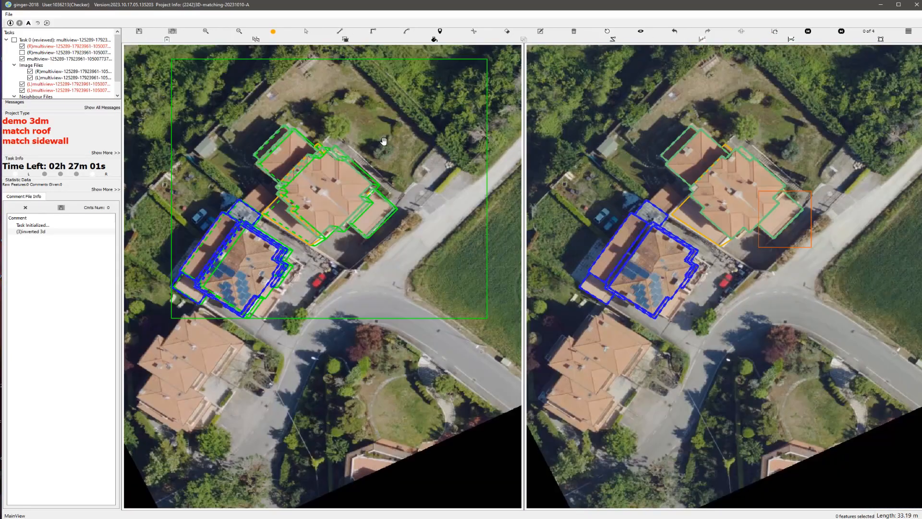
Step: Draw a rectangular roof polygon over the small extension behind the grey flat roof, with an outline about 15 m long
scroll(327, 279, "up", 5)
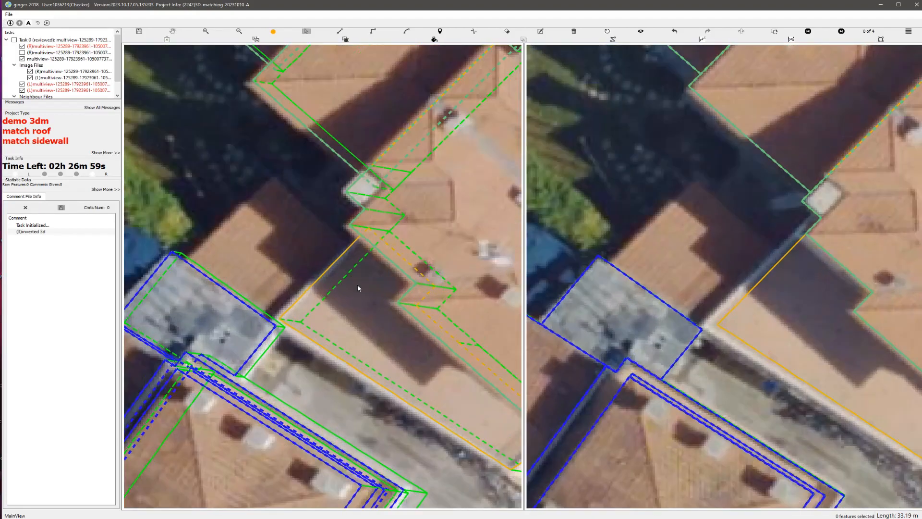
scroll(360, 277, "up", 3)
left_click(352, 226)
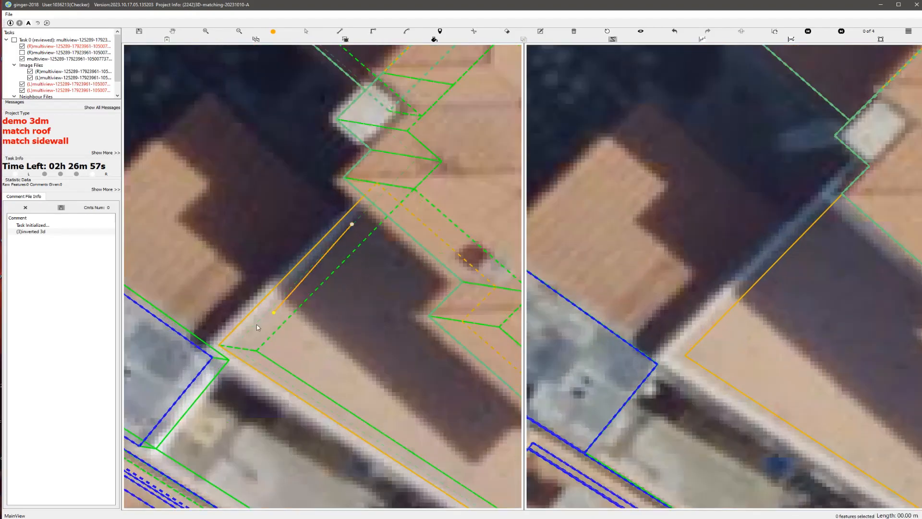
left_click(230, 347)
scroll(185, 292, "down", 2)
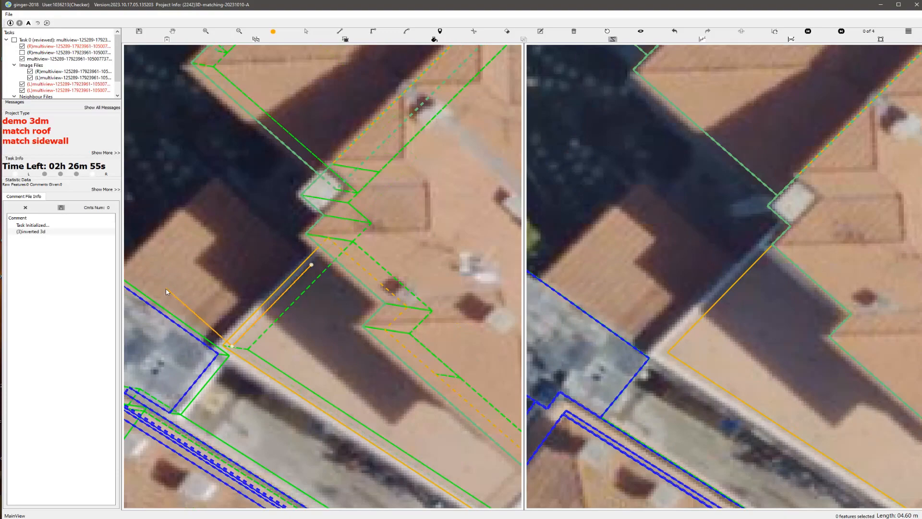
scroll(182, 289, "down", 2)
scroll(179, 286, "up", 2)
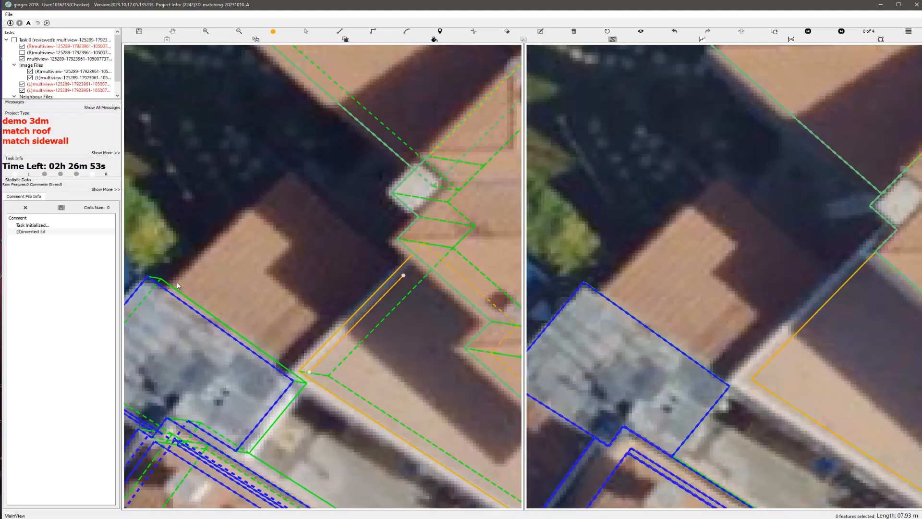
left_click(288, 174)
scroll(273, 223, "down", 2)
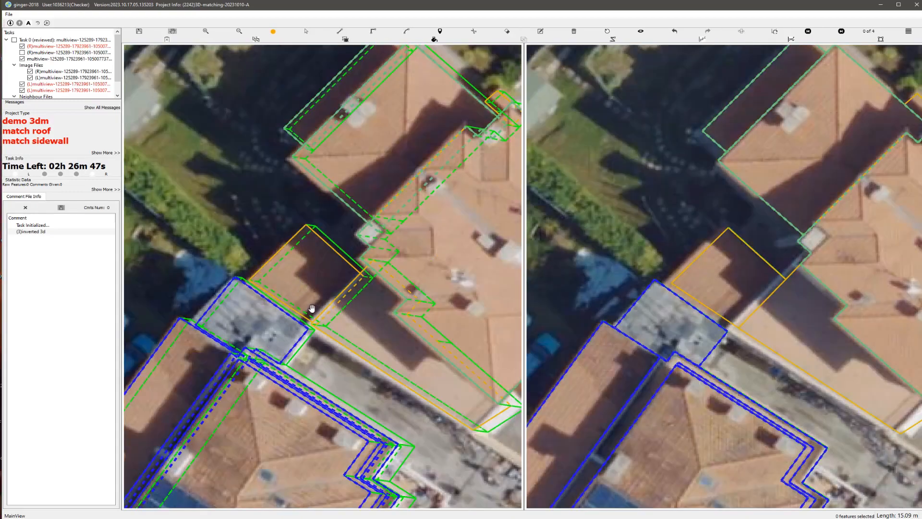
Step: Select all roof parts of the main house and group the newly drawn polygons with them
scroll(312, 309, "down", 2)
key("s")
left_click_drag(293, 154, 476, 340)
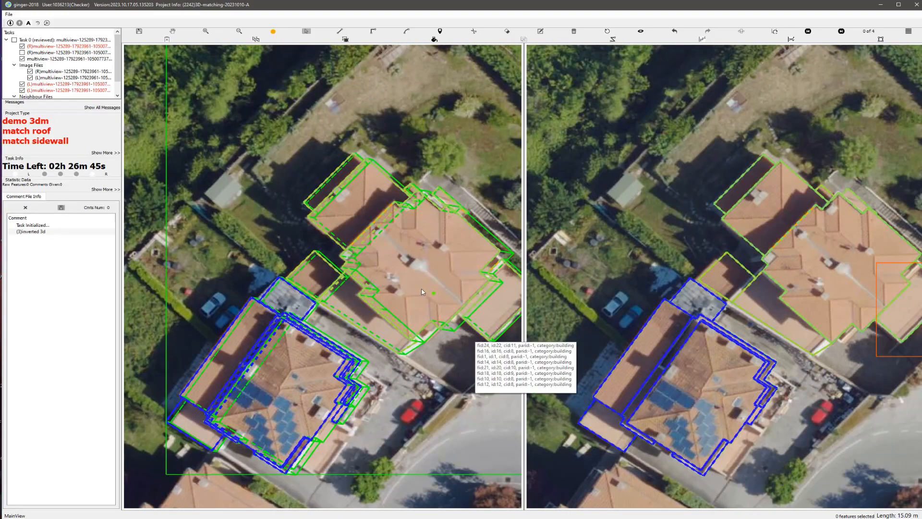
Step: Review both buildings' complete models in a rotated 3D view and reset it to the aerial images
scroll(401, 282, "down", 4)
scroll(370, 276, "up", 2)
middle_click_drag(368, 274, 117, 236)
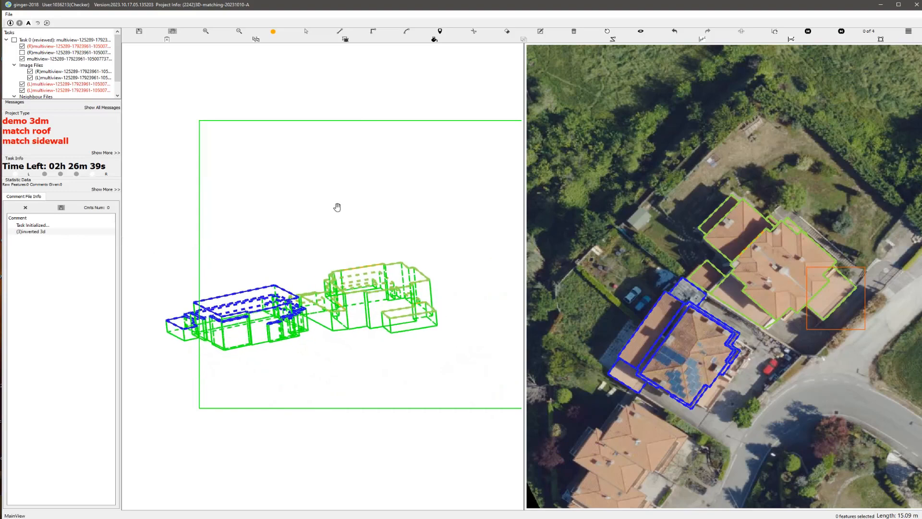
left_click(607, 31)
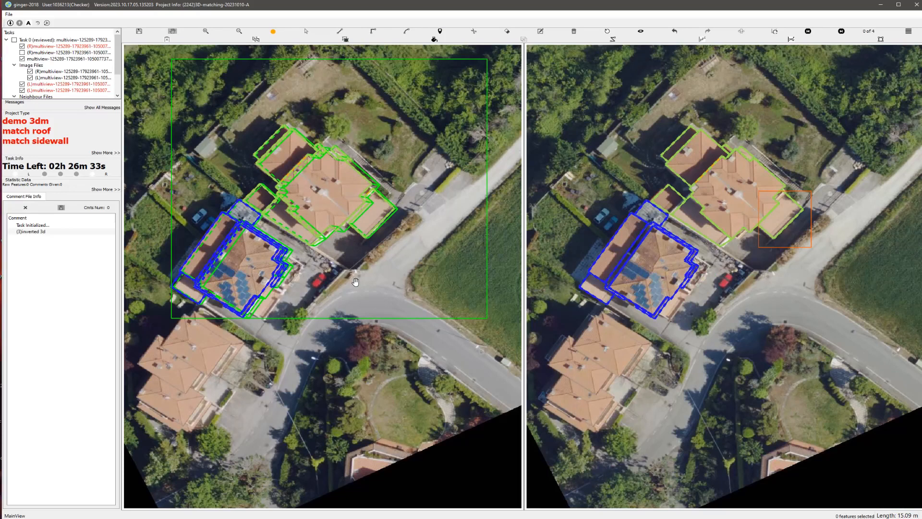
Step: Submit the corrected review task and confirm the submission
key("ctrl+u")
key("Return")
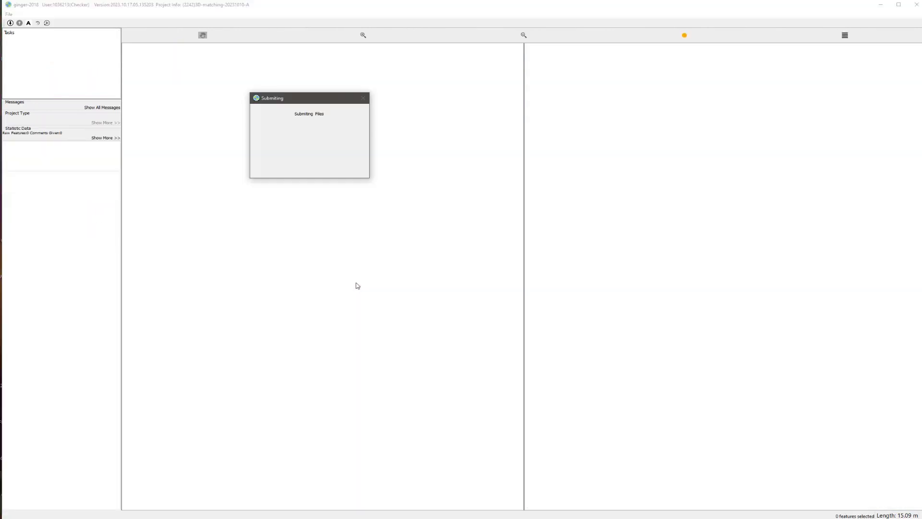
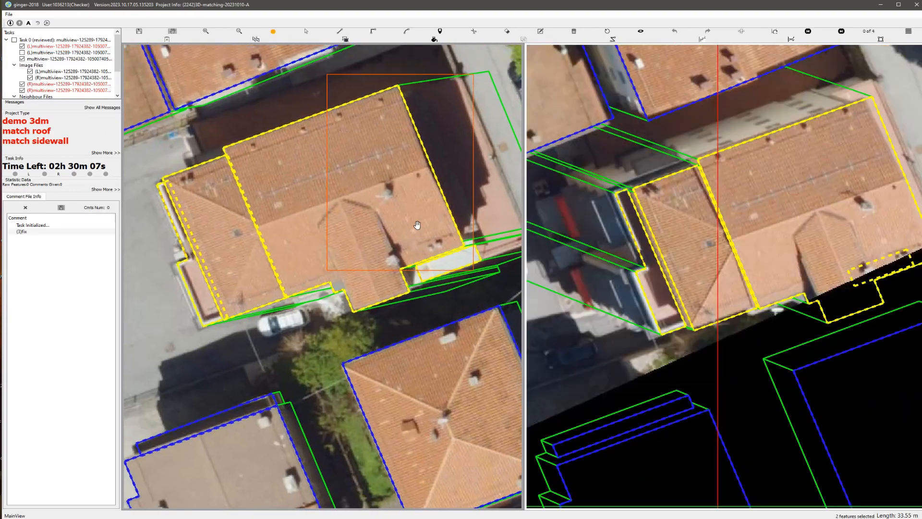
Step: Examine the house model and its neighbours in a rotated 3D view and reset it to the aerial images
scroll(418, 225, "down", 3)
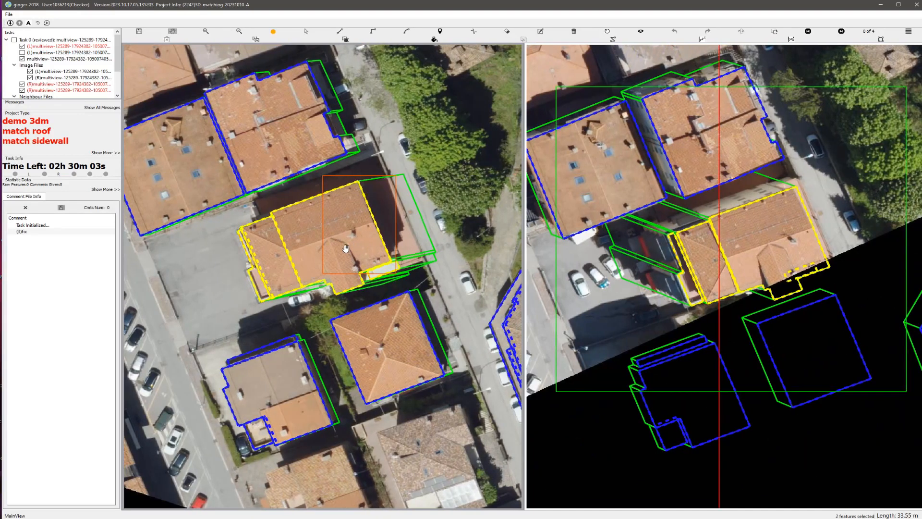
middle_click_drag(341, 249, 367, 300)
scroll(366, 300, "down", 3)
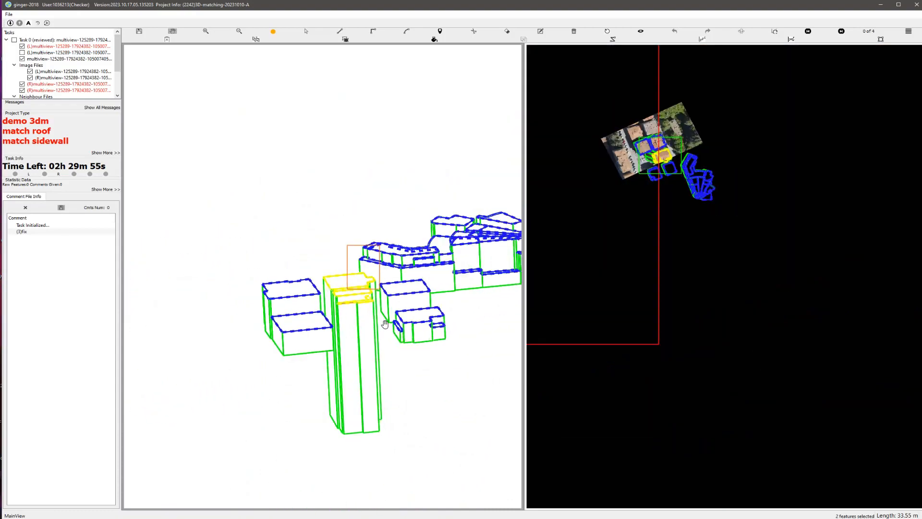
left_click_drag(386, 324, 353, 319)
left_click(608, 32)
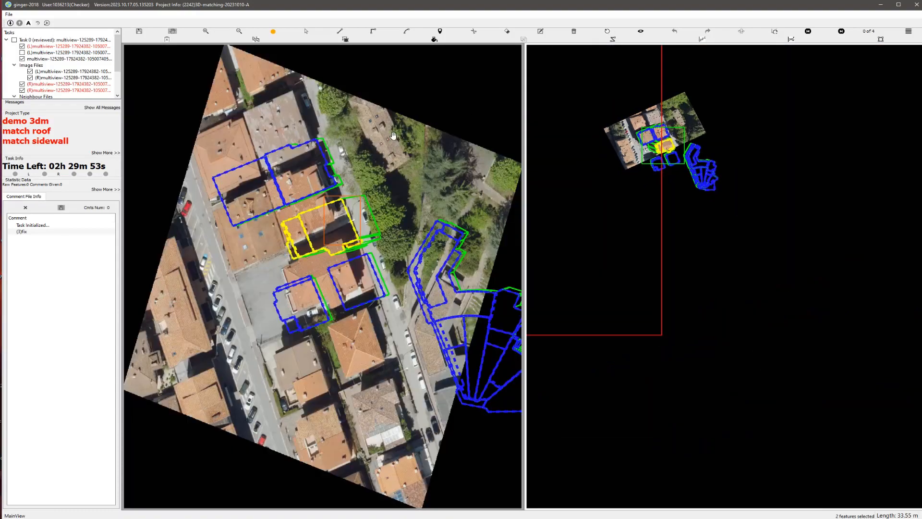
scroll(394, 136, "up", 2)
left_click_drag(356, 127, 381, 225)
scroll(382, 225, "down", 1)
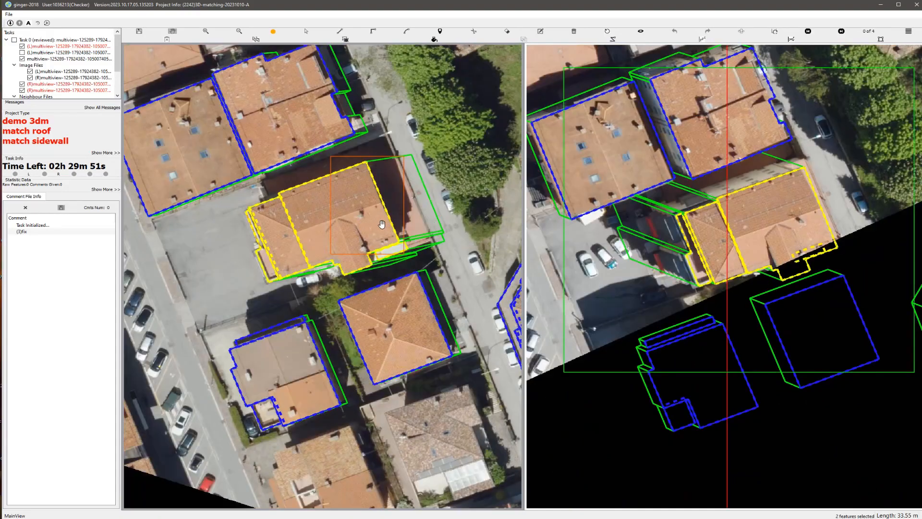
scroll(377, 227, "up", 1)
Step: Delete the narrow end roof parts on the parking-lot side of the yellow house
key("Escape")
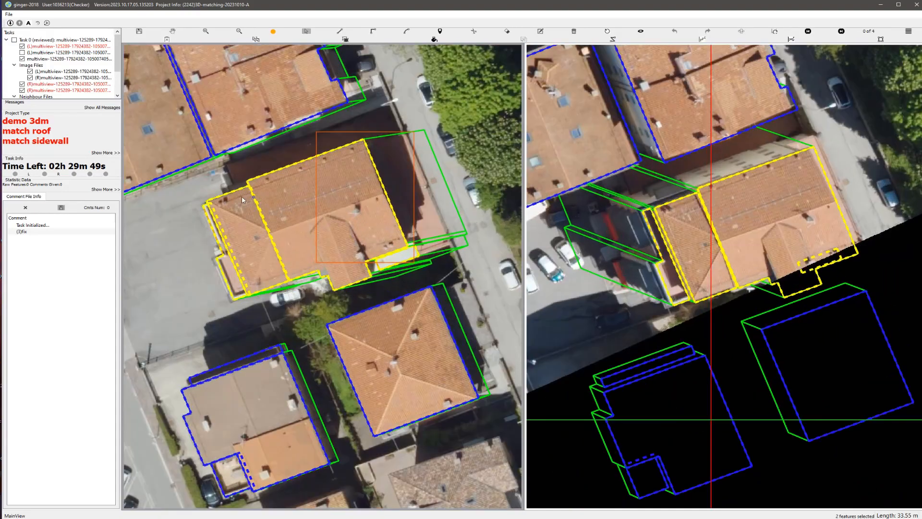
left_click_drag(192, 190, 234, 279)
key("Delete")
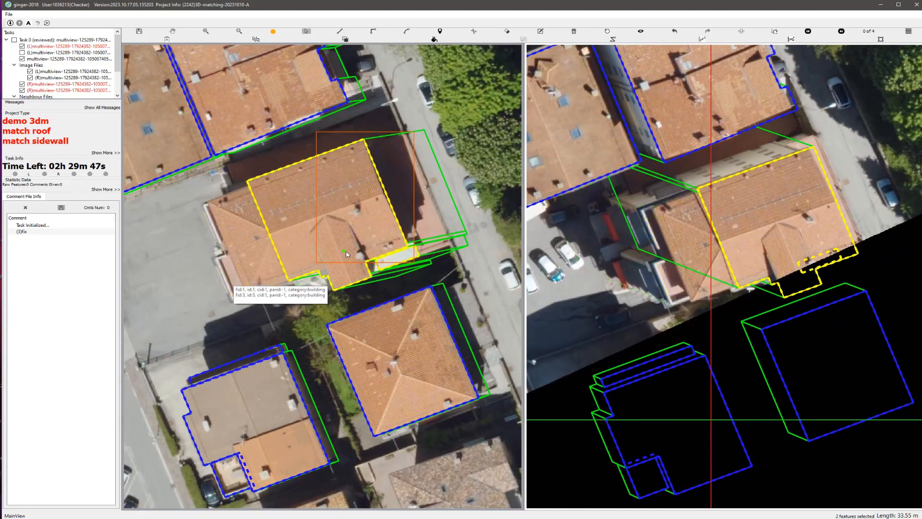
left_click(396, 261)
key("Delete")
scroll(377, 233, "up", 1)
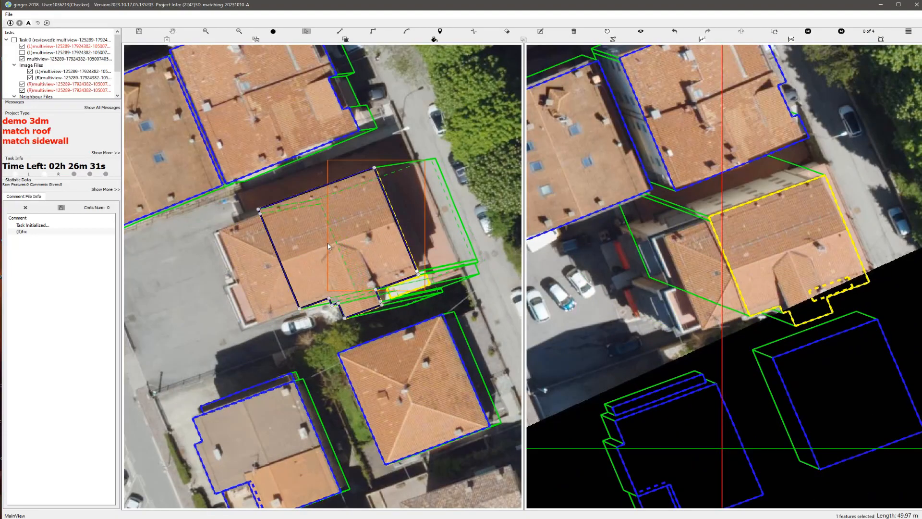
Step: Shorten the main roof's sidewalls by shifting its base outline, and repeat the adjustment with the stereo images swapped
left_click_drag(275, 251, 276, 251)
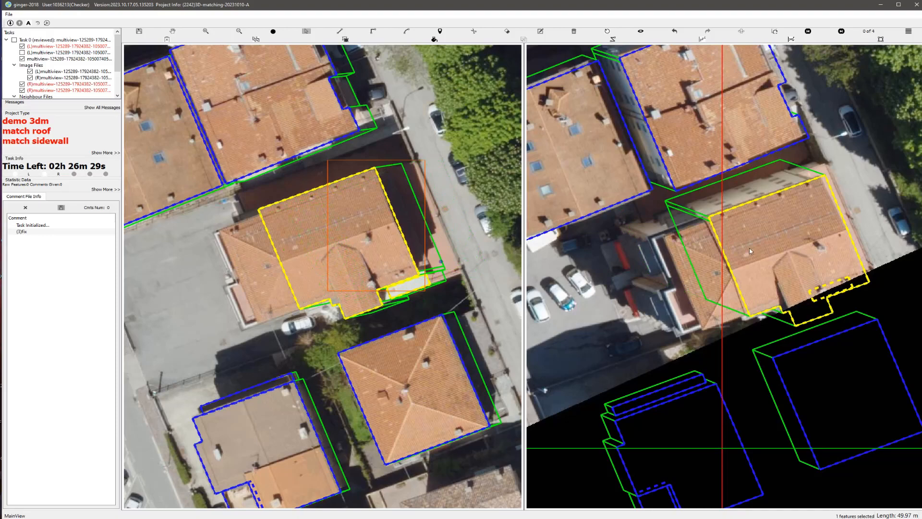
scroll(765, 234, "up", 2)
left_click(686, 33)
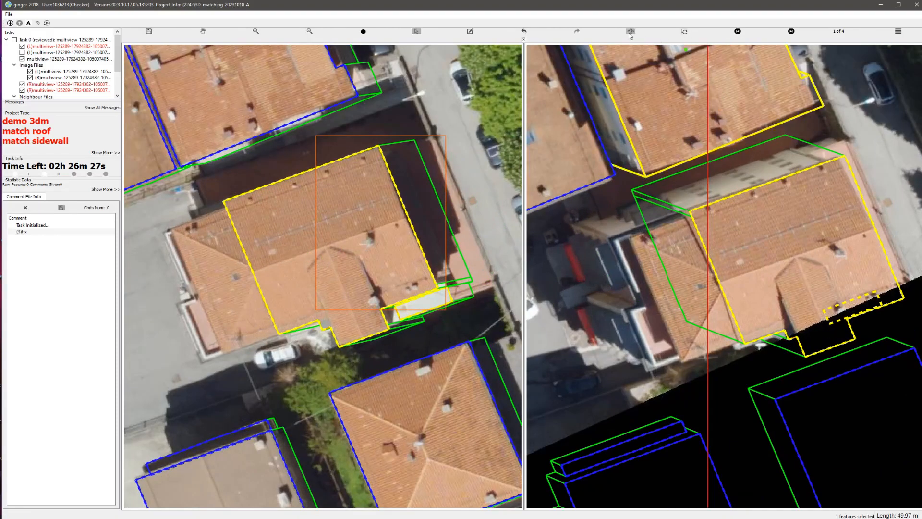
left_click(630, 34)
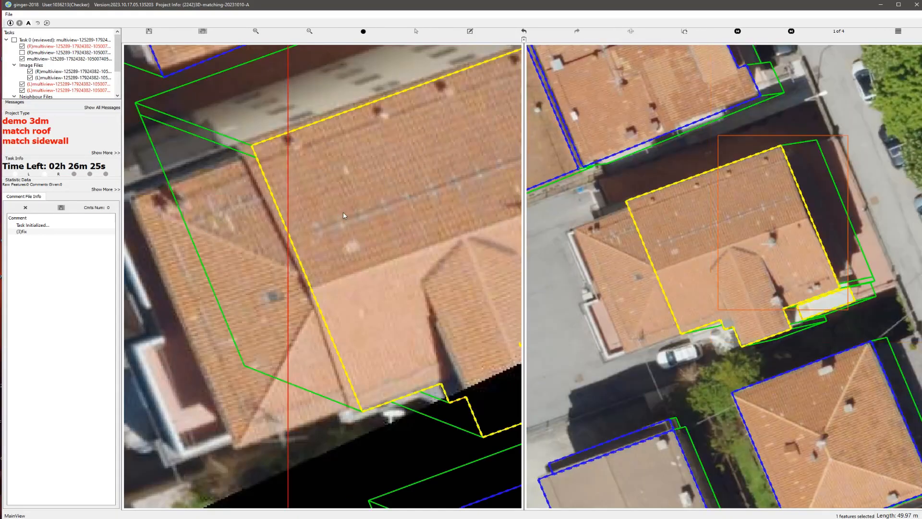
scroll(344, 212, "down", 5)
scroll(347, 237, "up", 3)
left_click(349, 250)
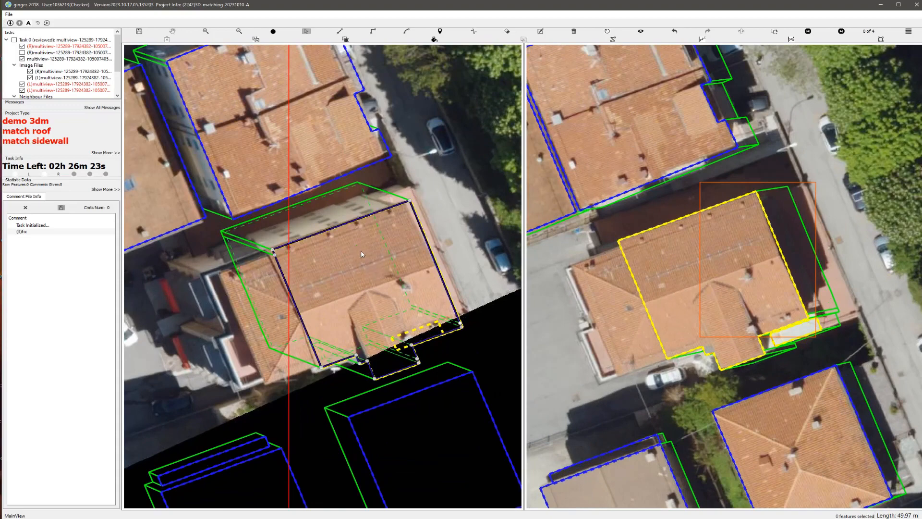
key("Escape")
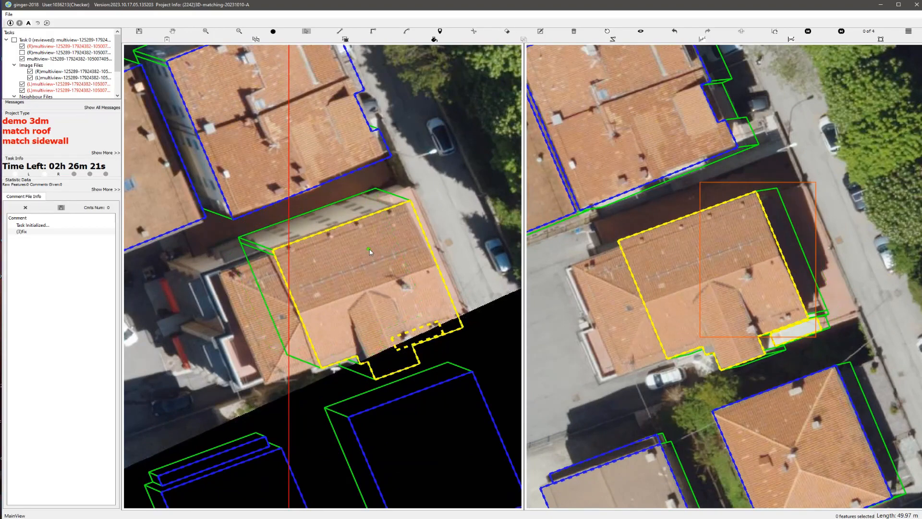
Step: Check the house with its outlines hidden, and undo the sidewall changes and the roof part deletions
key("space")
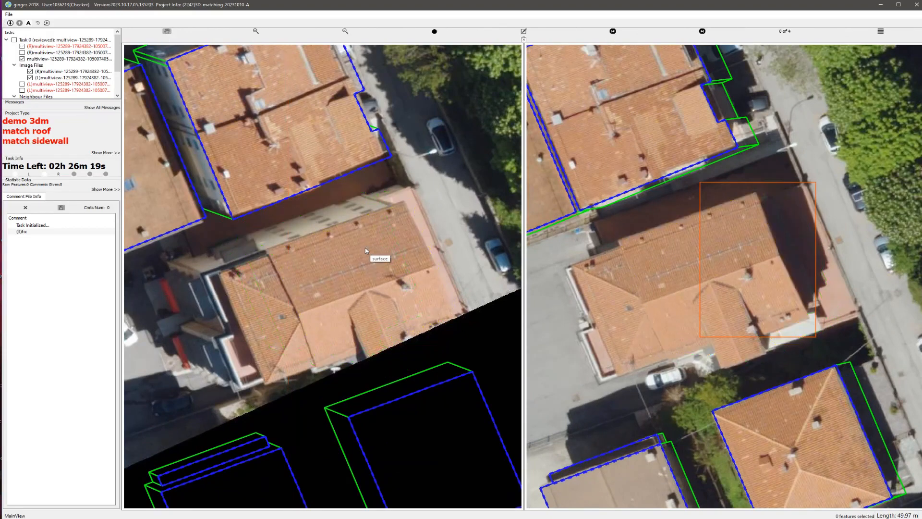
key("space")
scroll(365, 251, "down", 4)
scroll(284, 295, "up", 5)
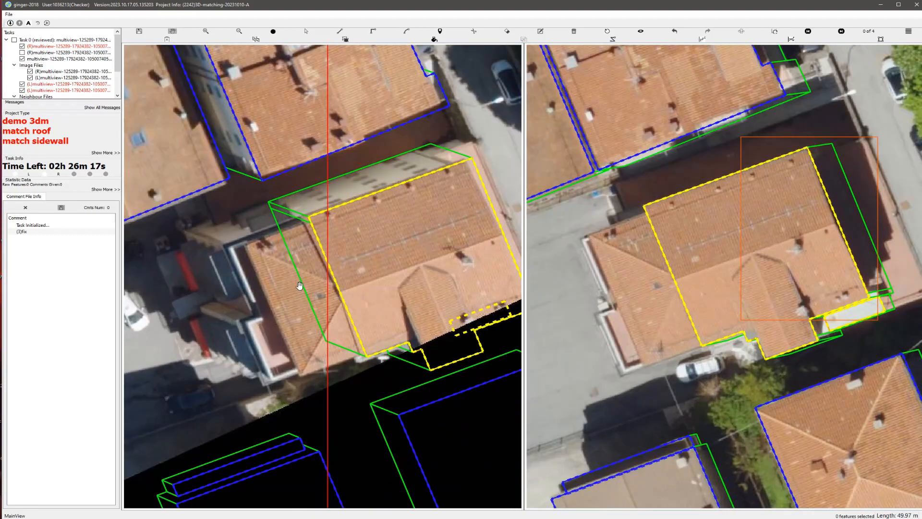
scroll(300, 285, "down", 2)
key("ctrl+z")
key("ctrl+z")
key("ctrl+z")
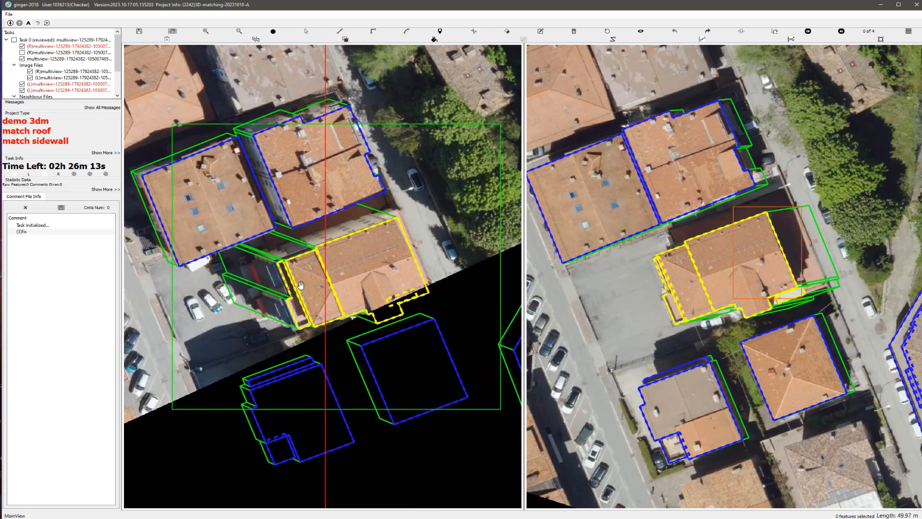
scroll(350, 273, "up", 2)
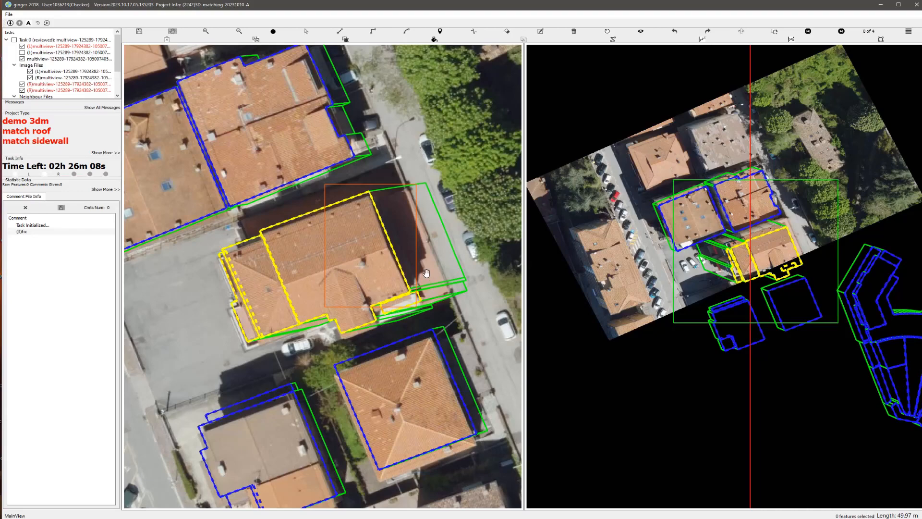
Step: Swap the stereo images and draw a rectangular polygon about 48 m around over the shaded low roof on the house's street side
scroll(426, 272, "up", 1)
scroll(426, 271, "down", 1)
left_click_drag(402, 276, 390, 281)
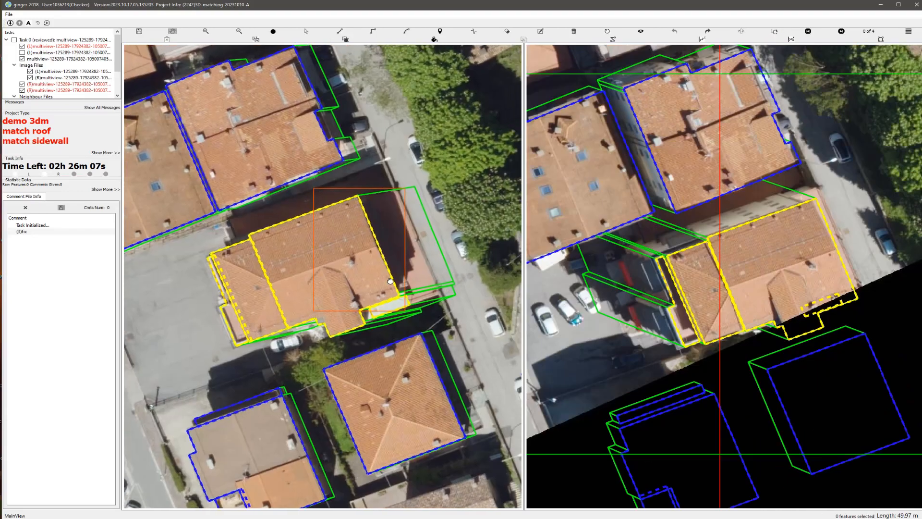
scroll(390, 281, "up", 1)
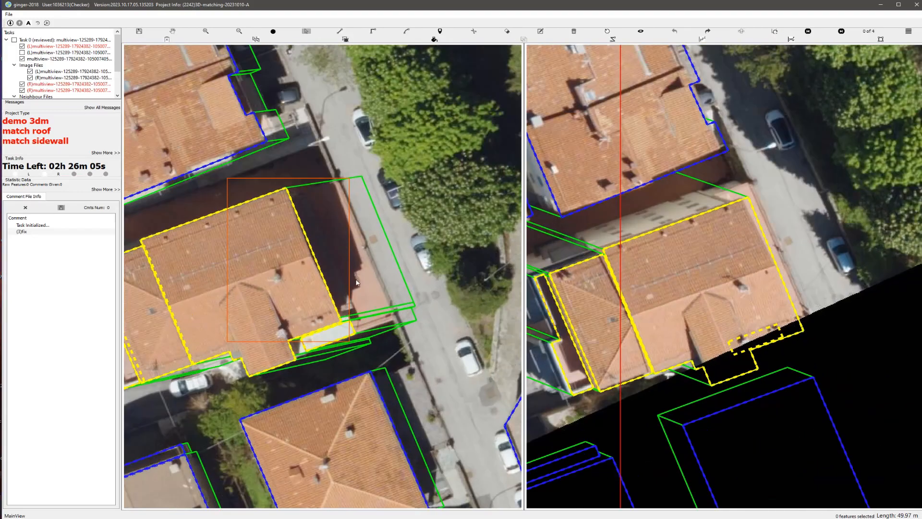
scroll(355, 279, "up", 1)
left_click(316, 229)
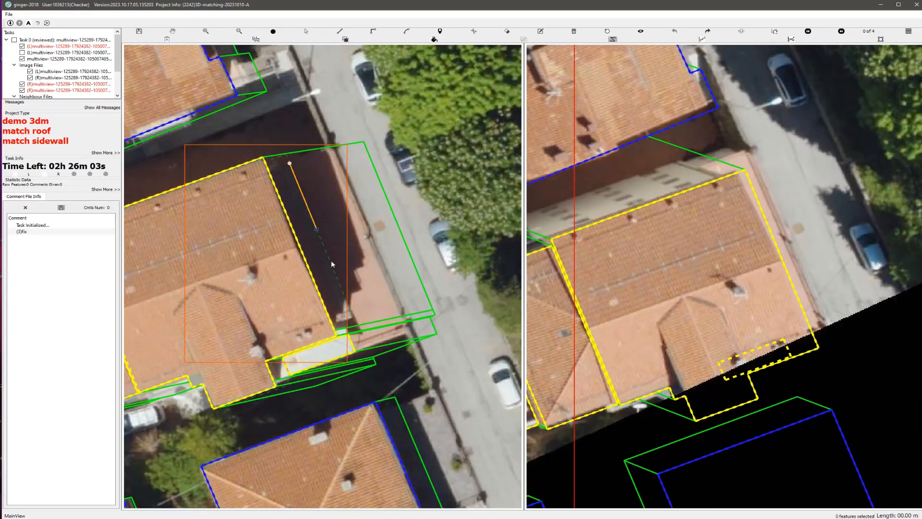
left_click(356, 330)
key("r")
left_click(404, 333)
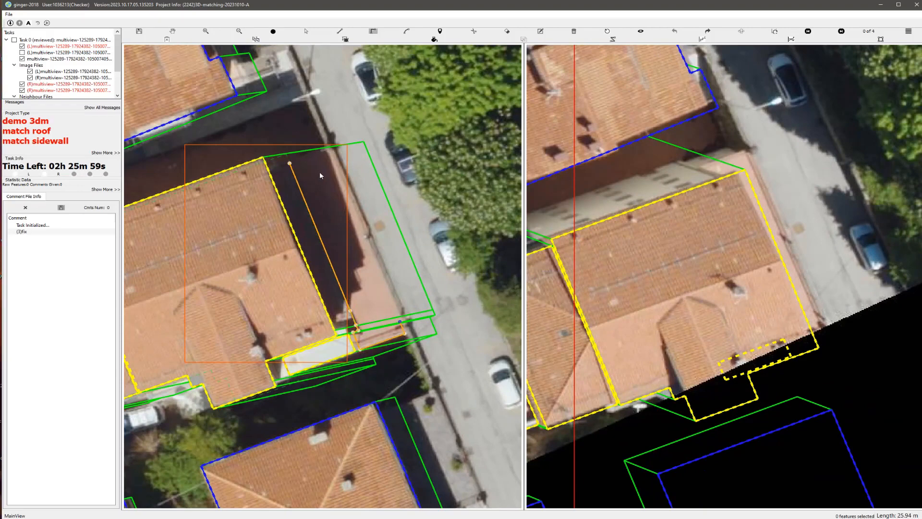
left_click(293, 164)
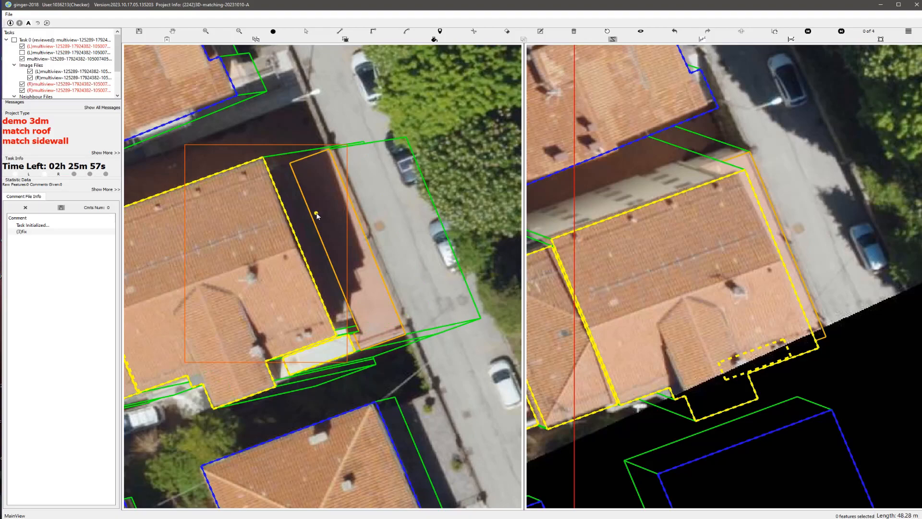
Step: Select all roof parts of the house and group the new street-side polygon with them
key("Escape")
scroll(316, 213, "down", 1)
key("s")
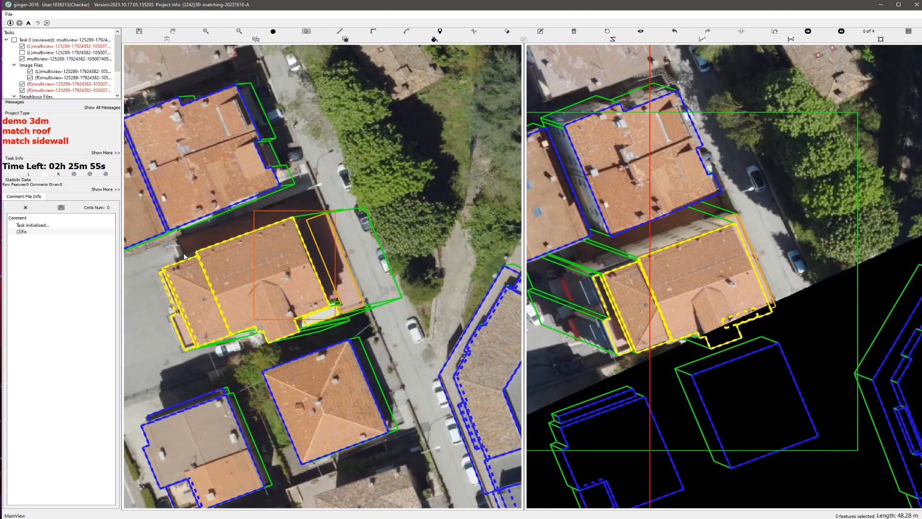
left_click_drag(152, 237, 374, 335)
key("Escape")
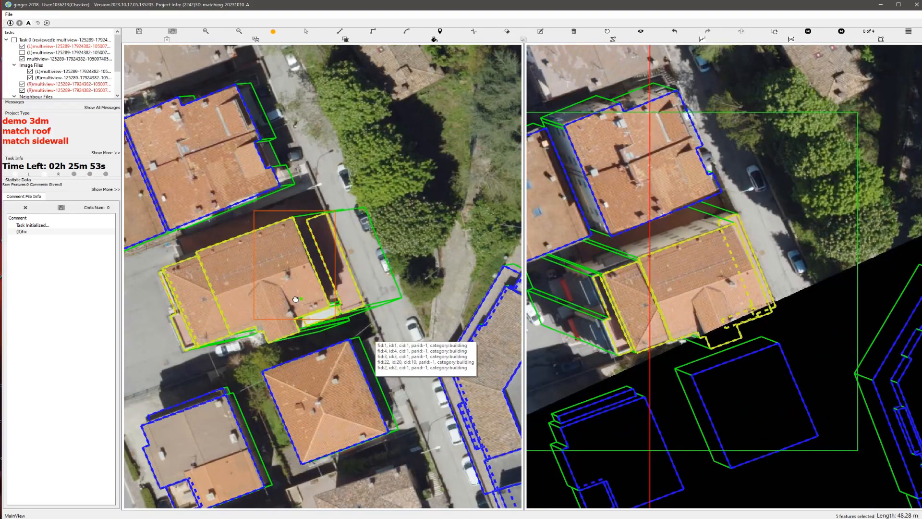
Step: Inspect the grouped house in a rotated 3D view, reset it, and check its outlines on the aerial images
middle_click_drag(269, 304, 368, 258)
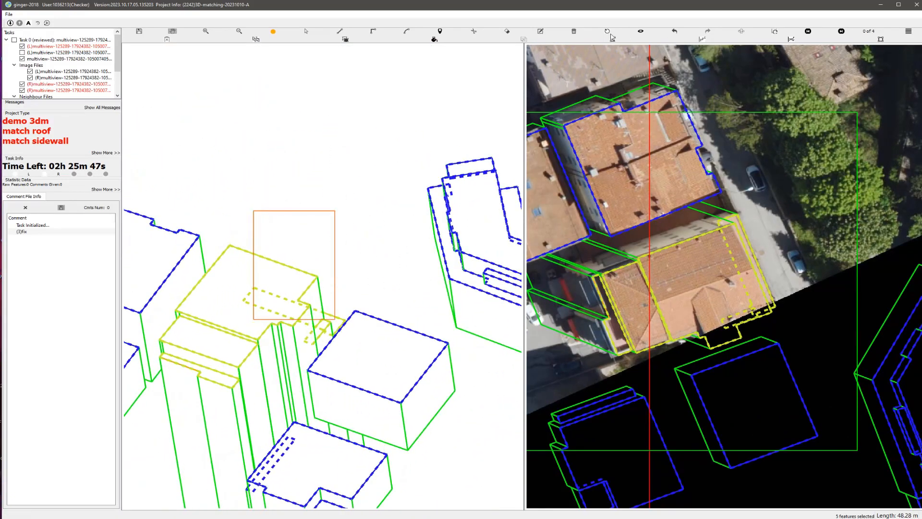
left_click(607, 32)
scroll(411, 144, "up", 3)
scroll(367, 235, "up", 2)
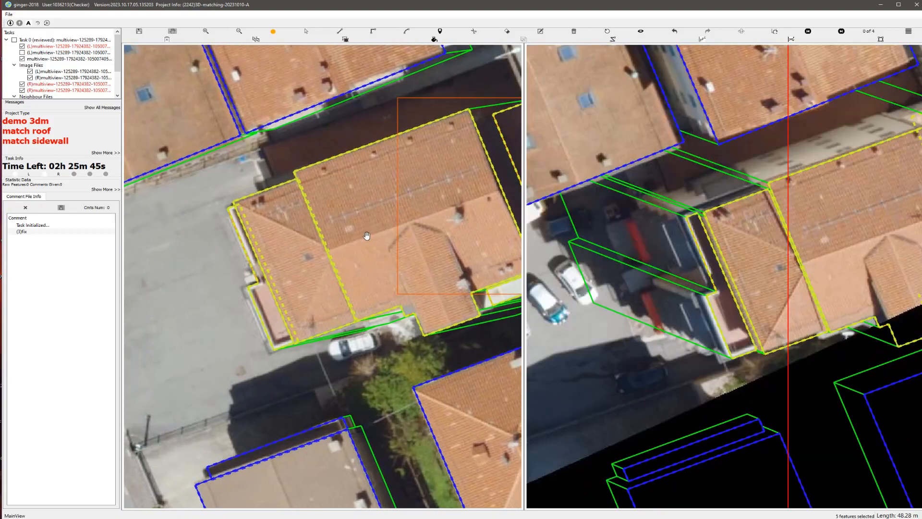
scroll(414, 323, "down", 3)
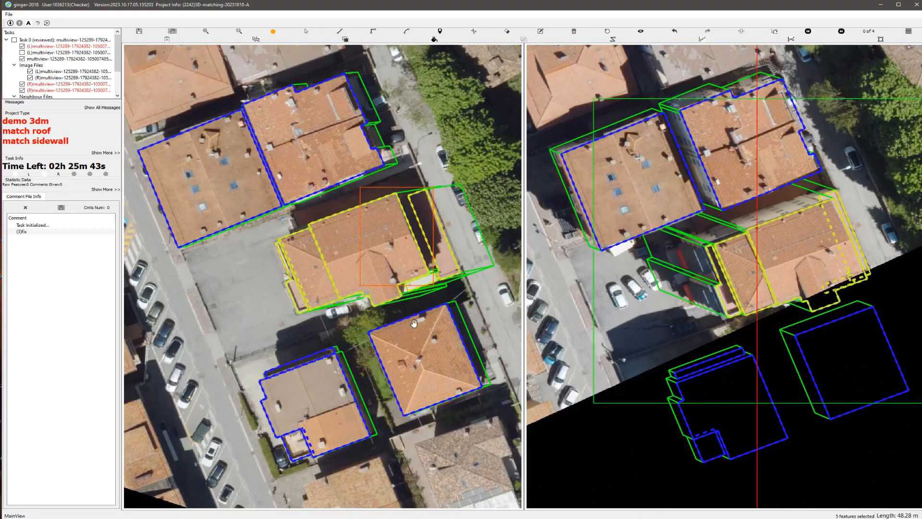
scroll(341, 300, "up", 1)
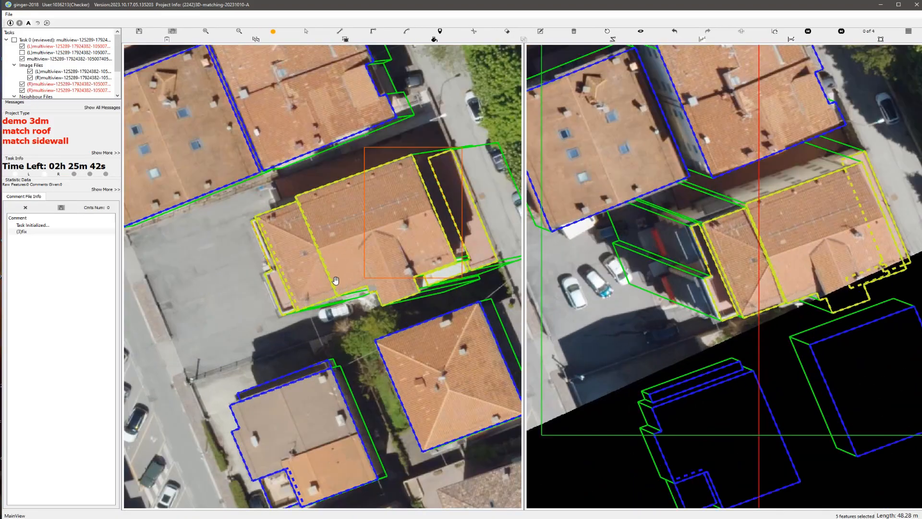
Step: Swap the stereo images and draw a rectangular polygon about 16 m around over the shaded blue balcony on the parking-lot side
left_click(741, 31)
scroll(399, 216, "up", 3)
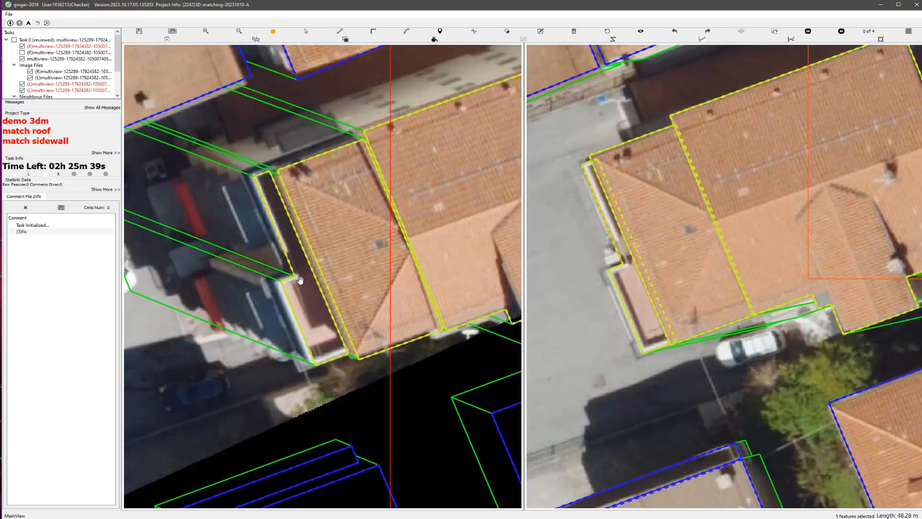
scroll(293, 242, "up", 2)
scroll(293, 243, "up", 2)
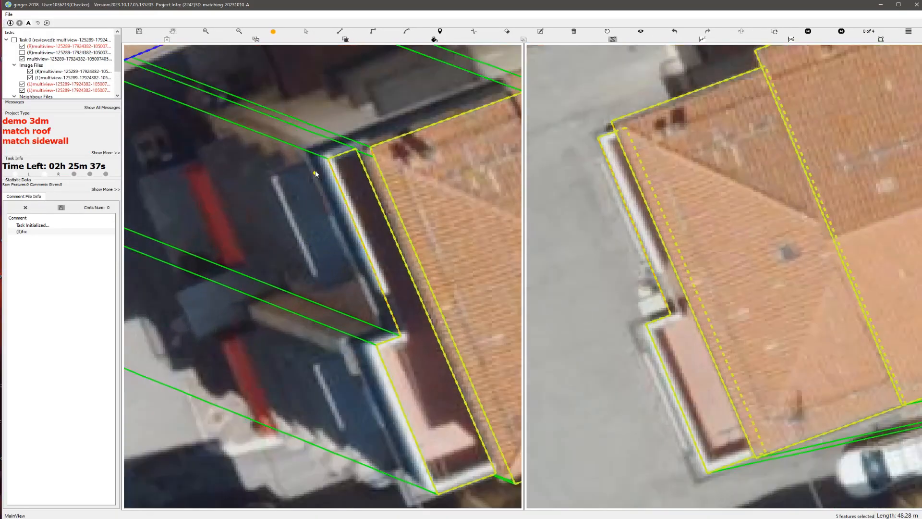
left_click(315, 170)
left_click(356, 269)
key("r")
left_click(321, 282)
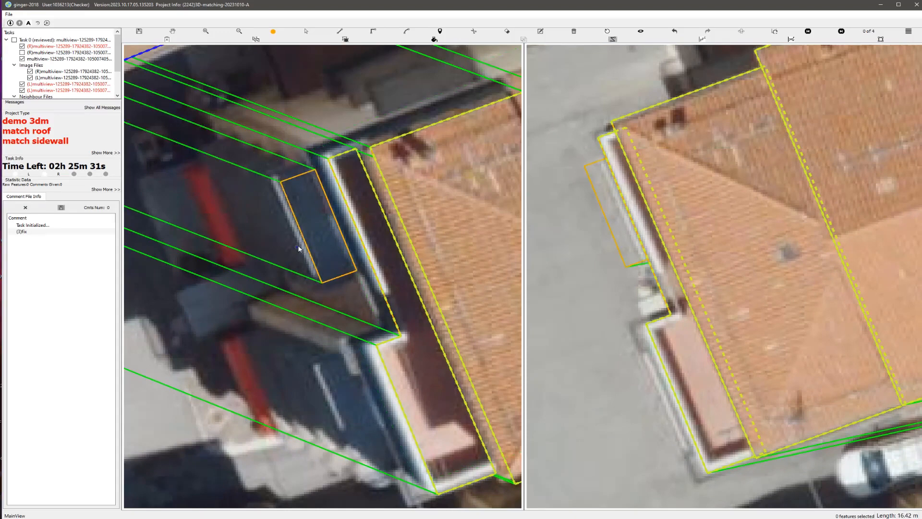
Step: Shift the new balcony polygon's match so that it lies along the house's end wall in the other image
scroll(327, 266, "down", 2)
scroll(322, 250, "up", 1)
key("Escape")
double_click(311, 247)
left_click_drag(311, 248, 306, 249)
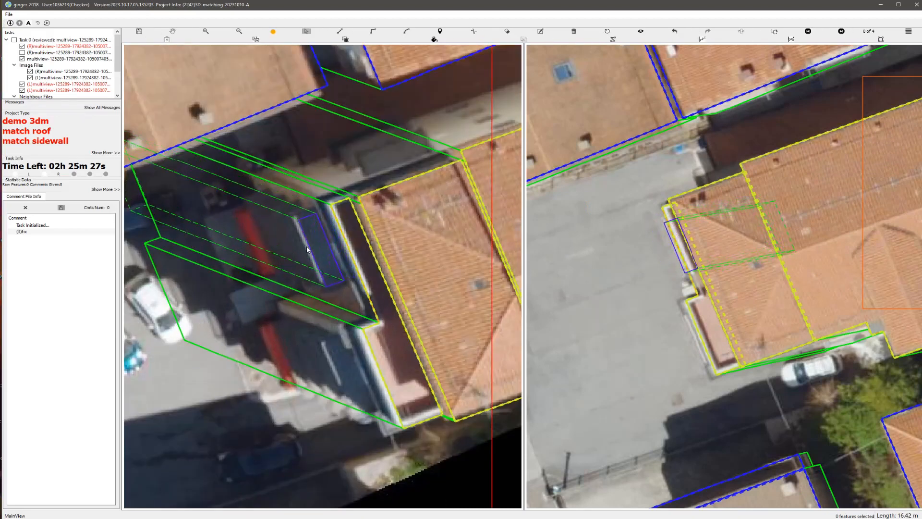
key("ctrl+s")
Step: Select the balcony polygon together with all roof parts of the house and group them as one building
scroll(317, 270, "down", 3)
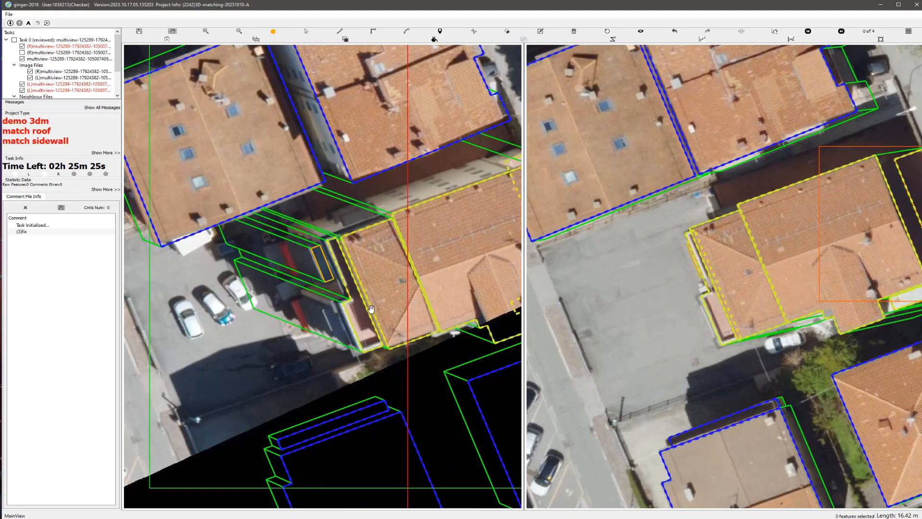
key("s")
left_click_drag(311, 216, 413, 333)
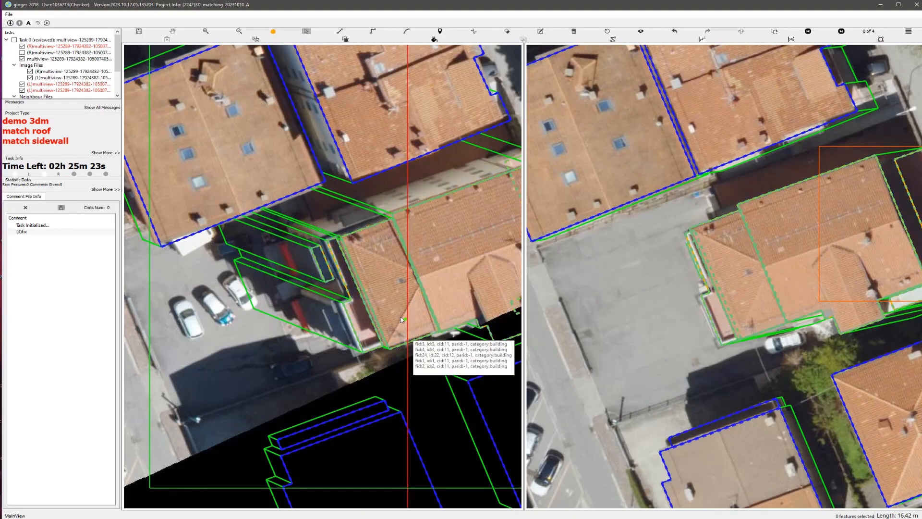
scroll(368, 280, "down", 1)
scroll(345, 240, "up", 5)
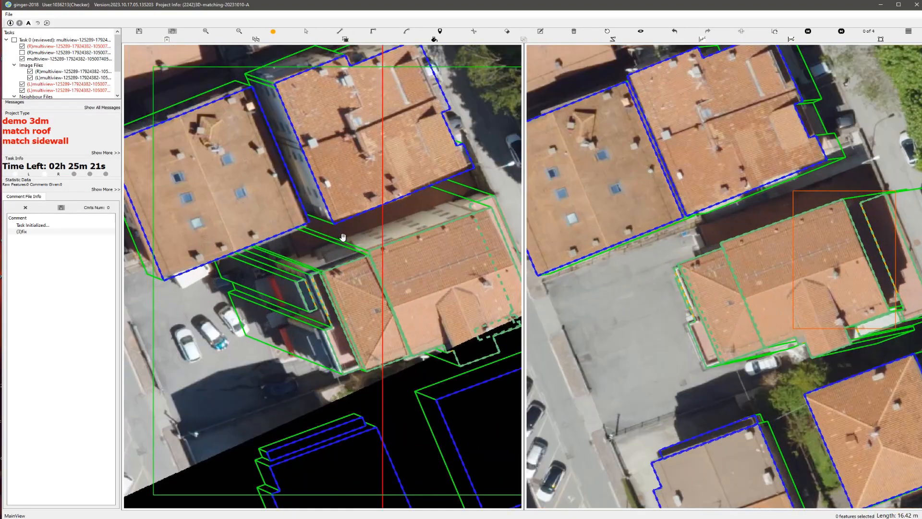
scroll(288, 266, "down", 4)
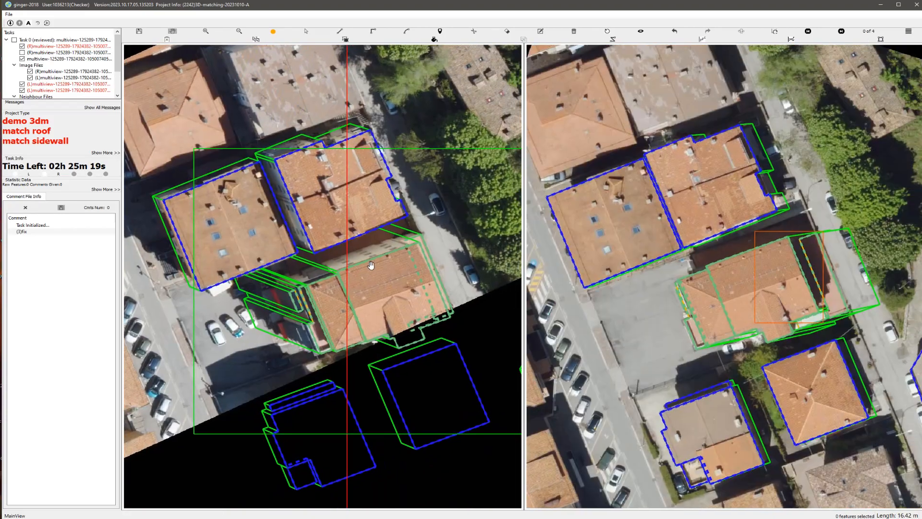
Step: Draw a stepped polygon about 63 m around over the shaded reddish strip between the house and the neighbouring building
scroll(374, 242, "up", 2)
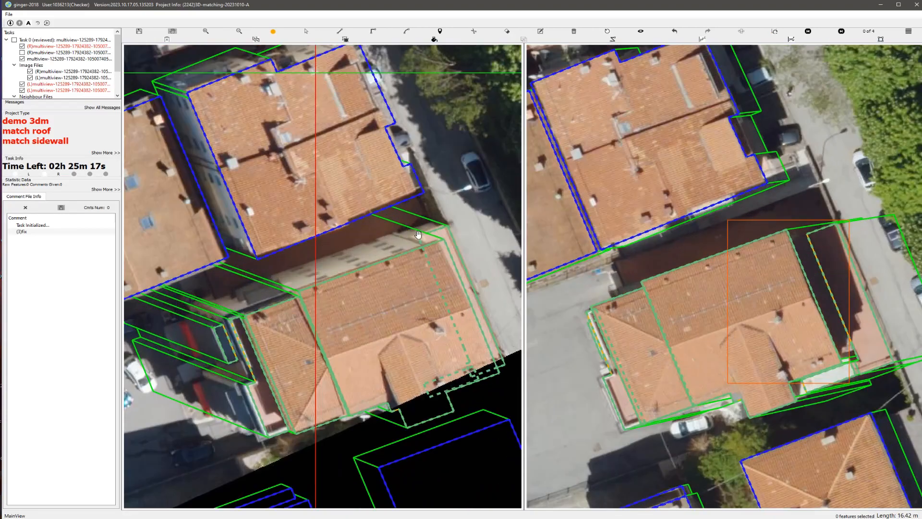
scroll(418, 234, "up", 1)
left_click(425, 212)
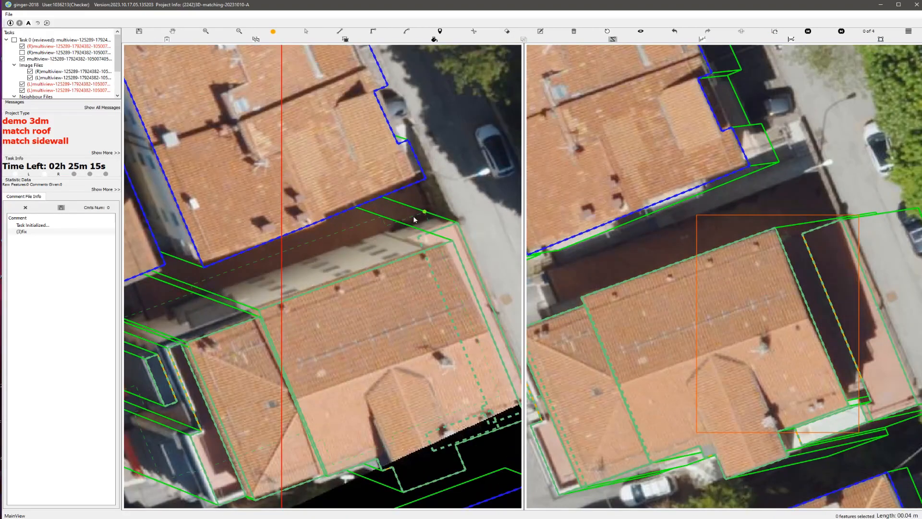
left_click(386, 226)
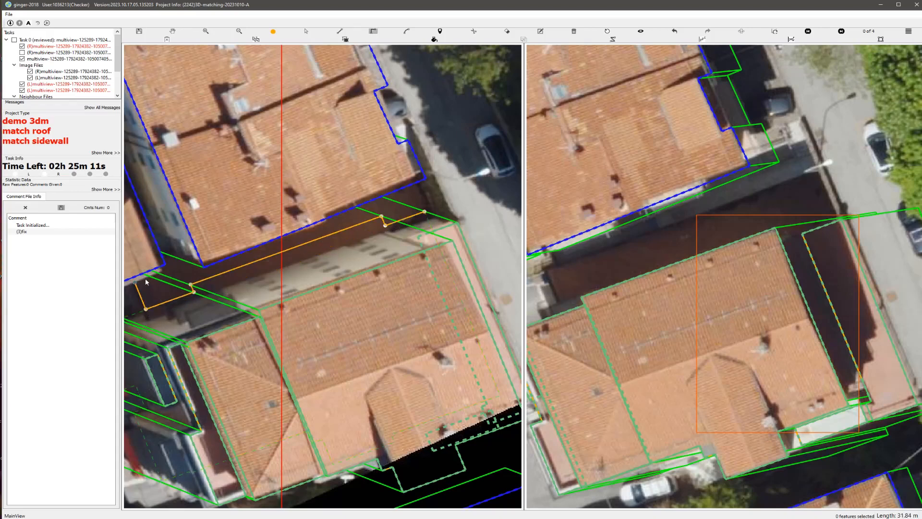
left_click(133, 278)
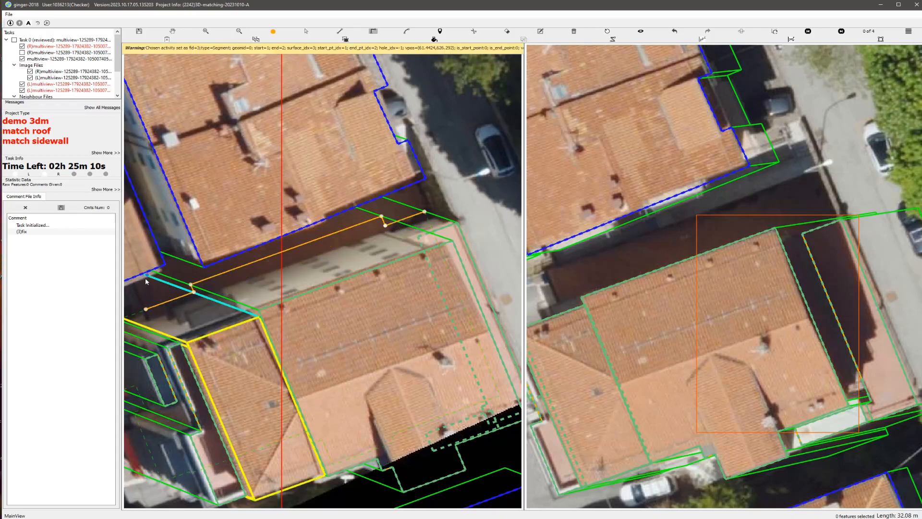
left_click(426, 213)
scroll(334, 304, "down", 2)
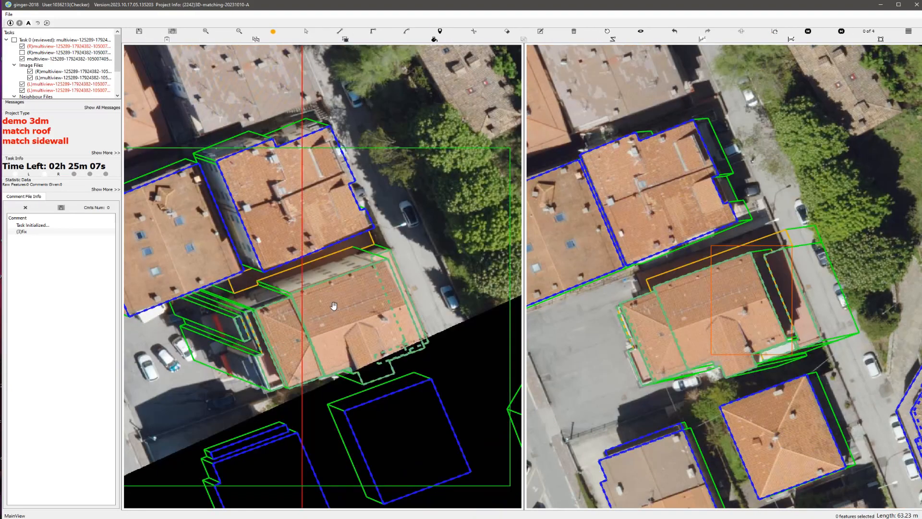
Step: Shift the strip polygon's match so that it lies over the same strip in the other image, and compare it with the outlines hidden
scroll(640, 258, "up", 1)
scroll(355, 250, "up", 1)
key("Escape")
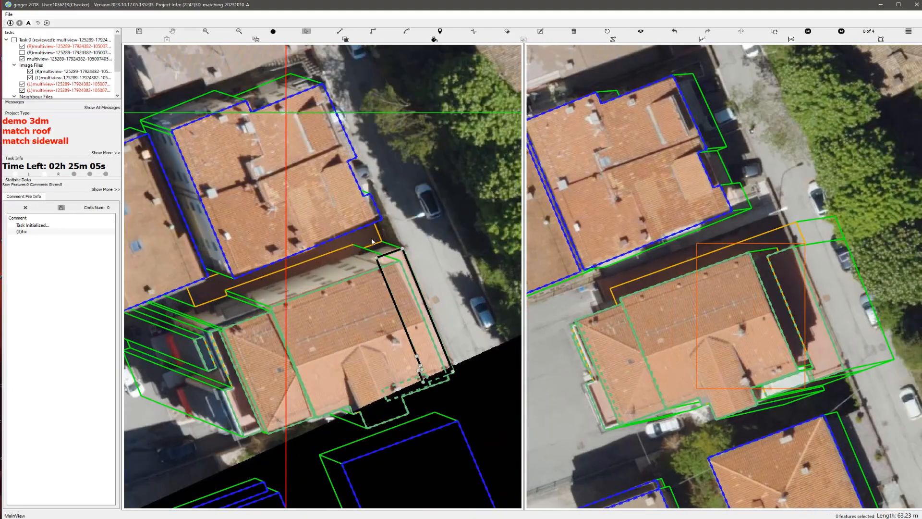
left_click(380, 235)
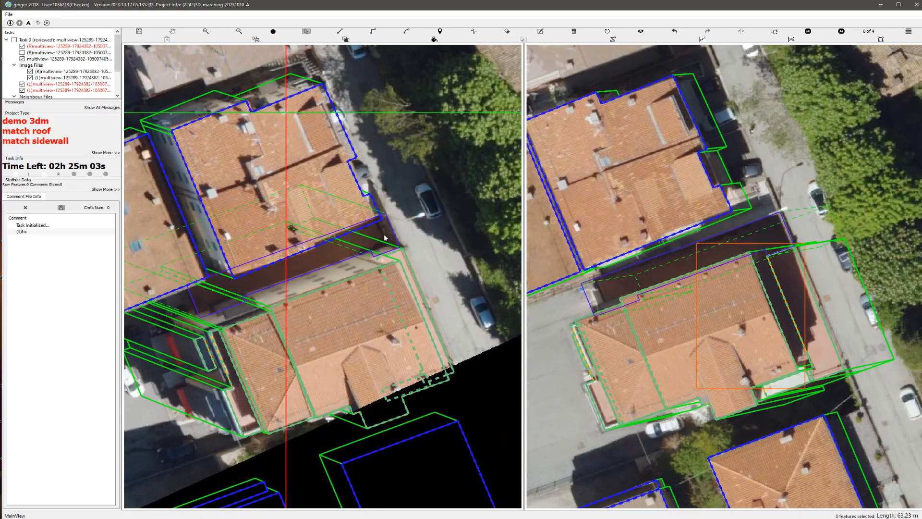
key("Escape")
key("space")
key("space")
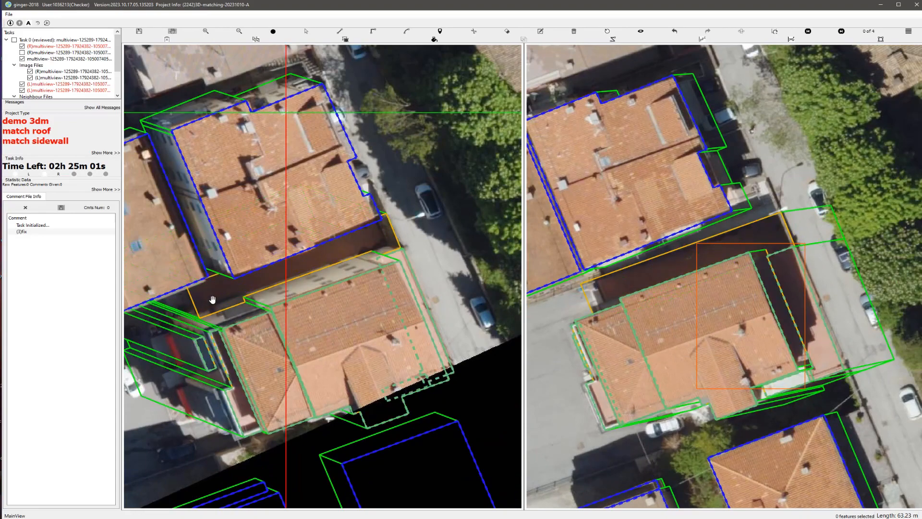
key("space")
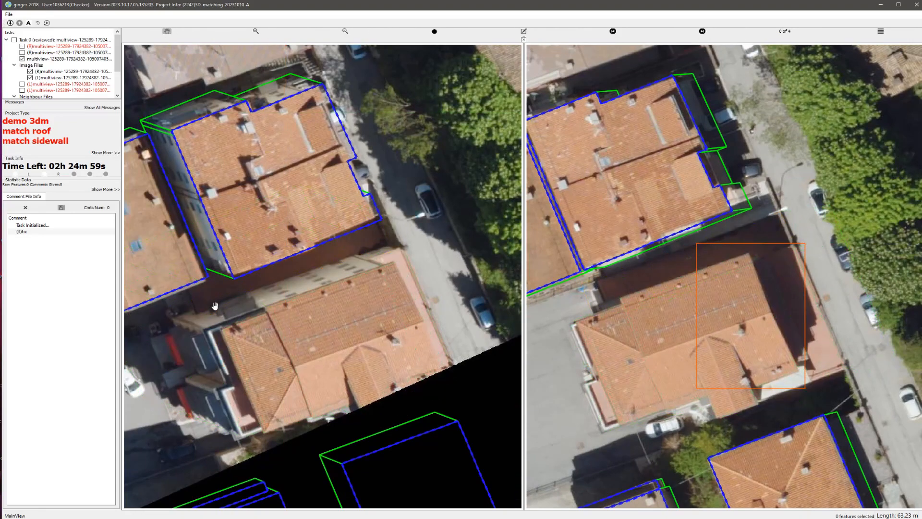
key("space")
Step: Select the strip polygon together with all roof parts of the house and group them as one building
scroll(211, 308, "up", 2)
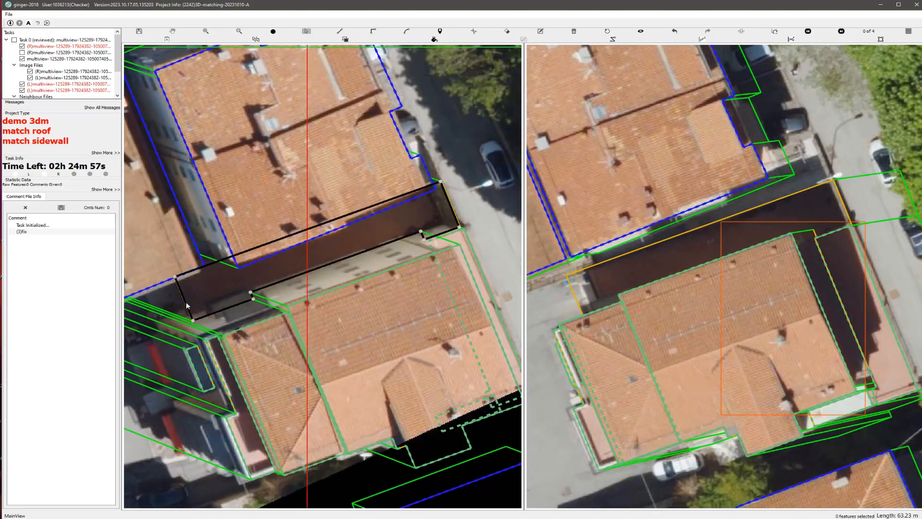
scroll(196, 301, "down", 2)
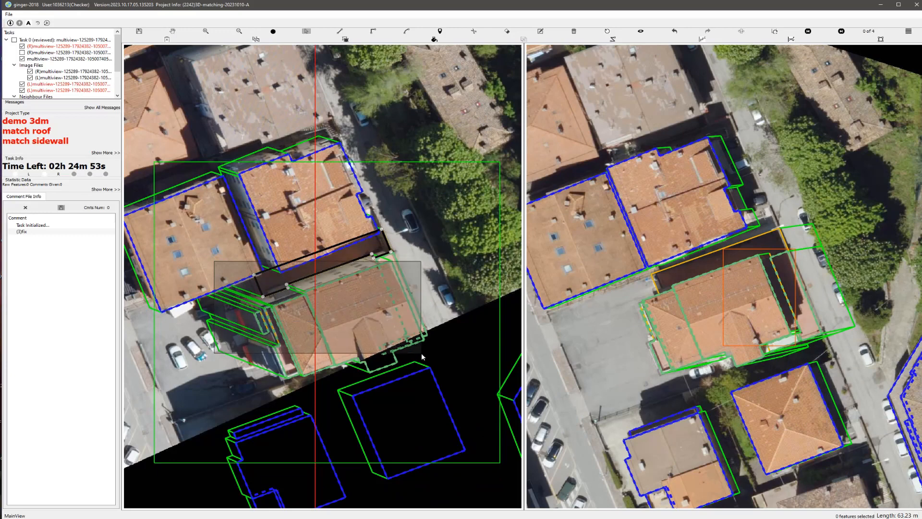
left_click_drag(422, 357, 423, 357)
key("g")
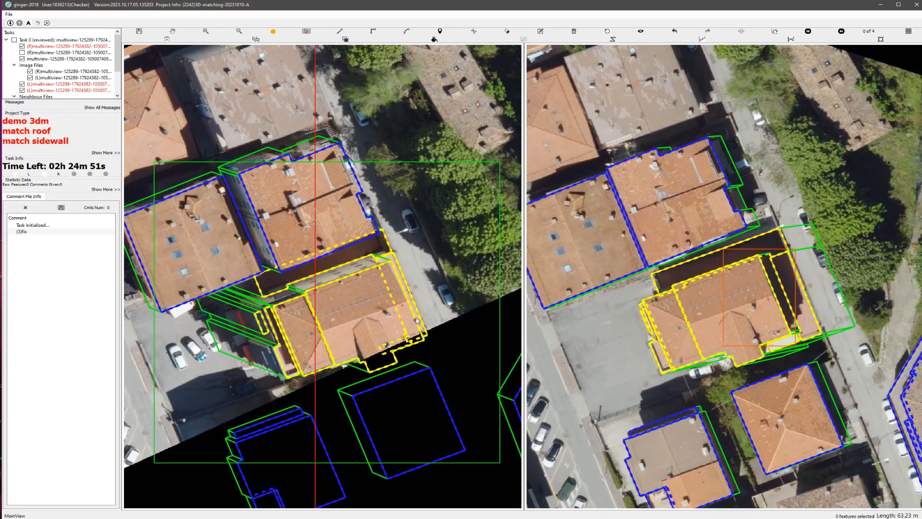
key("Escape")
Step: Inspect the regrouped house in a rotated 3D view, reset it, and check the sidewall lines over the parking lot
left_click_drag(350, 325, 332, 257)
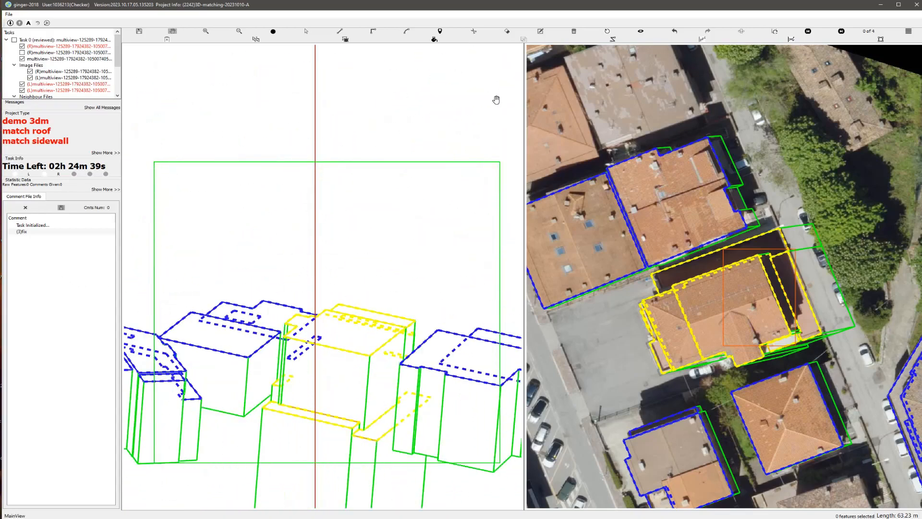
left_click(608, 32)
scroll(389, 174, "up", 5)
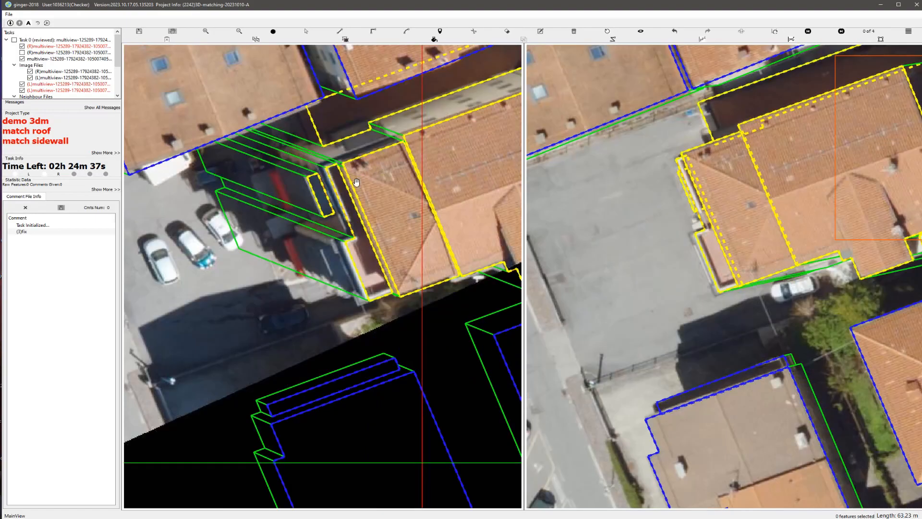
scroll(301, 267, "up", 2)
key("Escape")
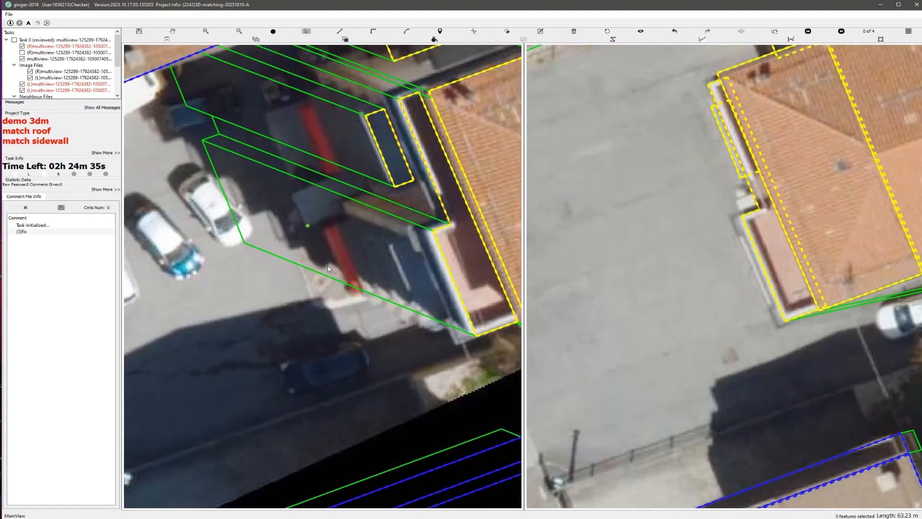
scroll(325, 257, "down", 2)
scroll(325, 253, "down", 2)
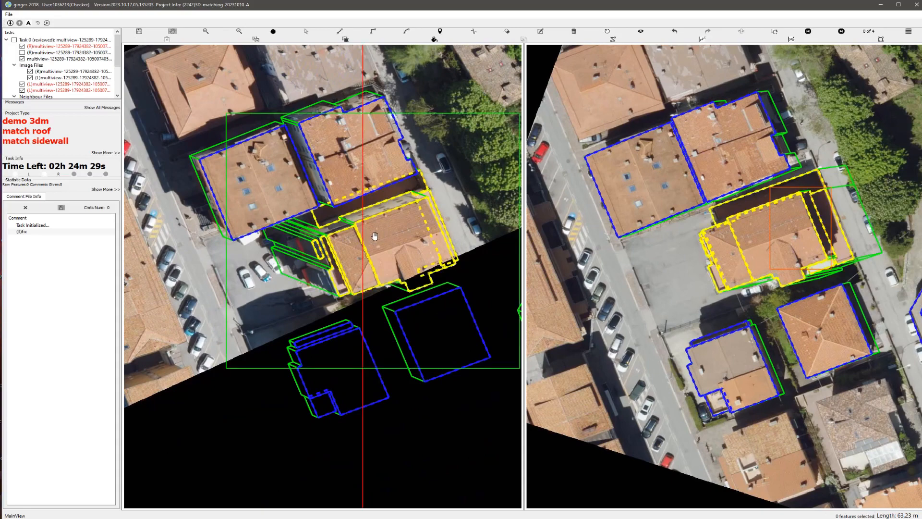
scroll(375, 236, "up", 2)
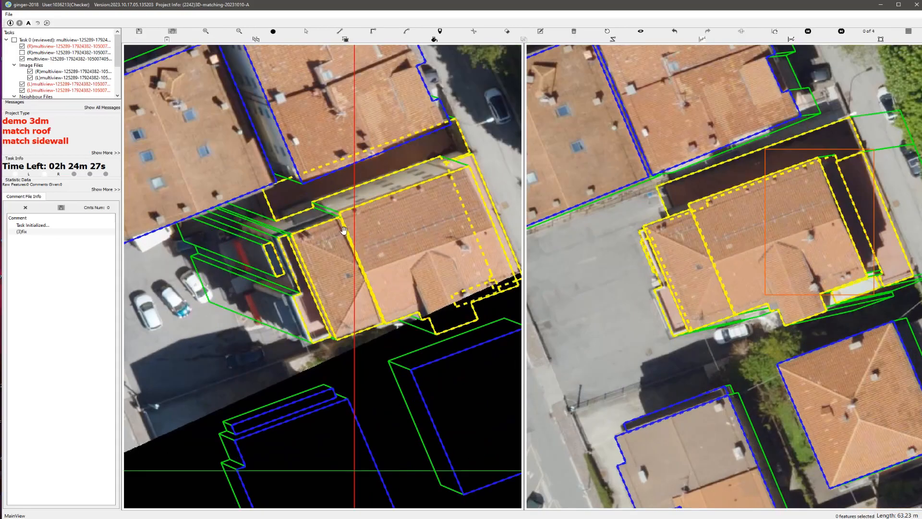
Step: Select all parts of the house and shorten their sidewalls by shifting the base lines closer to the building
key("s")
left_click_drag(256, 206, 585, 375)
key("m")
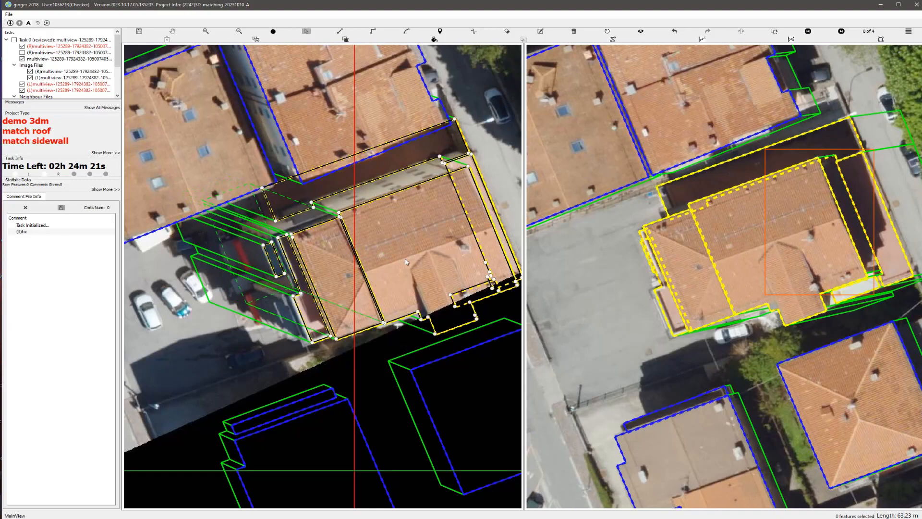
left_click(405, 259)
scroll(383, 261, "down", 2)
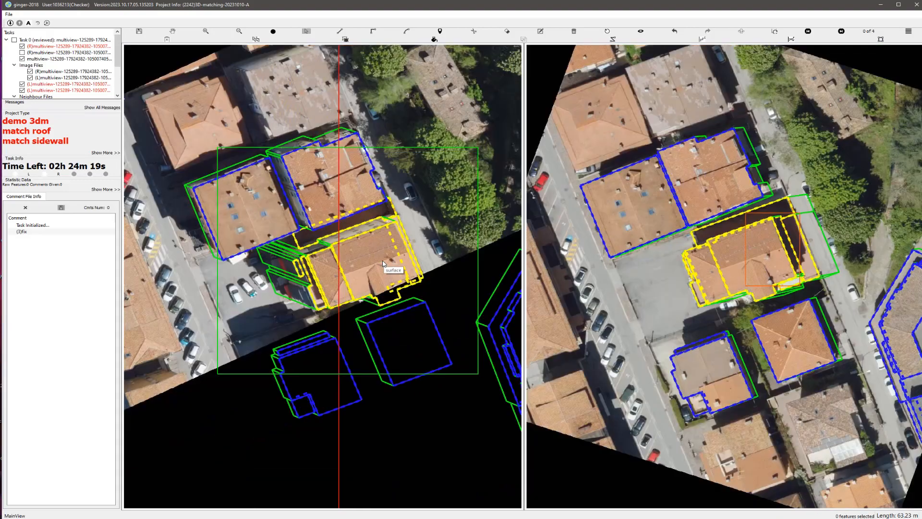
key("h")
Step: Examine the house in 3D, reset the view, and check the wall bases on the street and parking-lot sides
scroll(374, 253, "up", 3)
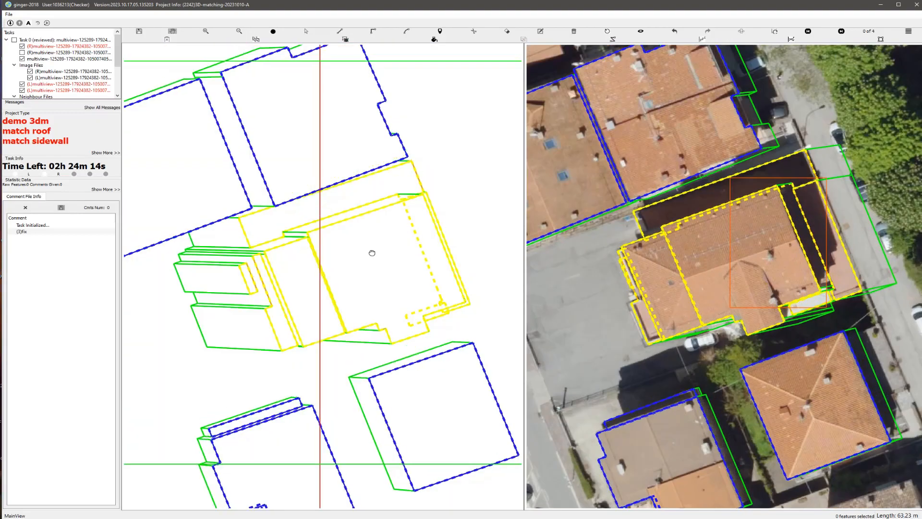
middle_click_drag(372, 253, 211, 253)
left_click(607, 31)
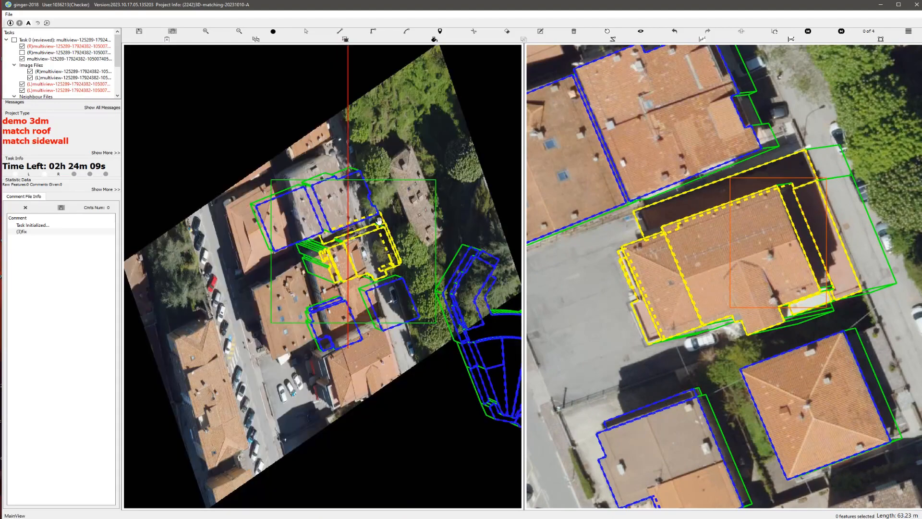
left_click_drag(356, 261, 336, 270)
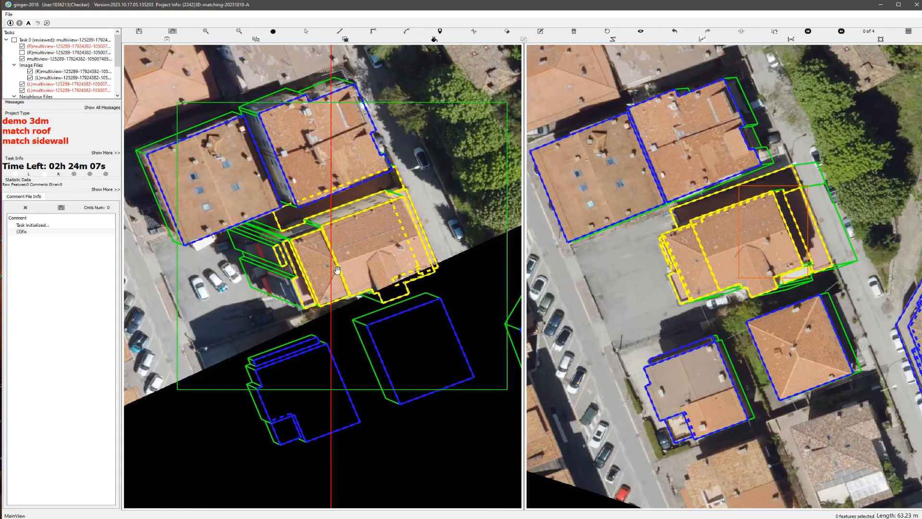
scroll(444, 275, "up", 2)
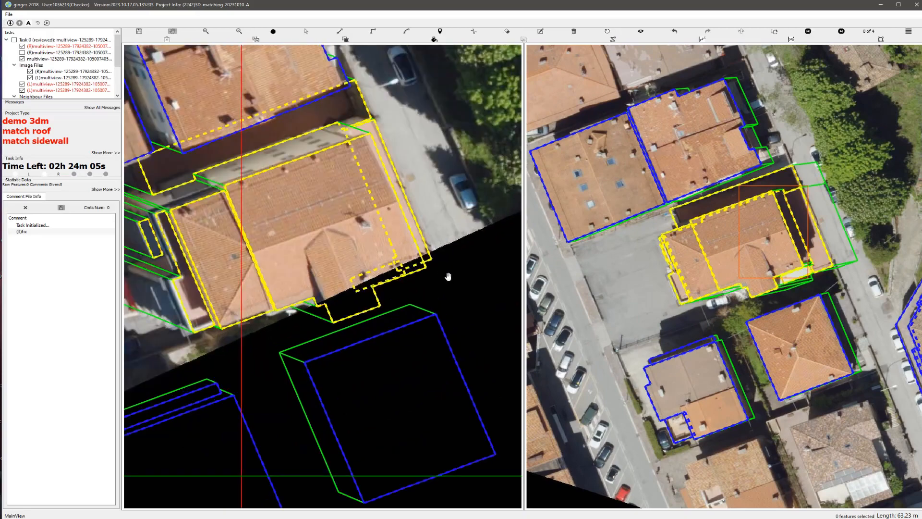
scroll(447, 250, "up", 3)
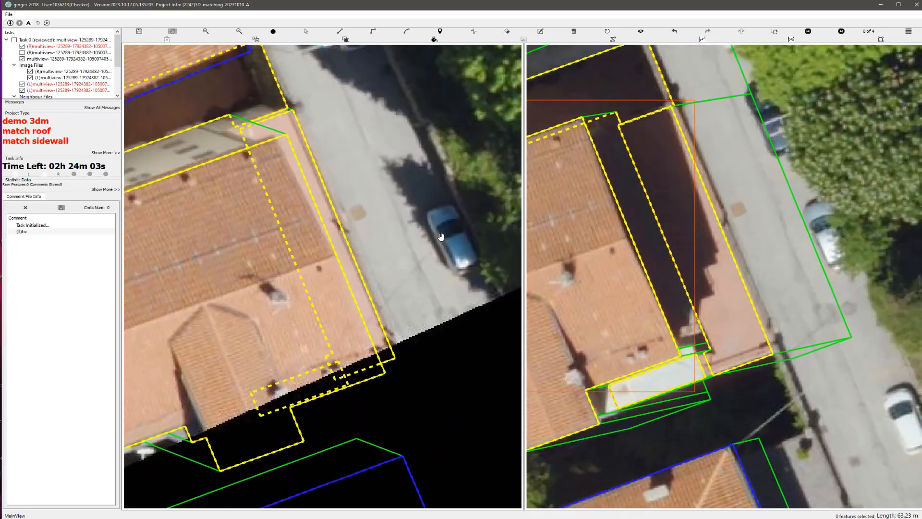
scroll(440, 237, "down", 3)
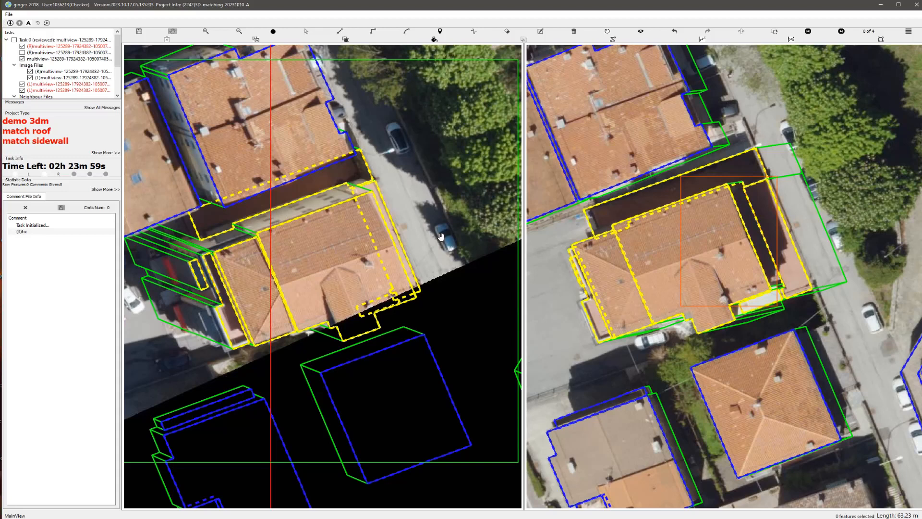
scroll(433, 233, "up", 1)
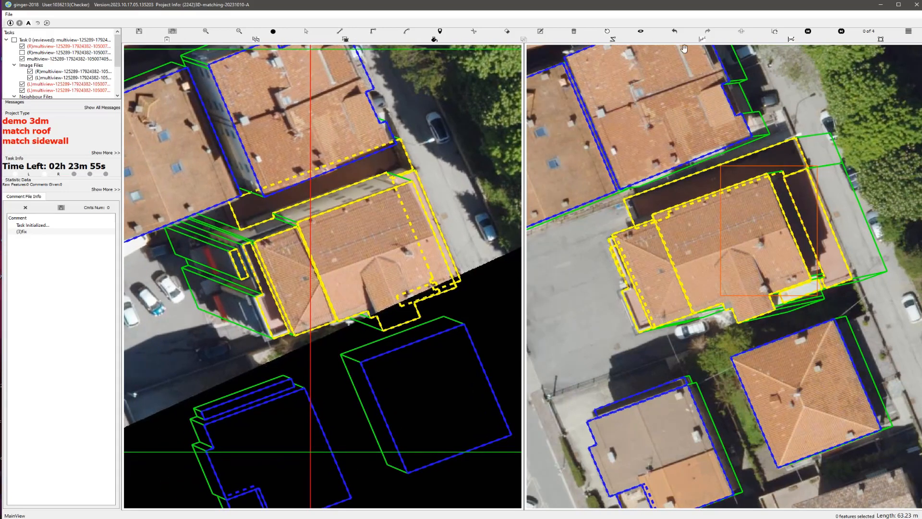
left_click(606, 32)
scroll(328, 263, "up", 3)
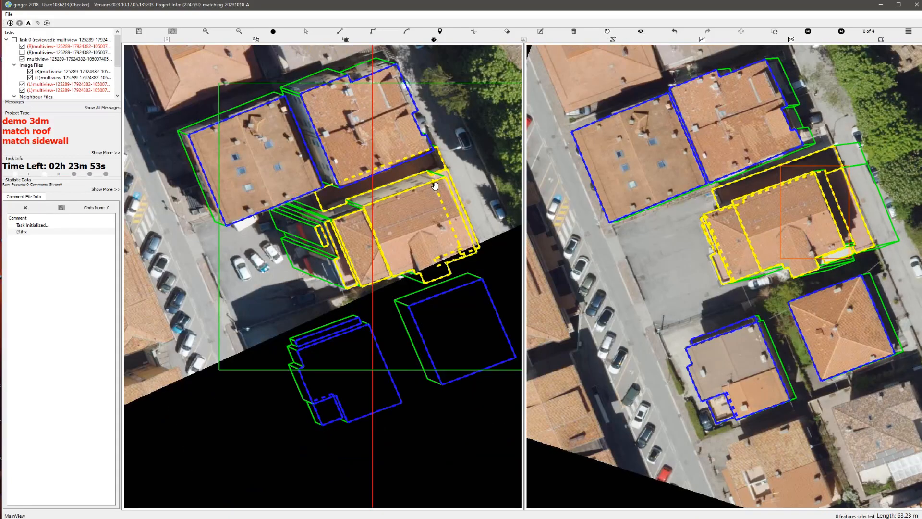
scroll(328, 259, "up", 3)
scroll(337, 260, "down", 4)
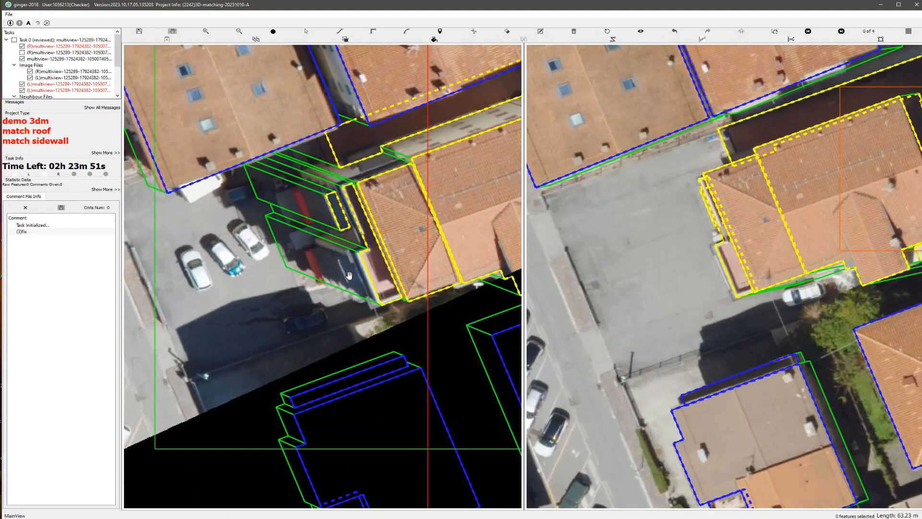
Step: Reselect all parts of the house and pull the sidewall base lines further in from the parking lot
key("s")
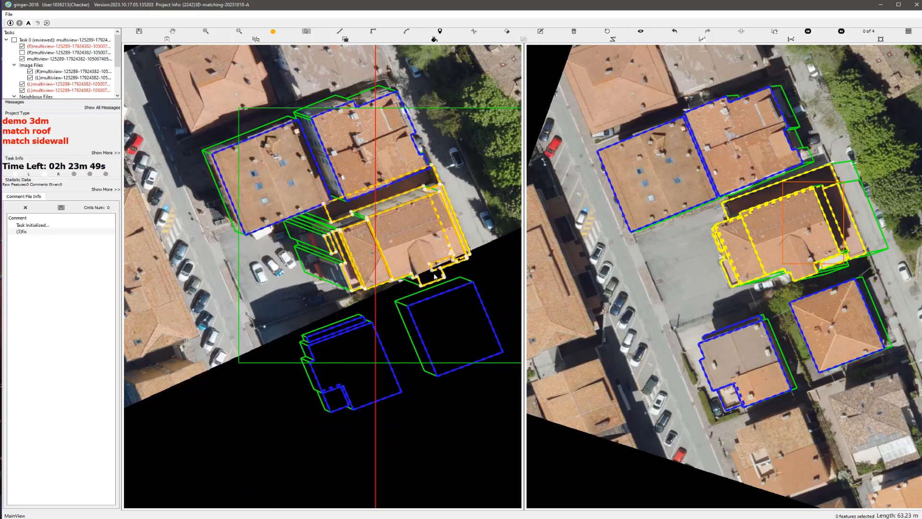
scroll(366, 257, "up", 2)
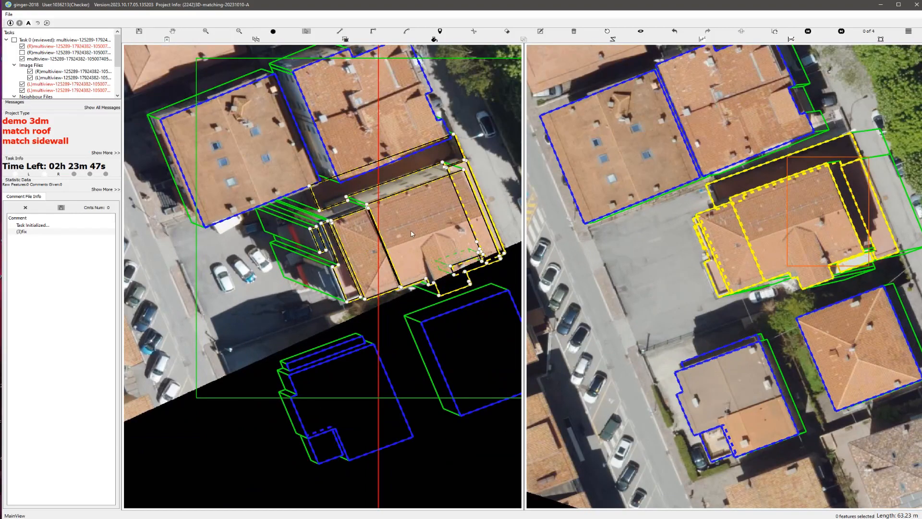
key("ctrl+z")
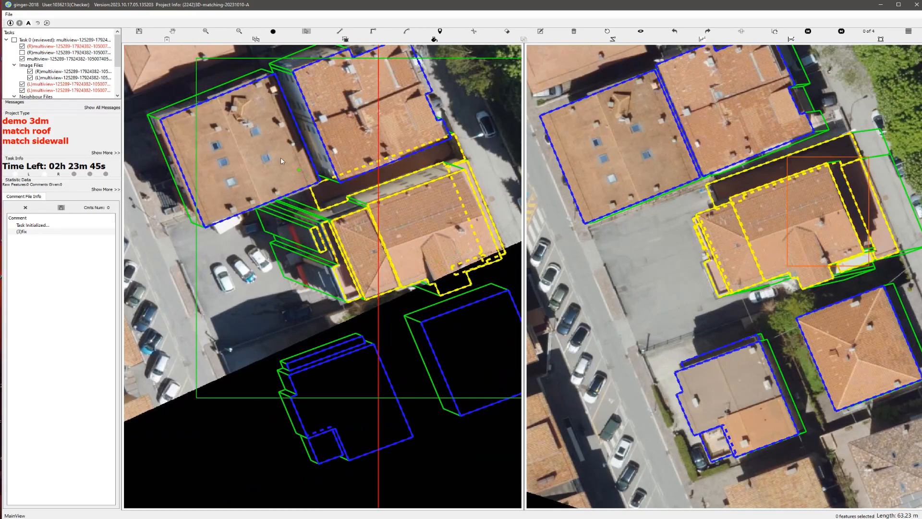
left_click_drag(278, 157, 515, 306)
scroll(341, 230, "up", 1)
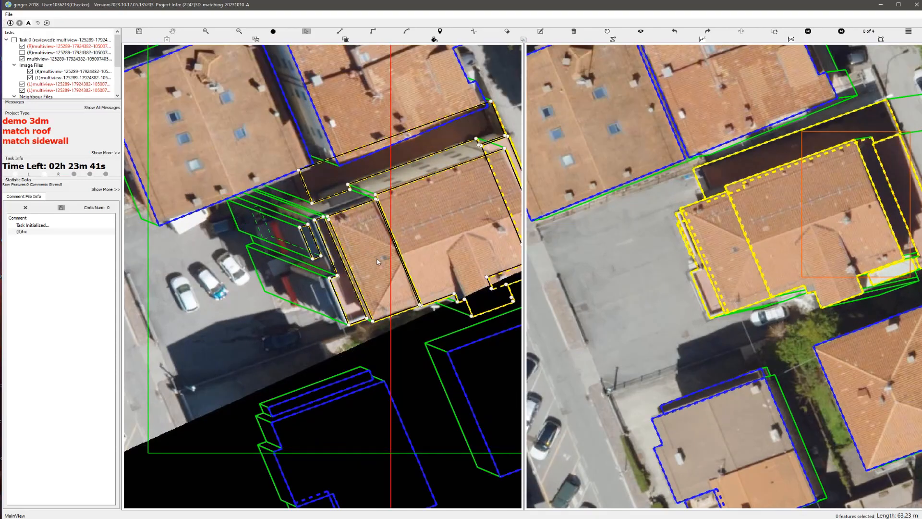
key("h")
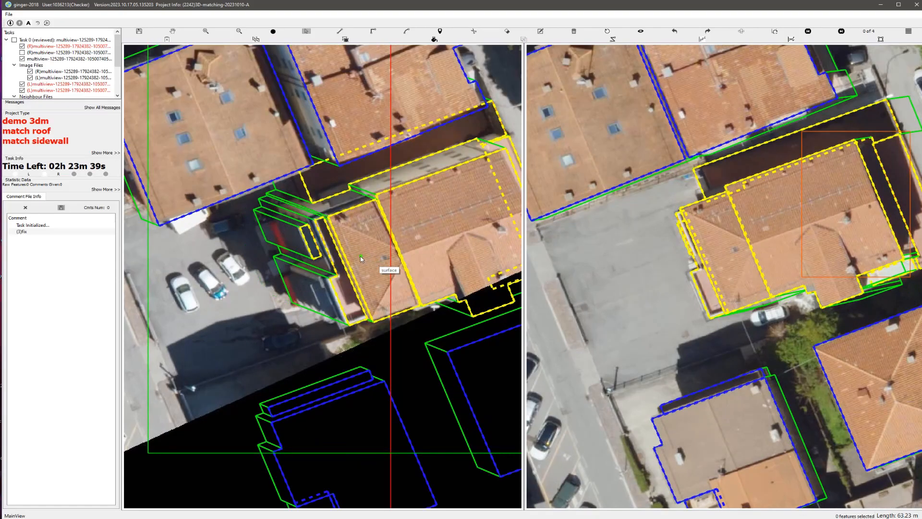
scroll(360, 256, "down", 3)
scroll(364, 248, "up", 2)
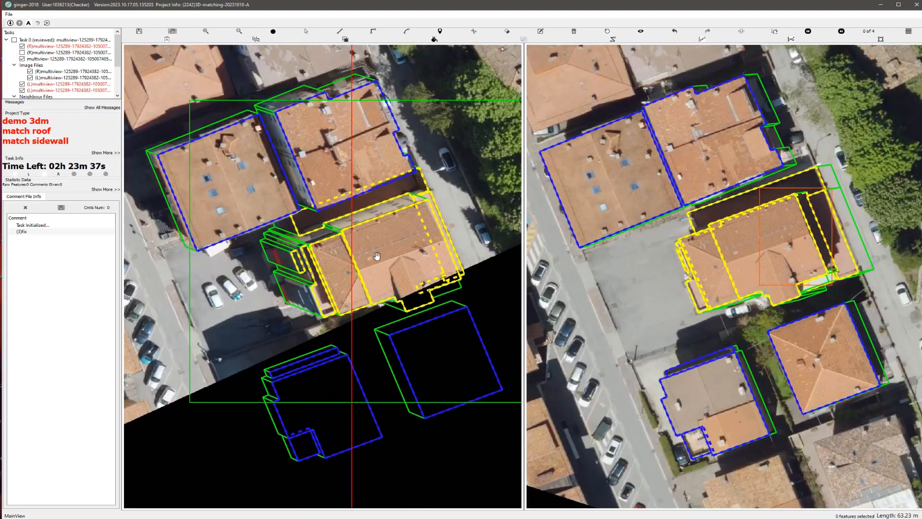
Step: Select all parts of the house and fine-tune their sidewall bases against the imagery
key("space")
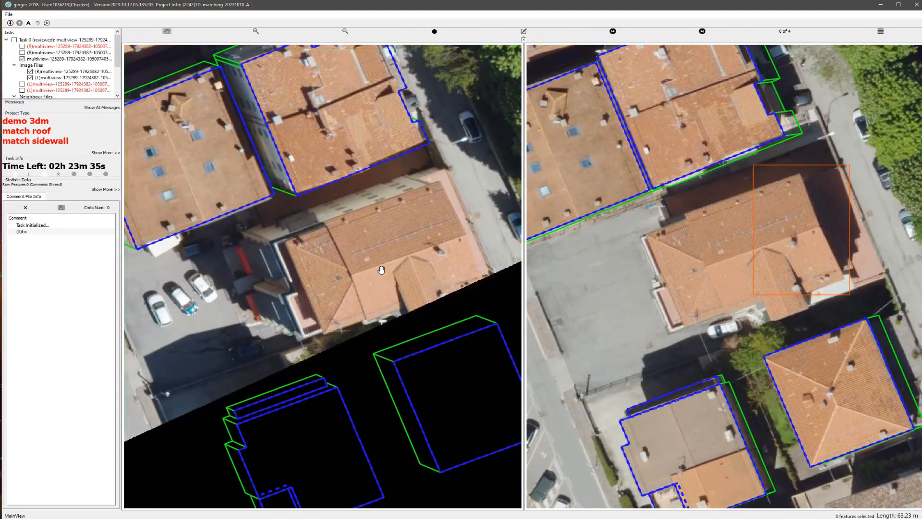
key("space")
key("s")
left_click_drag(213, 166, 509, 370)
scroll(252, 248, "up", 2)
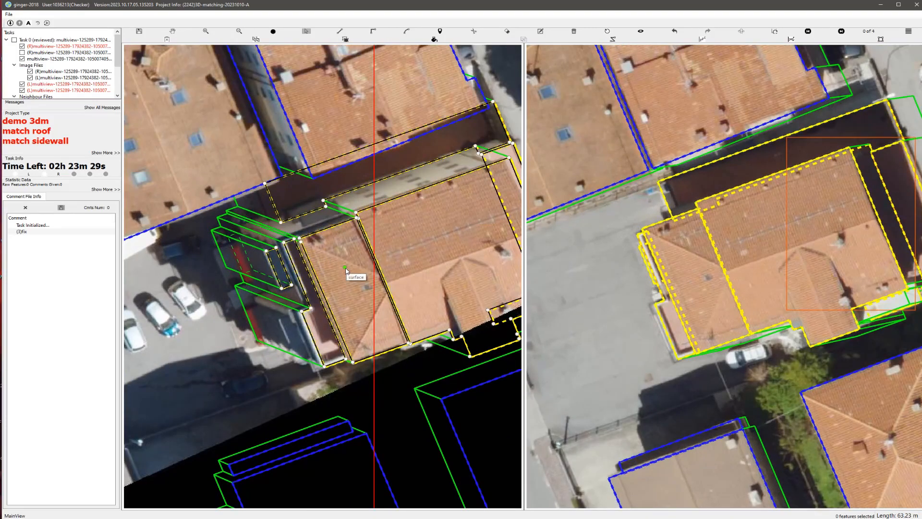
key("b")
scroll(337, 270, "down", 4)
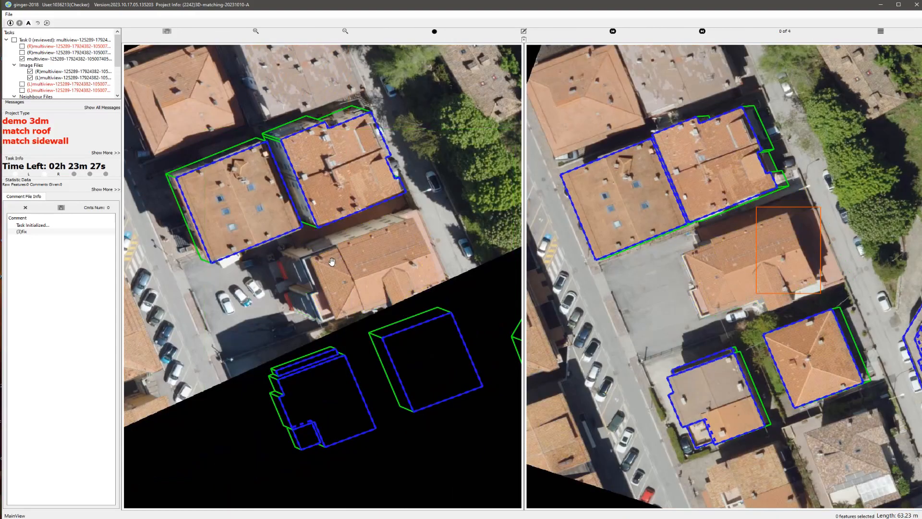
Step: Examine the adjusted house in a rotated 3D view, return to the stereo images, and check its walls
key("Escape")
scroll(380, 270, "up", 2)
middle_click_drag(385, 261, 450, 223)
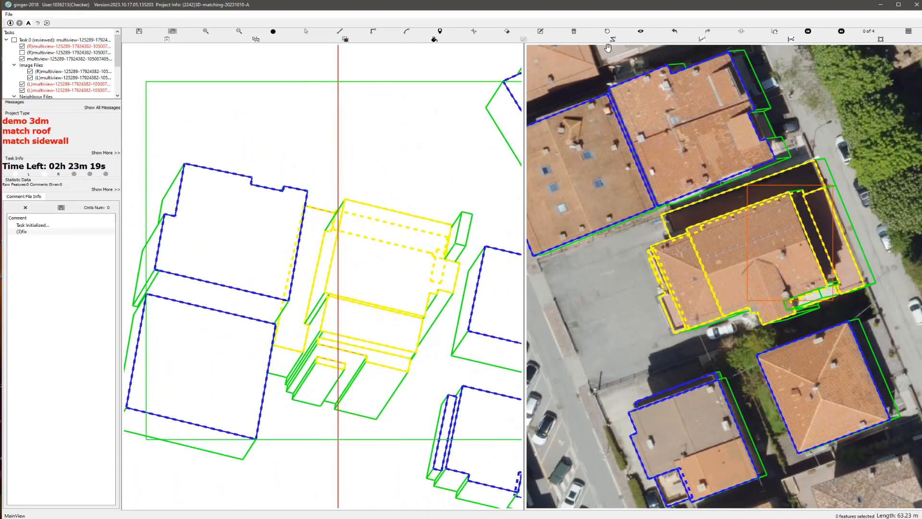
scroll(407, 239, "up", 5)
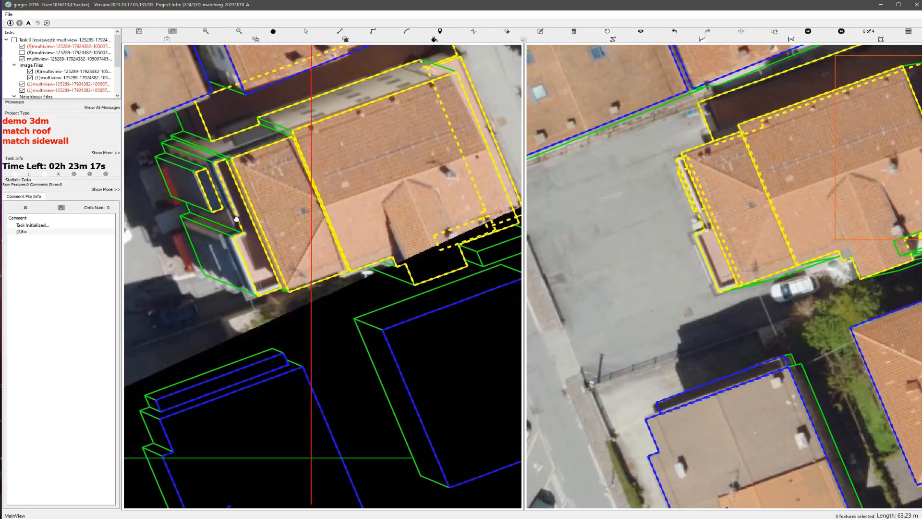
scroll(396, 236, "down", 5)
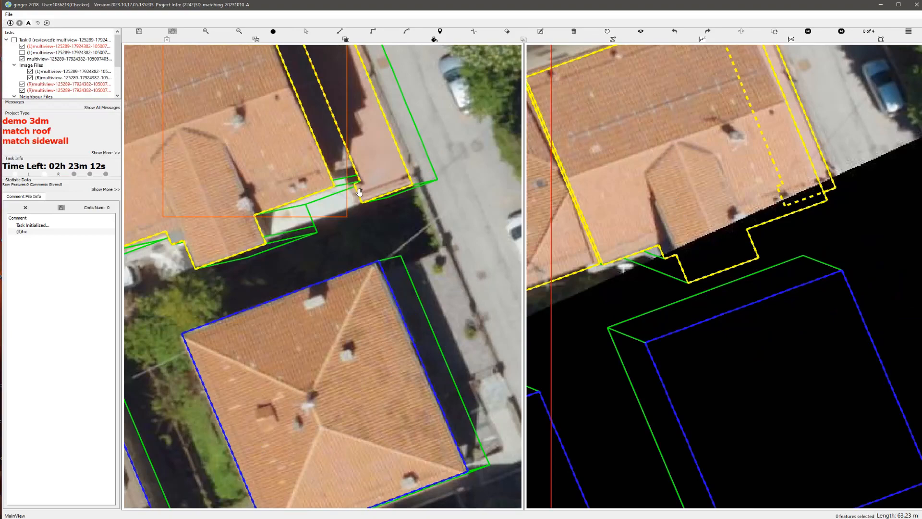
Step: Swap the stereo images and outline the white terrace beside the house's projecting roof wing as a missing part
left_click_drag(288, 244, 321, 262)
scroll(338, 253, "up", 2)
key("space")
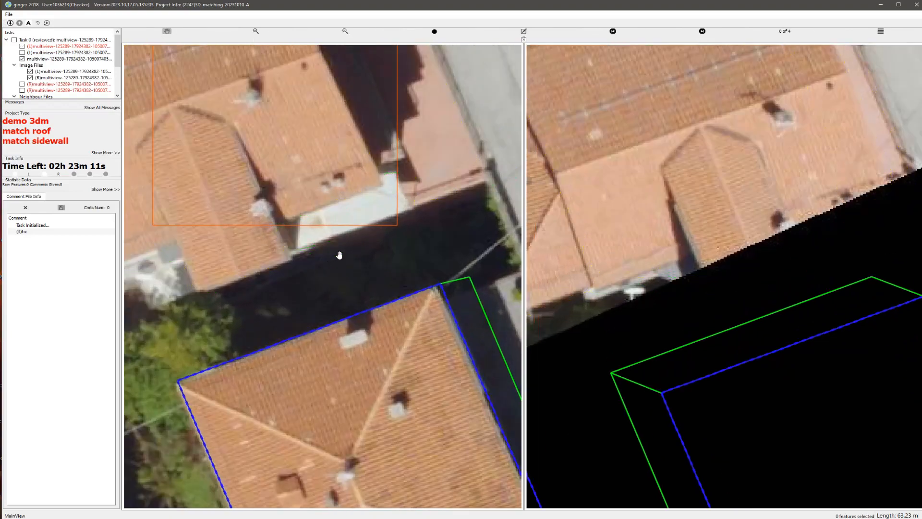
scroll(329, 246, "up", 2)
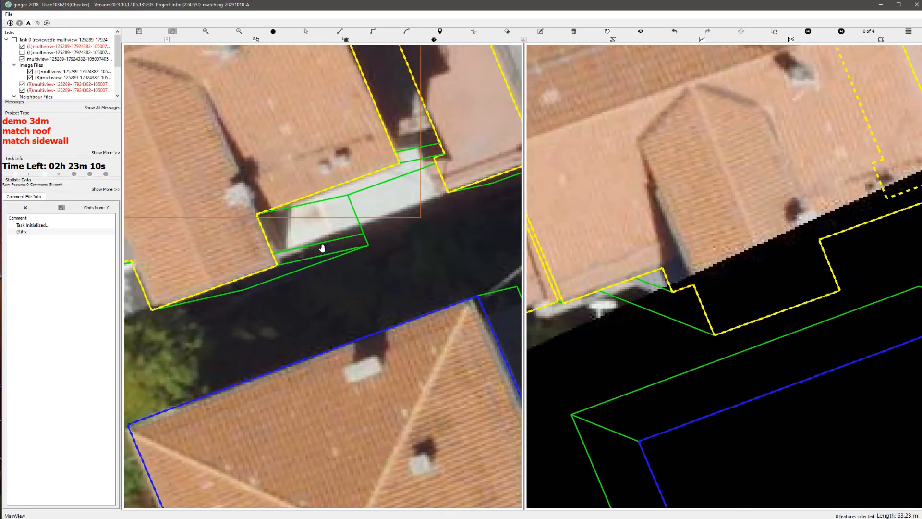
left_click(286, 249)
left_click(337, 187)
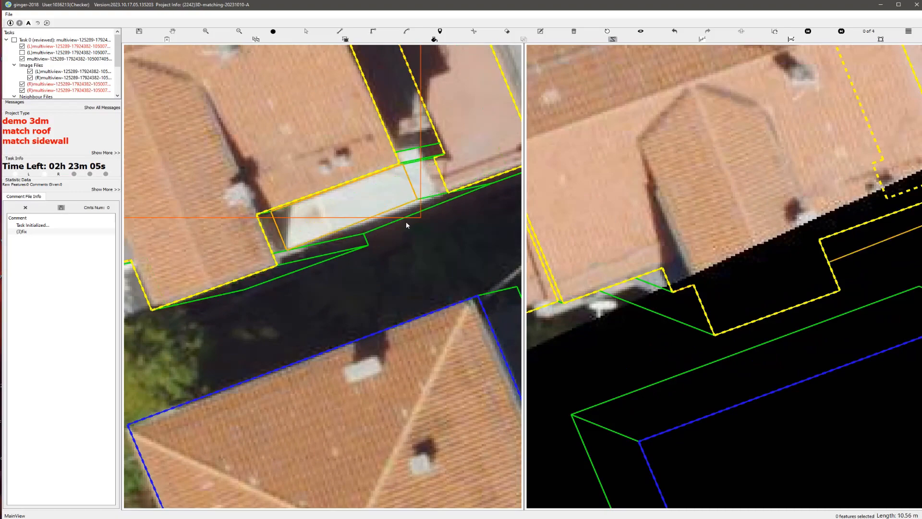
Step: Select all parts of the house including the terrace and check them in a rotated 3D view
scroll(404, 220, "down", 4)
key("s")
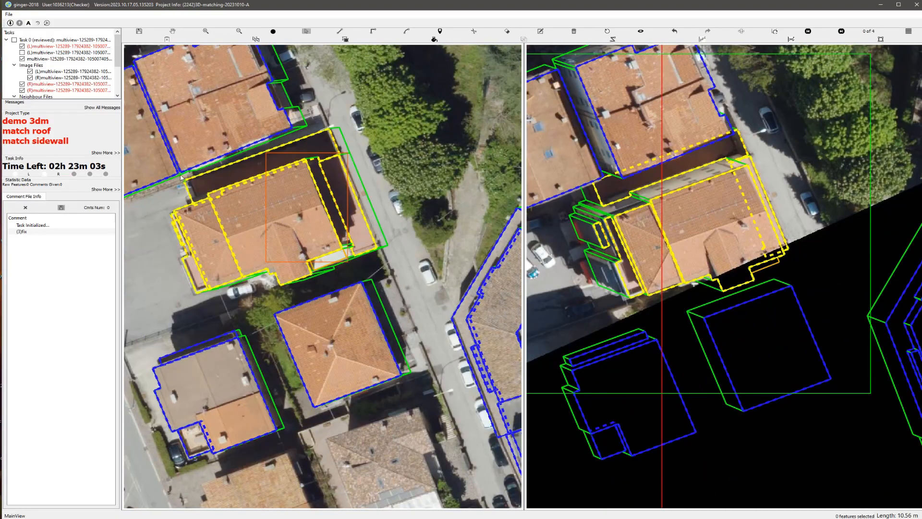
left_click_drag(170, 162, 368, 294)
key("space")
middle_click_drag(279, 239, 445, 199)
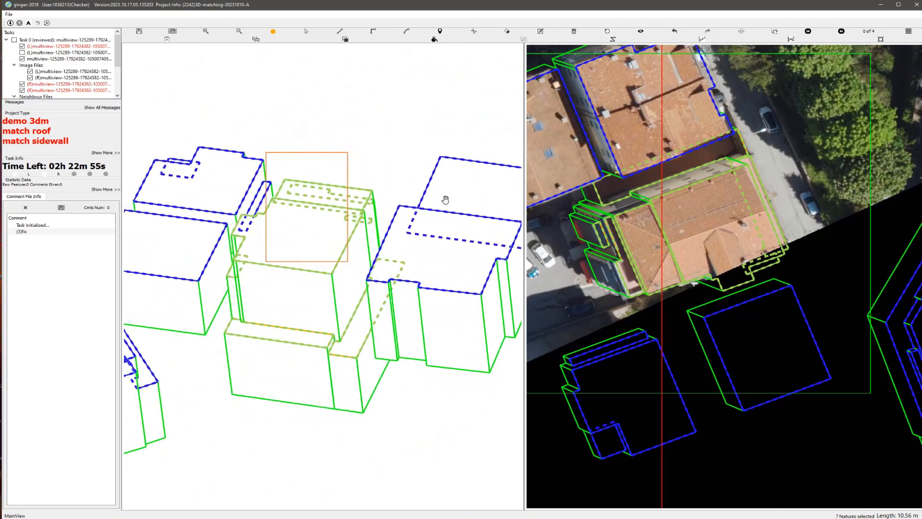
Step: Reset the 3D view and submit the task
left_click(608, 32)
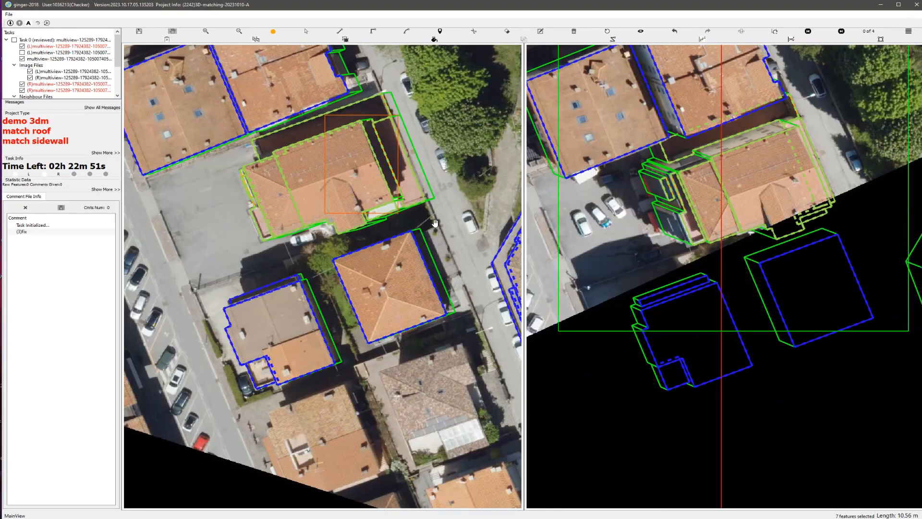
key("ctrl+s")
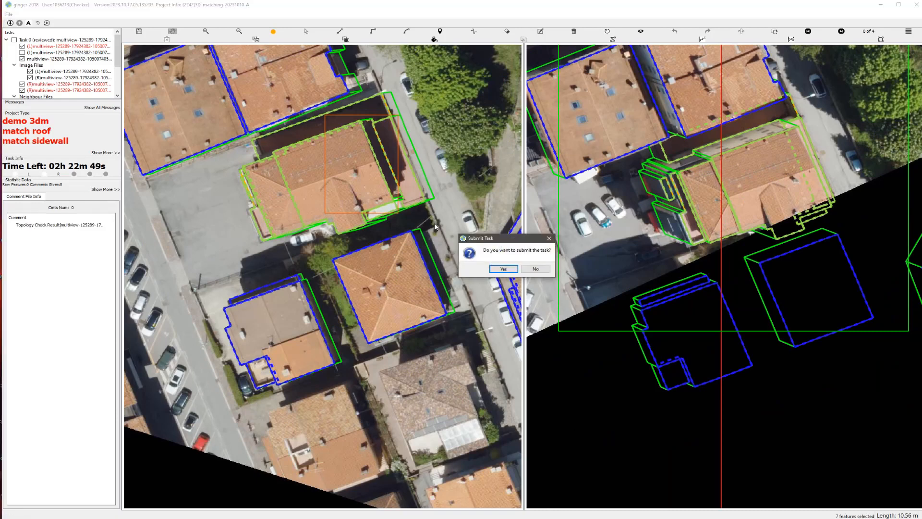
key("Return")
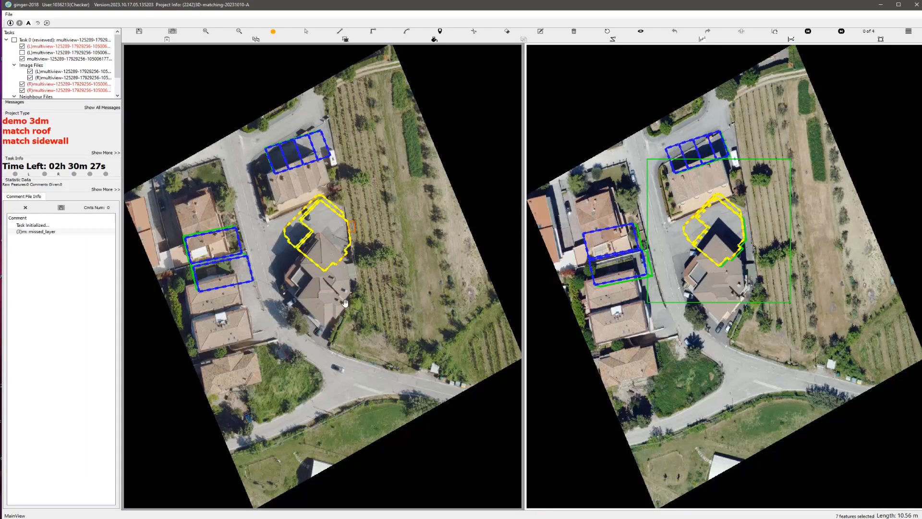
Step: Examine the highlighted building of the new task against the imagery and in a rotated 3D view
scroll(323, 287, "up", 3)
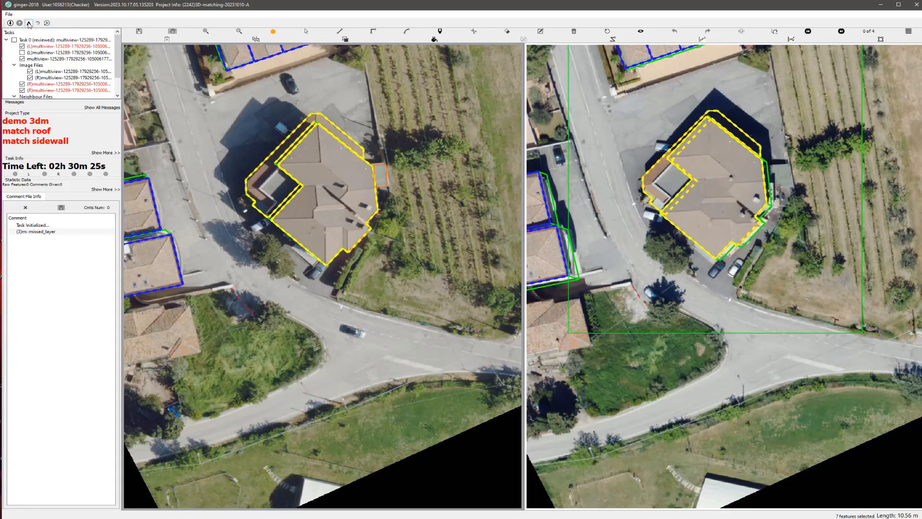
scroll(325, 271, "up", 3)
left_click_drag(341, 163, 356, 296)
key("space")
key("space")
scroll(398, 290, "down", 3)
middle_click_drag(361, 289, 422, 232)
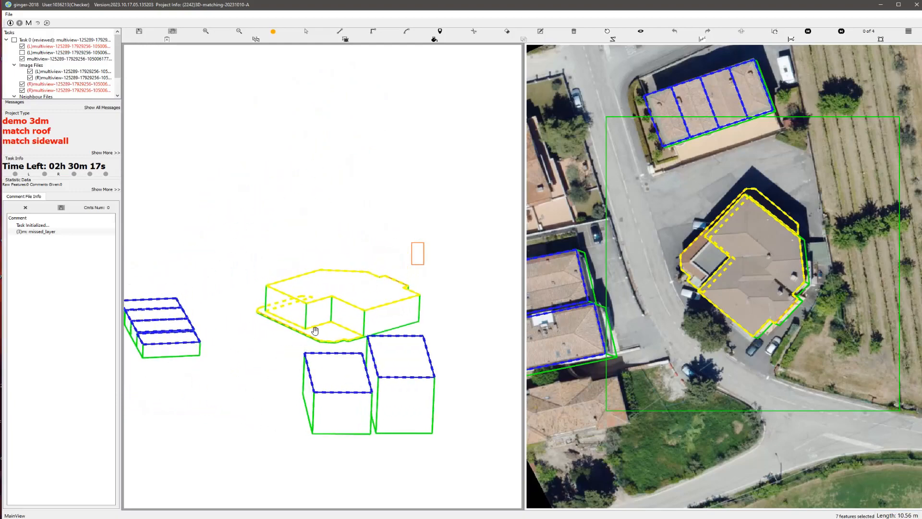
Step: Raise the building's lower roof layer well above the ground in the 3D view and reset the view
scroll(318, 330, "up", 3)
scroll(336, 335, "up", 3)
left_click(313, 333)
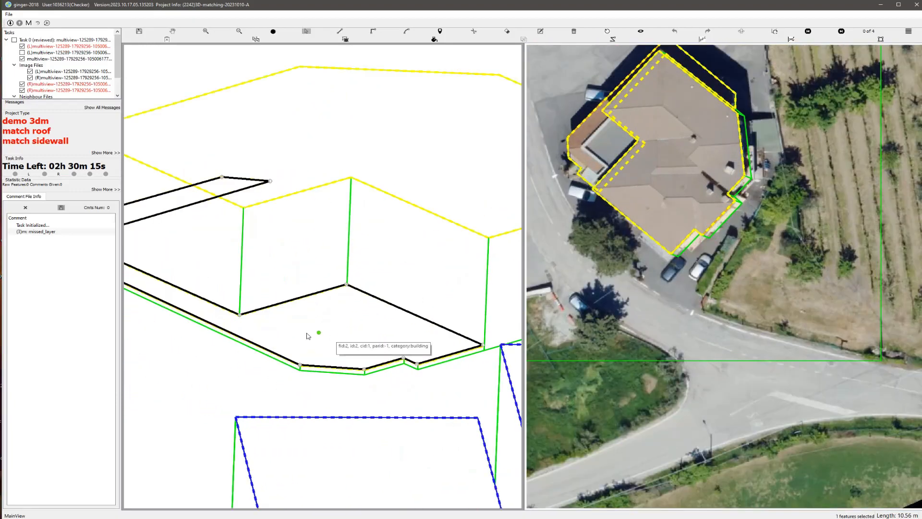
scroll(307, 333, "up", 11)
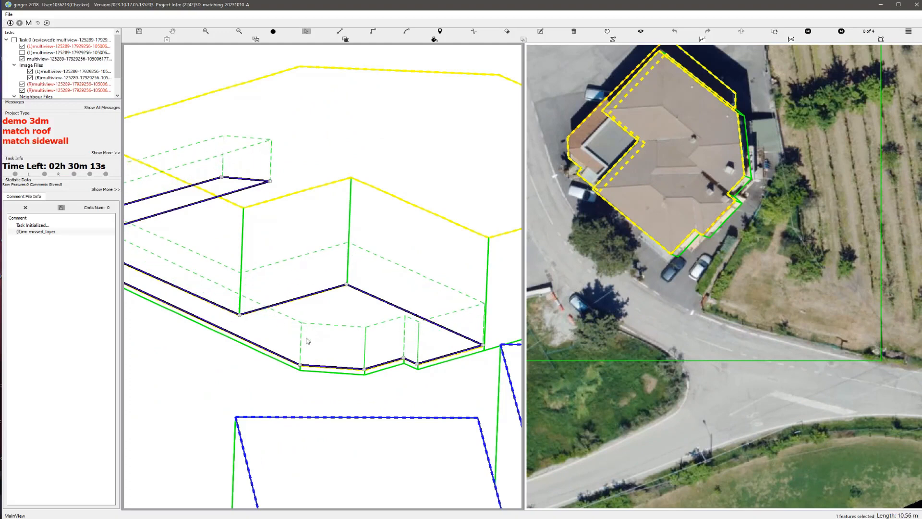
left_click(306, 342)
scroll(332, 320, "down", 3)
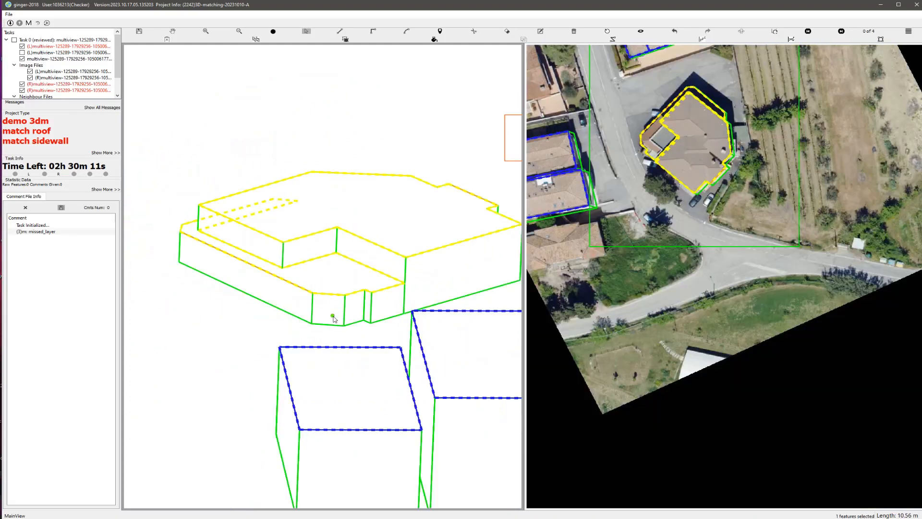
key("Escape")
left_click(608, 33)
Step: Adjust the corner vertices of the lower roof layer to follow the tiled roof edge beside the road
scroll(338, 222, "up", 2)
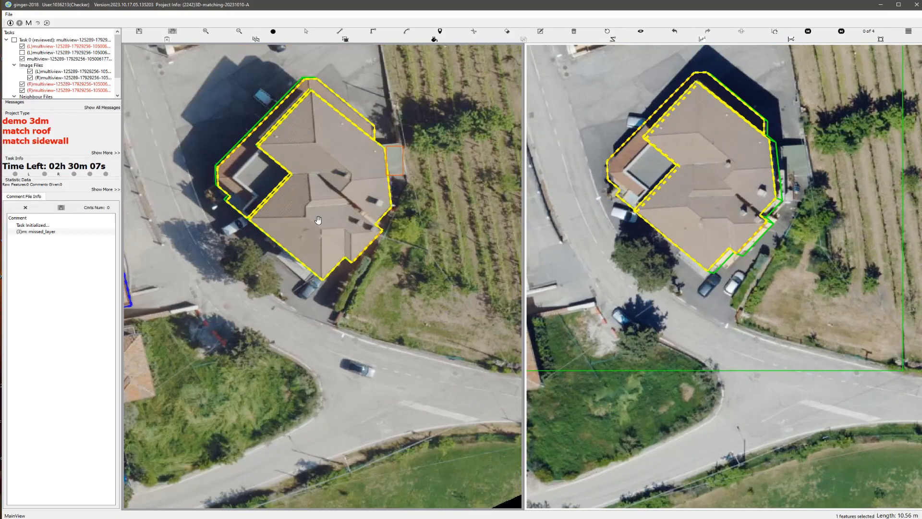
scroll(318, 220, "up", 1)
scroll(279, 233, "up", 3)
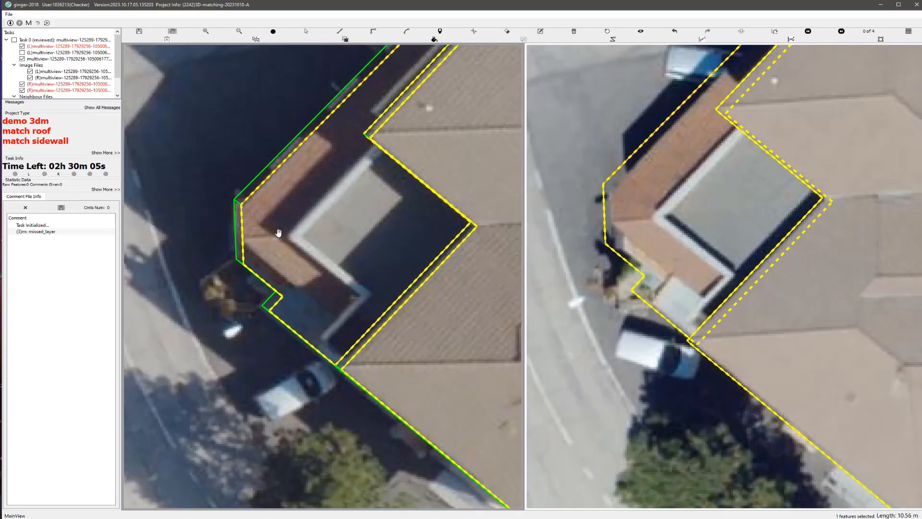
key("space")
key("space")
key("s")
left_click_drag(265, 281, 274, 276)
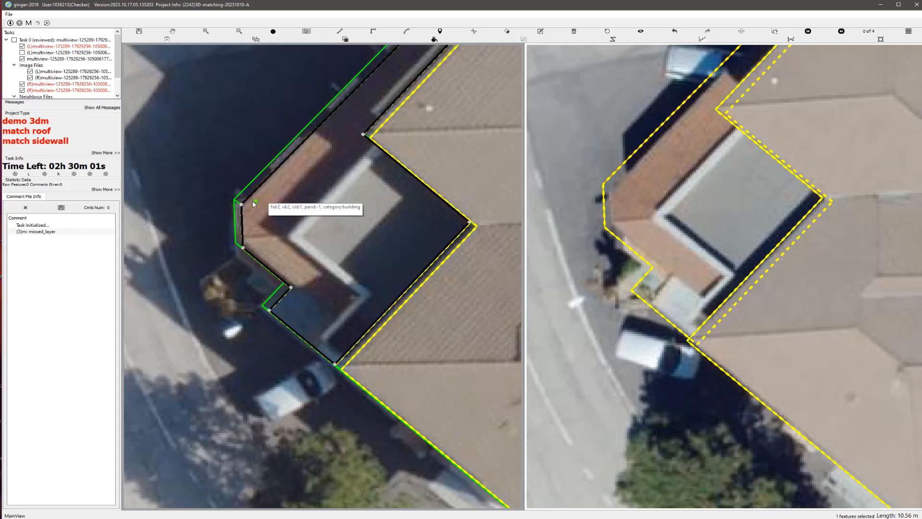
left_click_drag(242, 206, 243, 211)
scroll(280, 229, "down", 1)
Step: Compare the building outlines with the bare stereo images, checking the roof edges and the small annex by the vineyard
key("space")
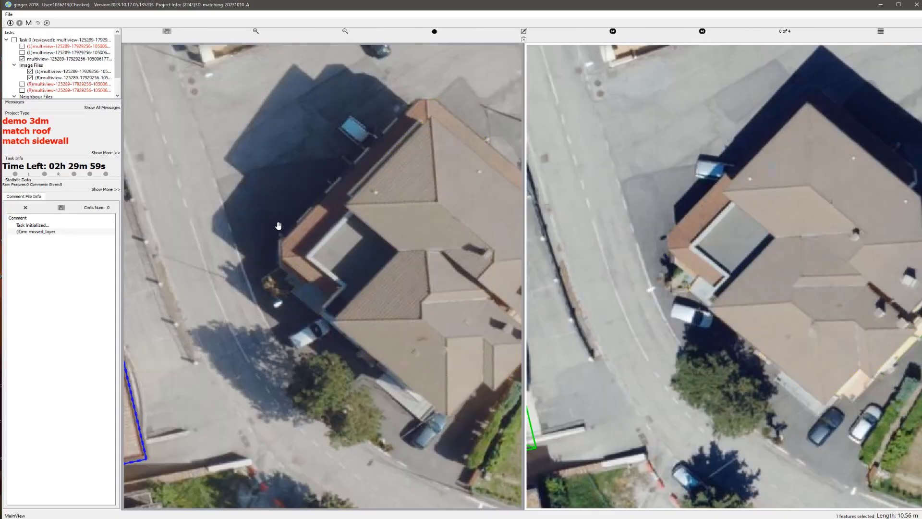
key("space")
key("h")
left_click_drag(413, 246, 318, 250)
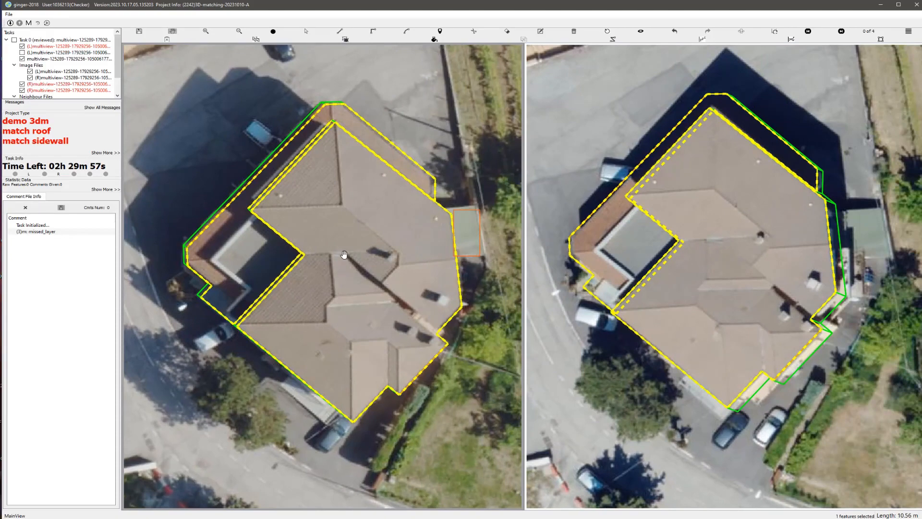
key("space")
key("space")
left_click_drag(460, 235, 407, 270)
scroll(407, 270, "up", 3)
scroll(397, 277, "down", 2)
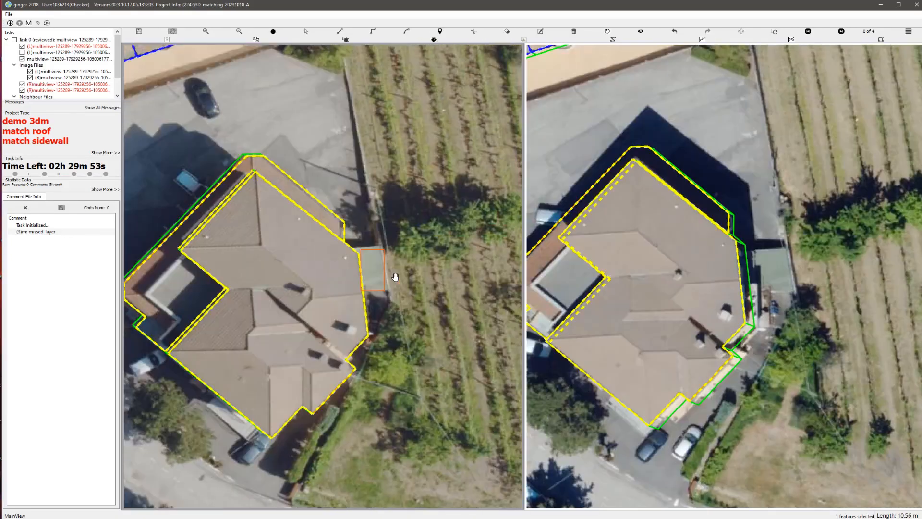
key("space")
key("space")
Step: Swap the stereo images and inspect the small annex by the vineyard on both images and in 3D
left_click(741, 32)
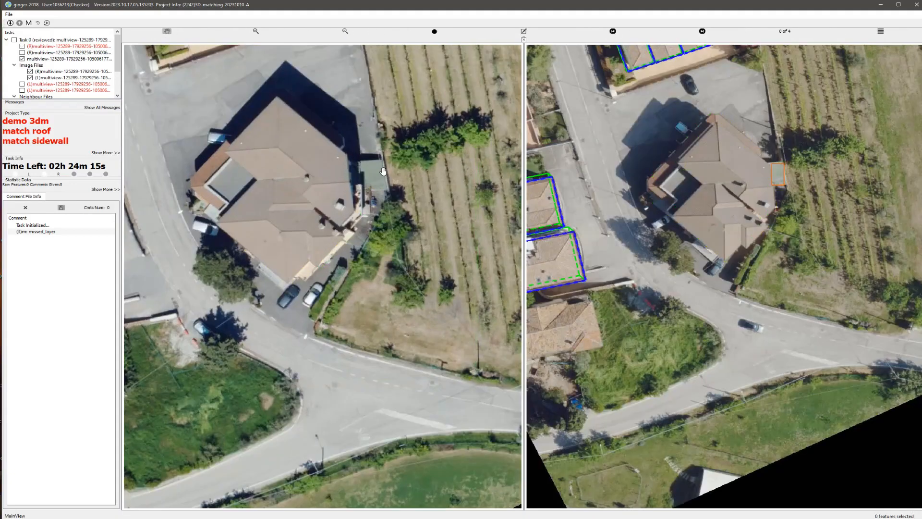
scroll(373, 180, "up", 3)
scroll(373, 180, "up", 1)
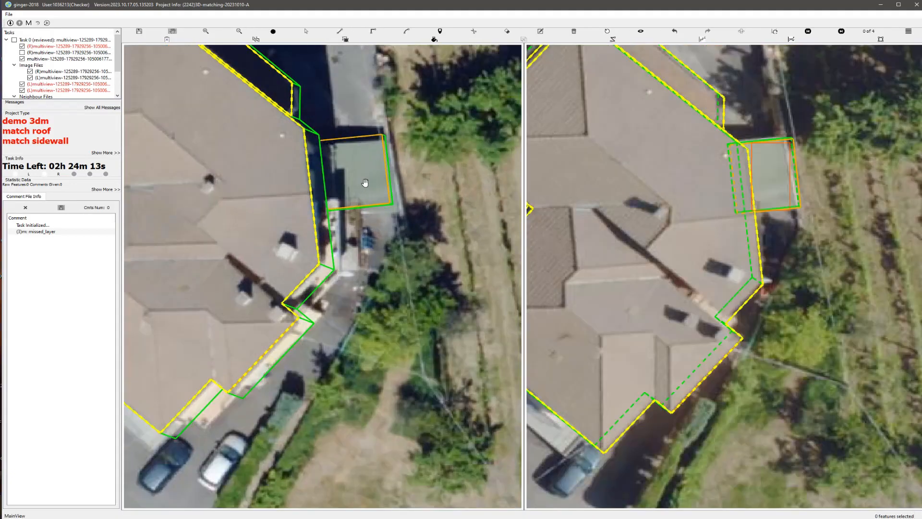
mouse_move(365, 182)
middle_mouse_down()
mouse_move(359, 185)
mouse_move(354, 159)
mouse_move(367, 181)
middle_mouse_up()
scroll(368, 184, "up", 1)
key("Escape")
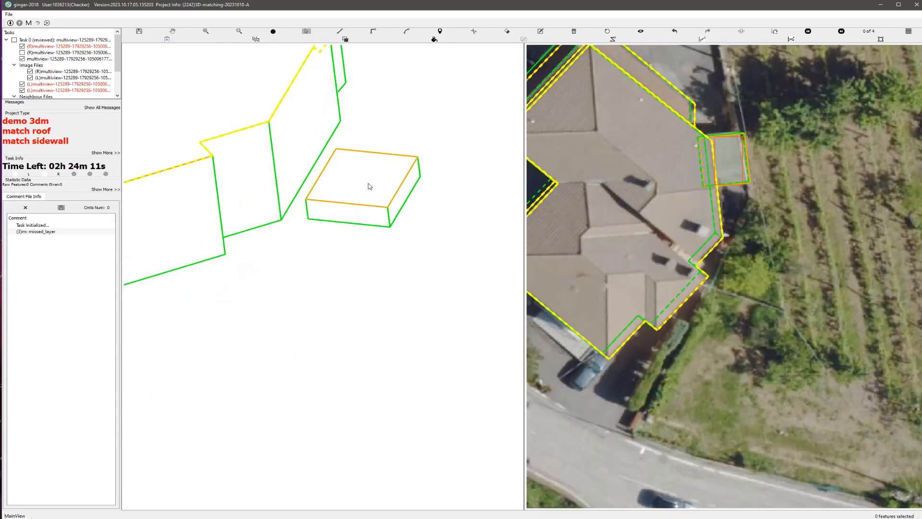
Step: Raise the small annex's roof in the 3D view beside the main building
mouse_move(357, 186)
left_mouse_down()
mouse_move(364, 199)
mouse_move(378, 196)
mouse_move(348, 183)
mouse_move(356, 198)
left_mouse_up()
key("ctrl+z")
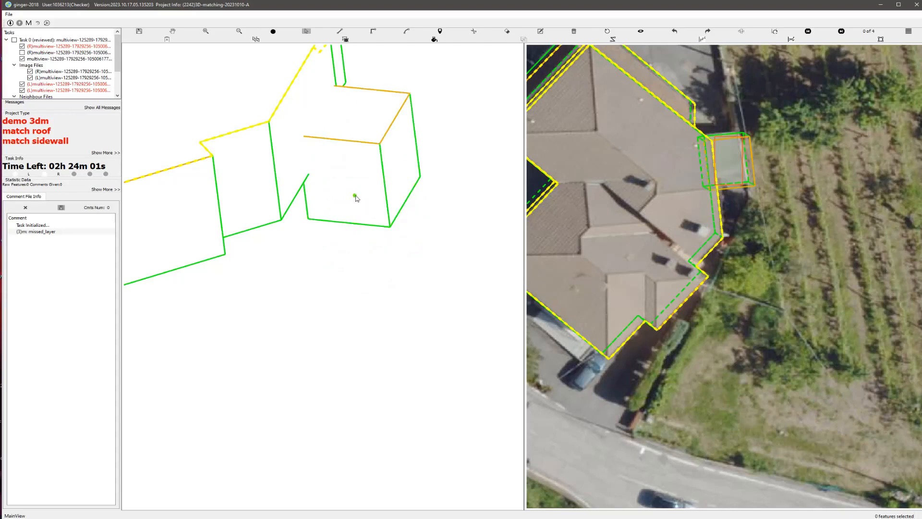
scroll(373, 191, "down", 2)
scroll(358, 198, "up", 1)
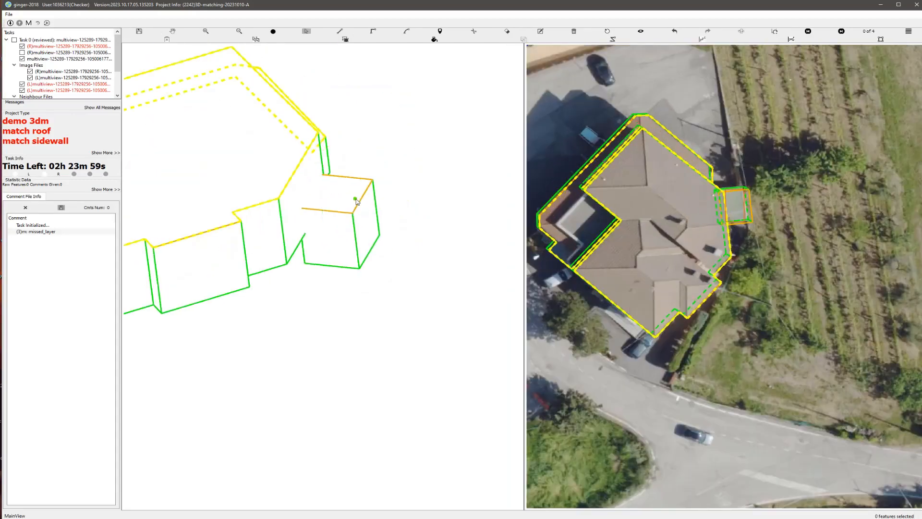
Step: Shorten the annex's sidewalls by lifting their base toward the raised roof
left_click(337, 192)
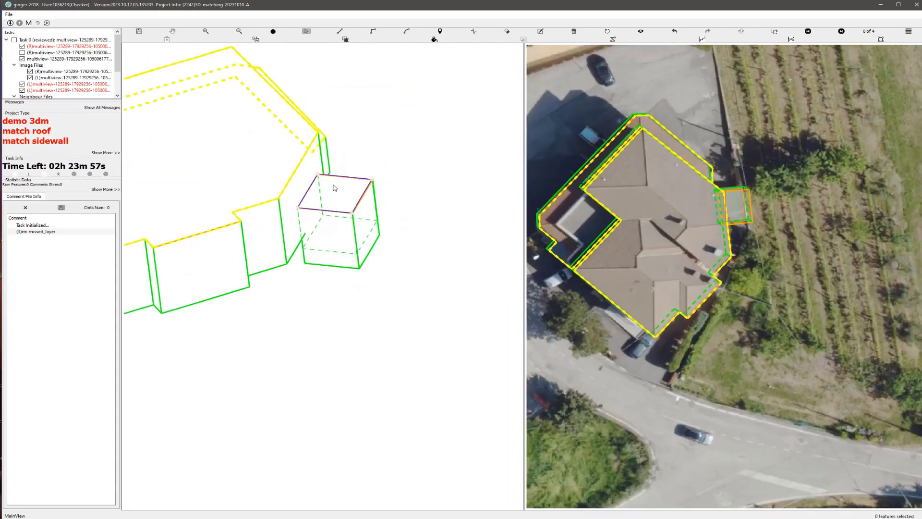
left_click_drag(334, 186, 353, 199)
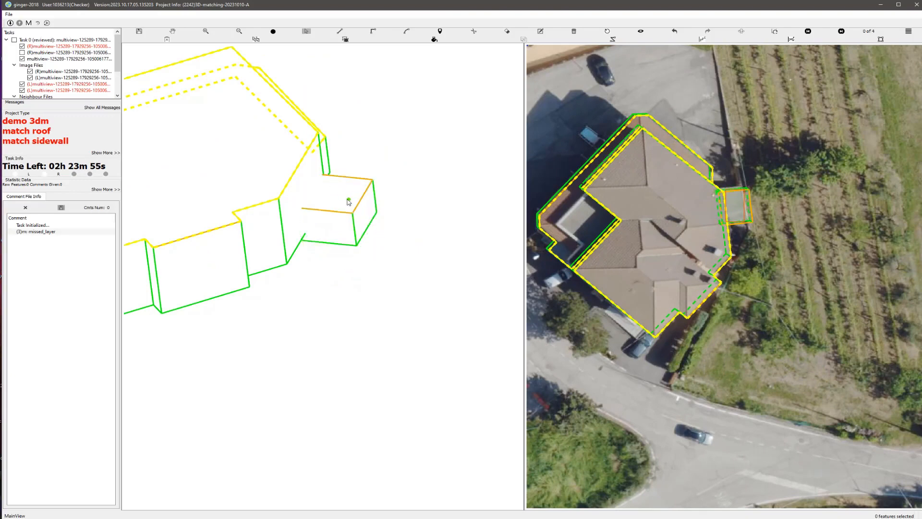
scroll(348, 201, "up", 1)
left_click_drag(341, 196, 343, 196)
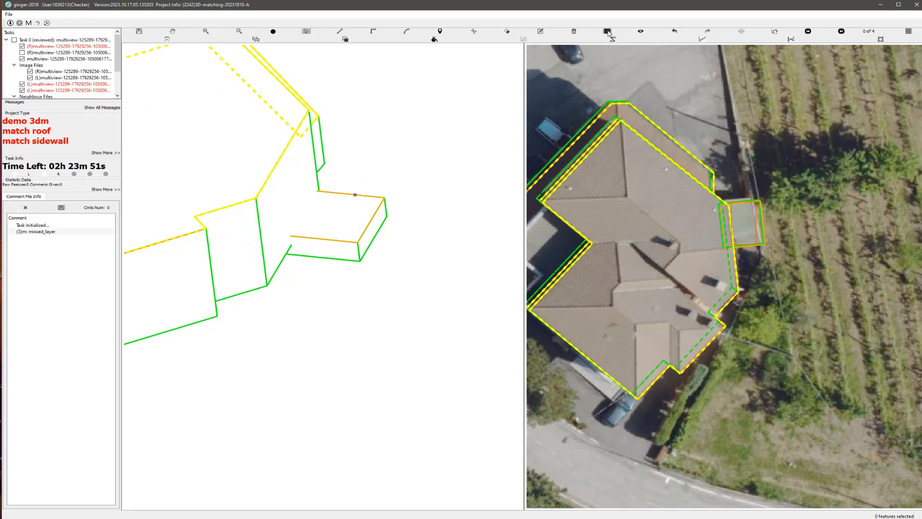
Step: Reset the 3D view and check the annex's roof and sidewalls on both stereo images
left_click(608, 32)
scroll(397, 277, "up", 3)
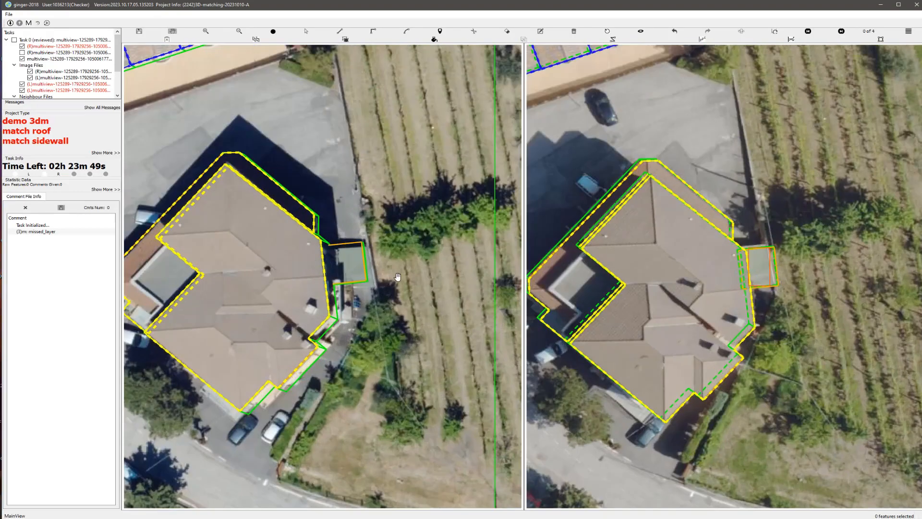
scroll(398, 277, "up", 2)
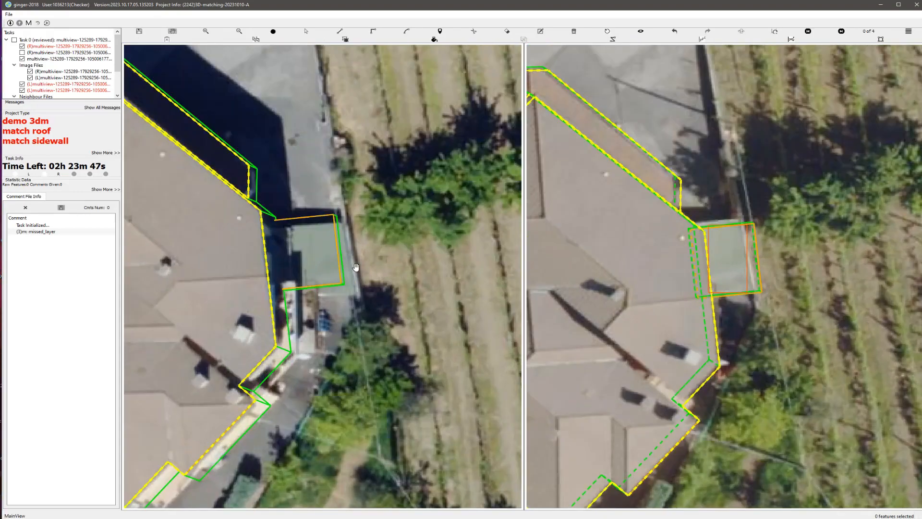
Step: Shift the annex outline away from the main building, realigning its roof and sidewalls with both stereo images
scroll(323, 276, "up", 1)
key("s")
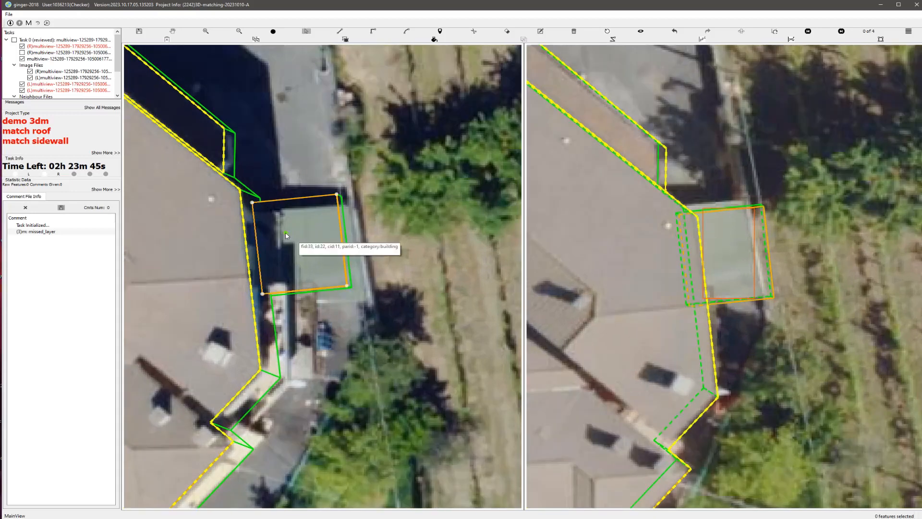
left_click_drag(291, 233, 296, 241)
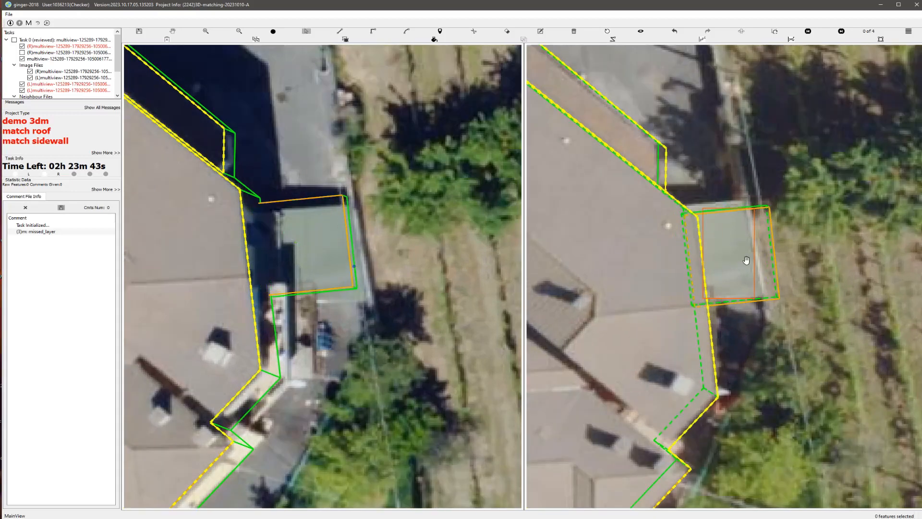
left_click_drag(745, 239, 733, 222)
key("space")
key("space")
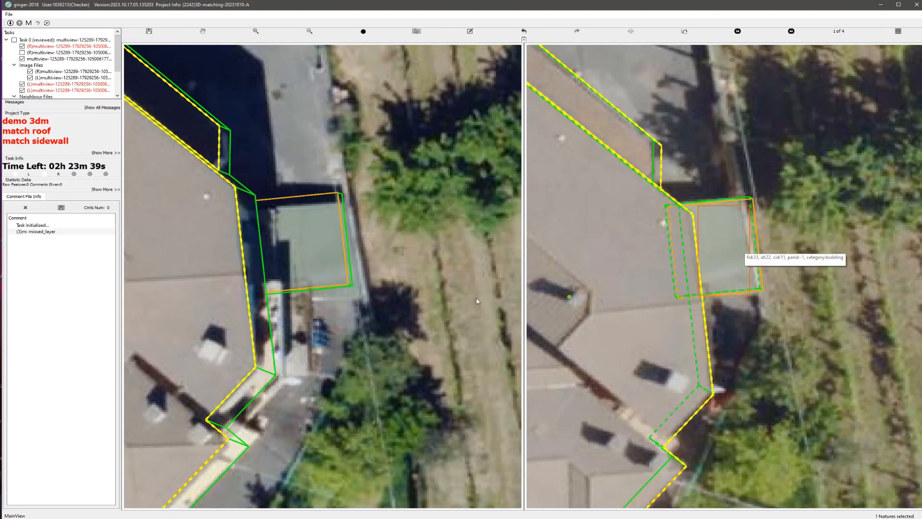
Step: Fine-tune the annex's placement beside the main building and compare it with both stereo images
key("space")
scroll(399, 295, "down", 5)
key("space")
left_click(316, 272)
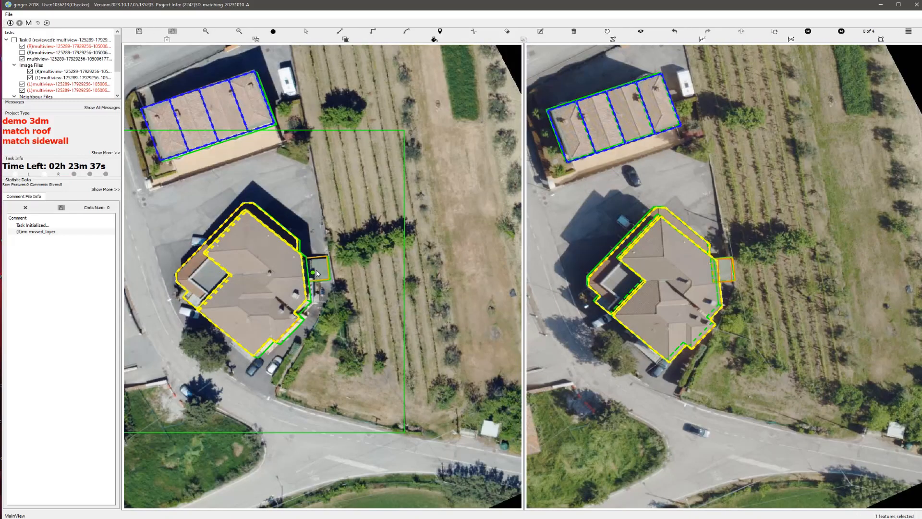
scroll(317, 273, "up", 4)
scroll(322, 272, "up", 2)
left_click_drag(329, 246, 329, 250)
scroll(367, 303, "down", 4)
key("Escape")
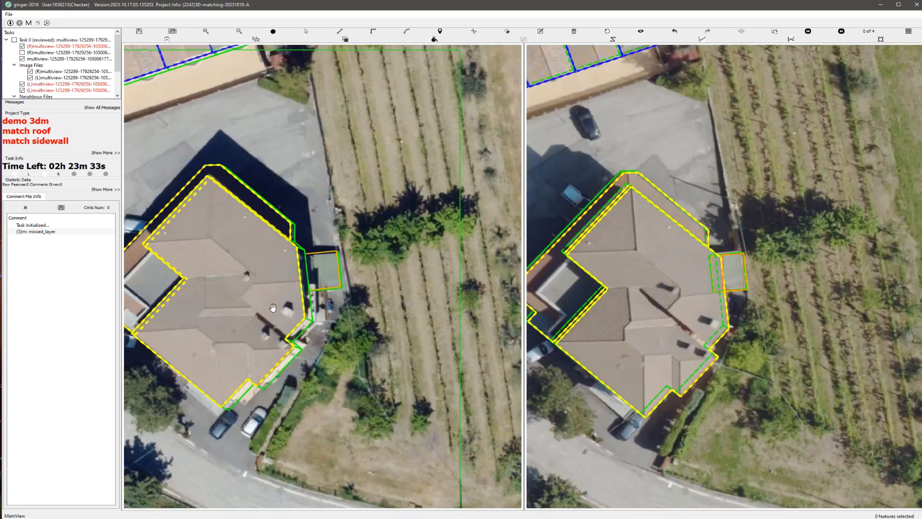
Step: View the building models in 3D, try to submit the task, and open the reported footprint overlap error
middle_click_drag(264, 313, 269, 282)
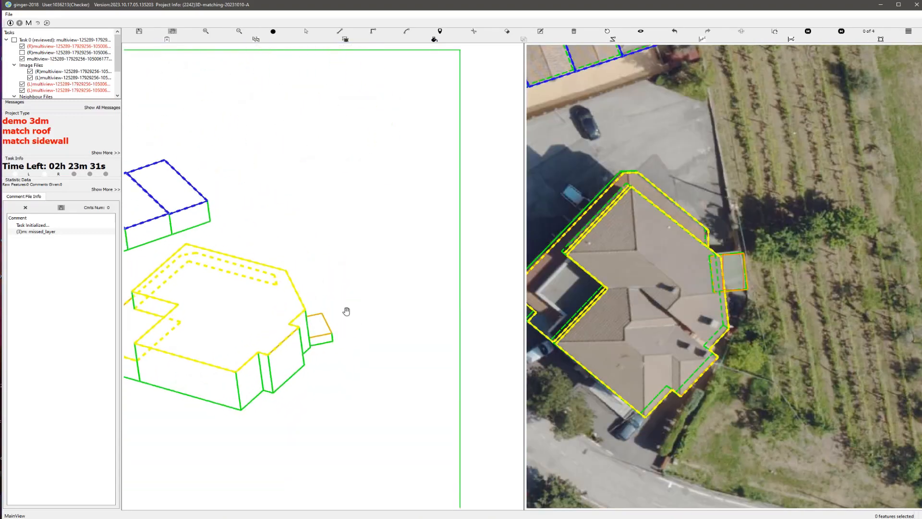
scroll(365, 306, "down", 3)
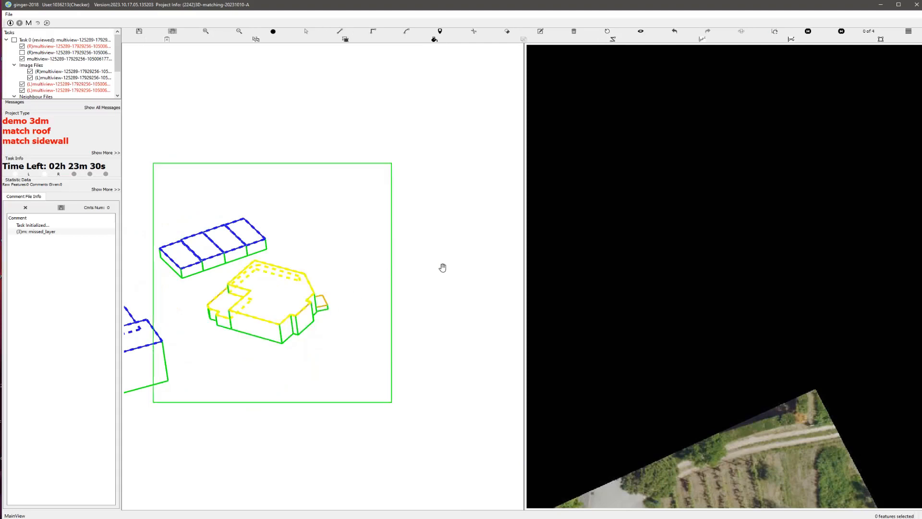
key("ctrl+s")
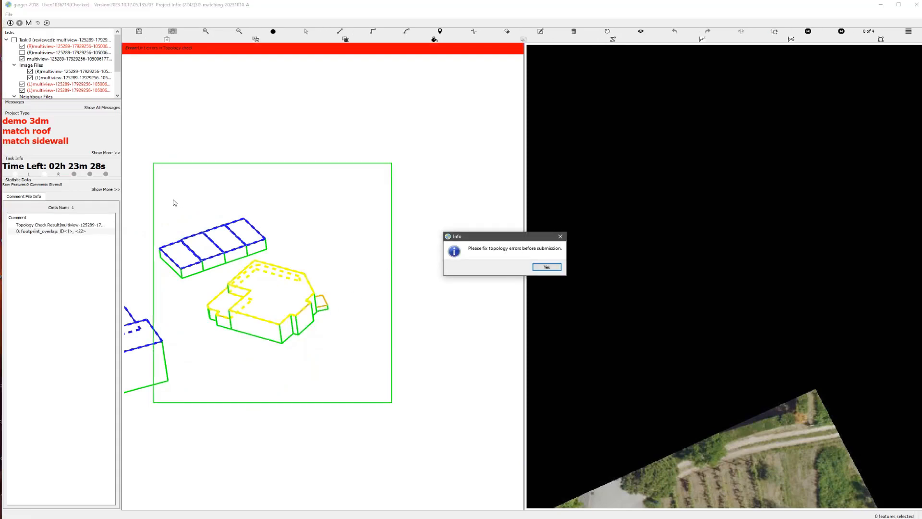
double_click(34, 232)
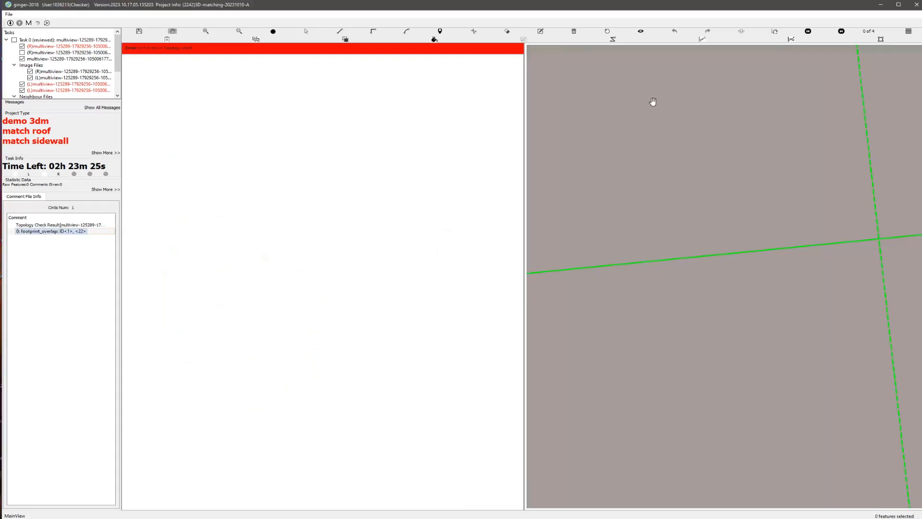
Step: Reset the 3D view and move the annex slightly away from the main building's sidewall footprint
left_click(640, 34)
left_click(641, 34)
left_click(607, 34)
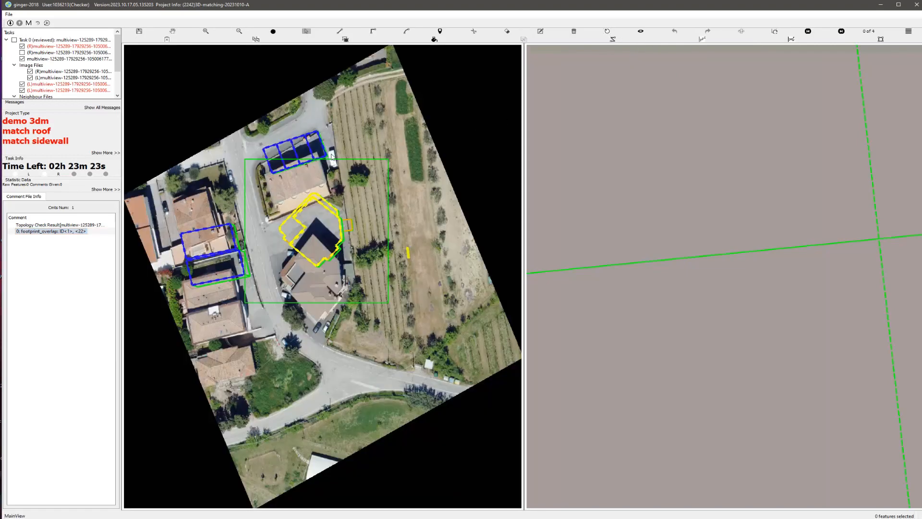
scroll(323, 274, "up", 5)
left_click_drag(397, 79, 349, 292)
scroll(349, 293, "up", 1)
scroll(349, 293, "up", 2)
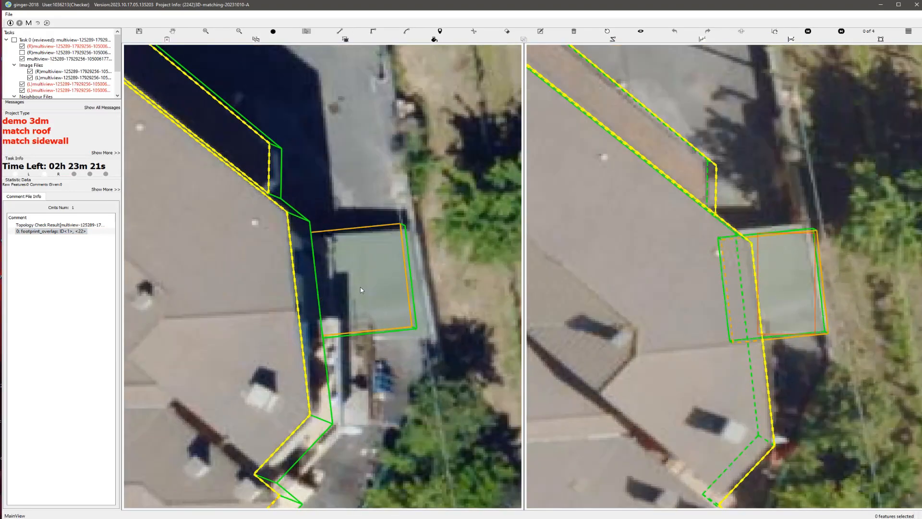
scroll(386, 326, "down", 2)
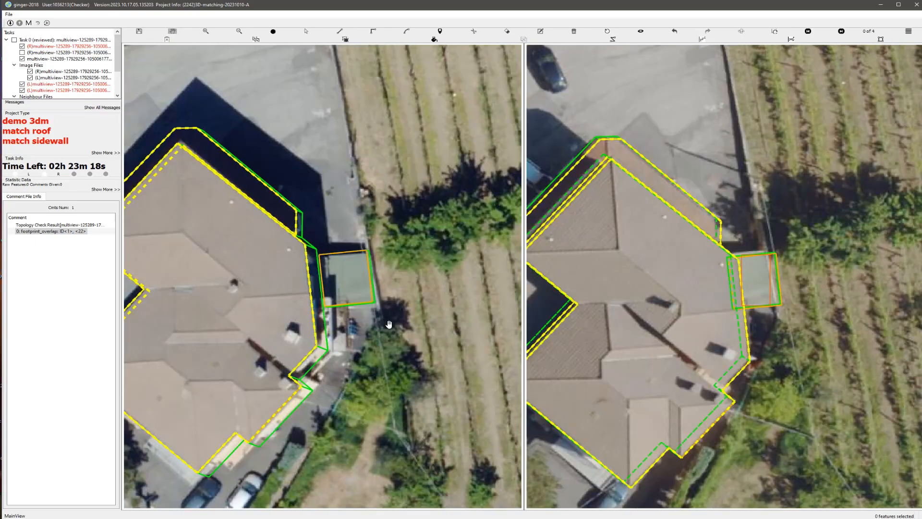
Step: Try submitting the task again and go to the footprint overlap between the main building and the annex
key("ctrl+s")
key("Return")
left_click(61, 232)
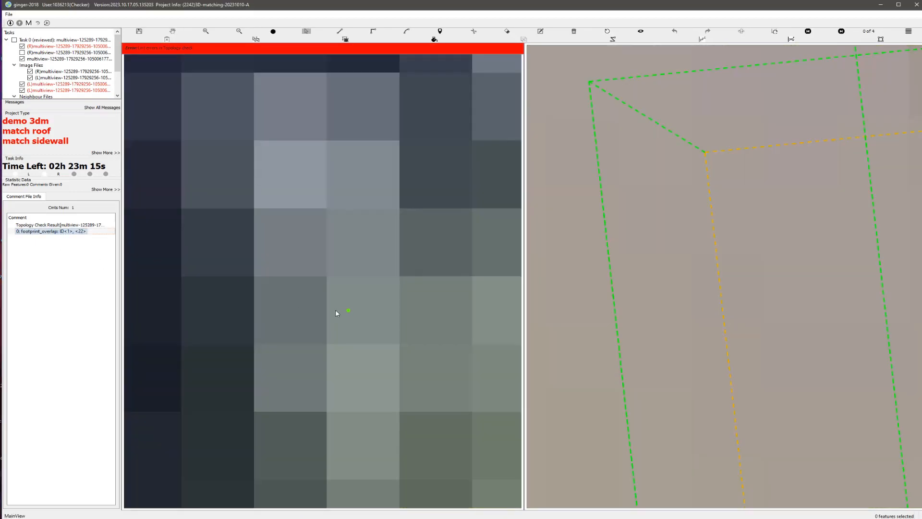
Step: Move the annex farther outward so its footprint clears the main building, keeping its roof matched on the stereo images
scroll(334, 310, "down", 10)
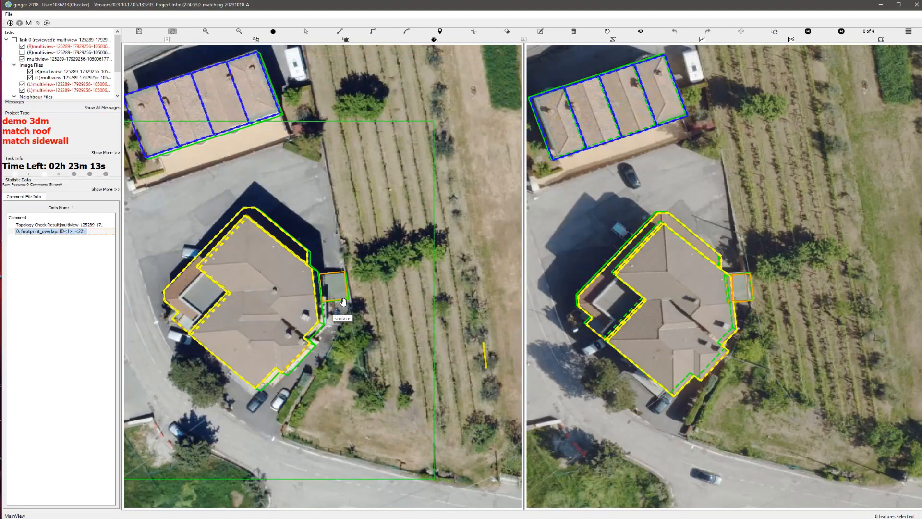
scroll(343, 302, "up", 4)
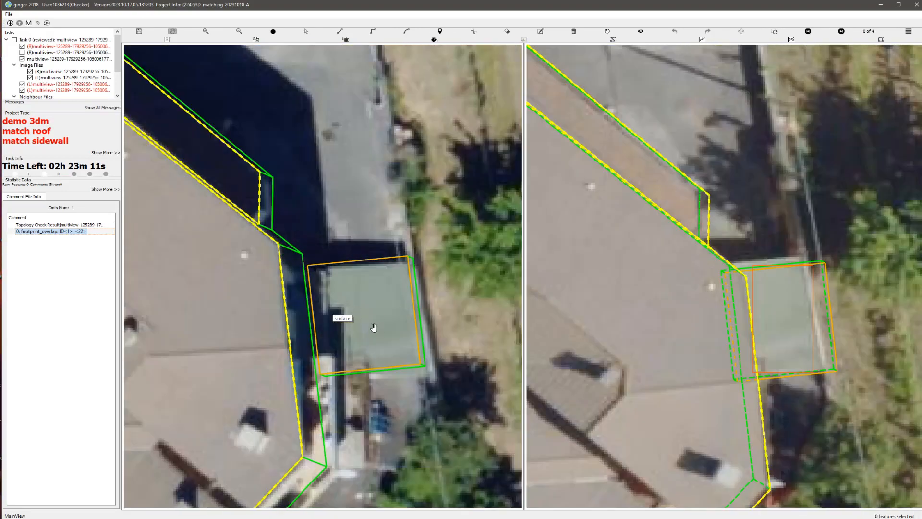
left_click_drag(342, 321, 371, 338)
key("Escape")
scroll(386, 351, "down", 3)
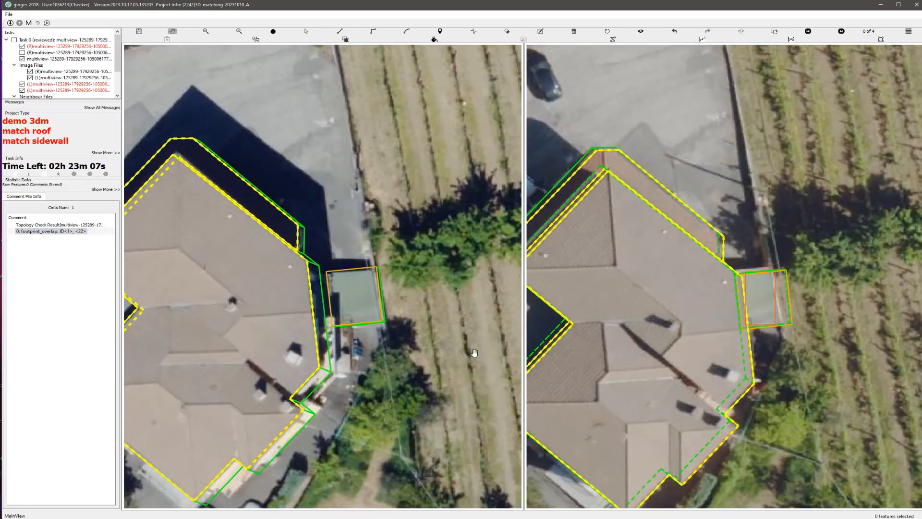
scroll(360, 304, "up", 3)
left_click_drag(379, 273, 369, 277)
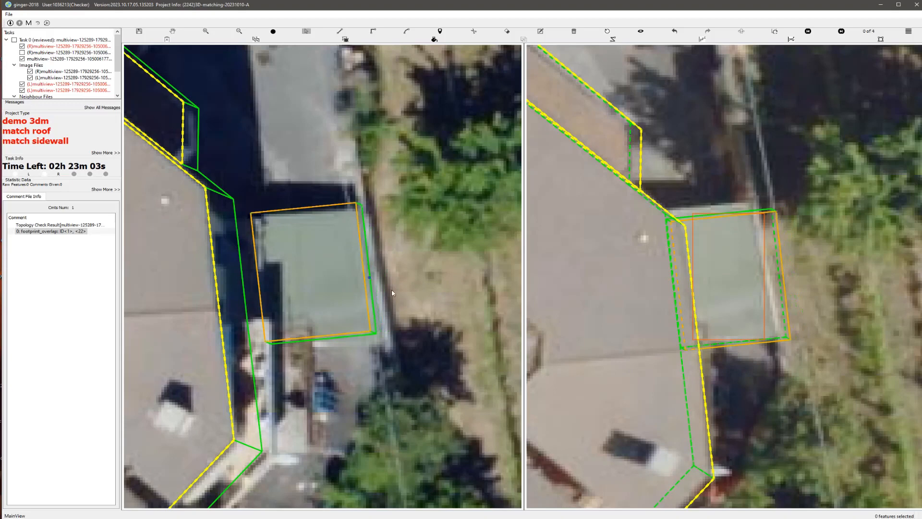
Step: Check the gap between the annex and the main building, and submit the corrected task
scroll(361, 312, "down", 3)
scroll(382, 333, "up", 2)
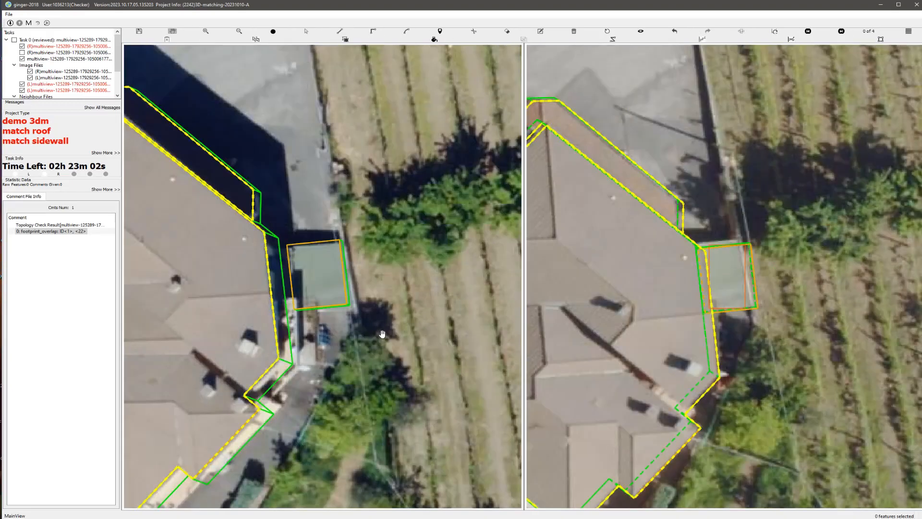
key("ctrl+s")
key("Return")
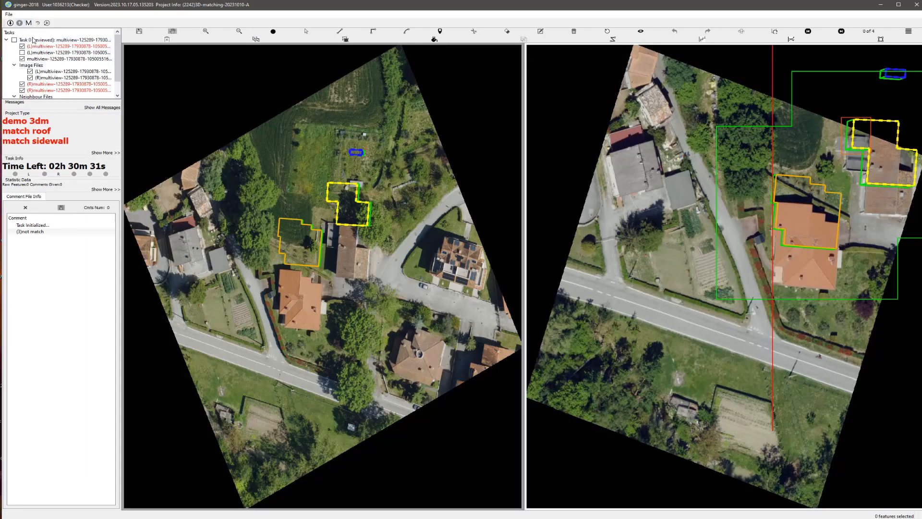
Step: Go to the "not match" comment, compare the marked building on both images, and delete its yellow-outlined model
left_click(30, 232)
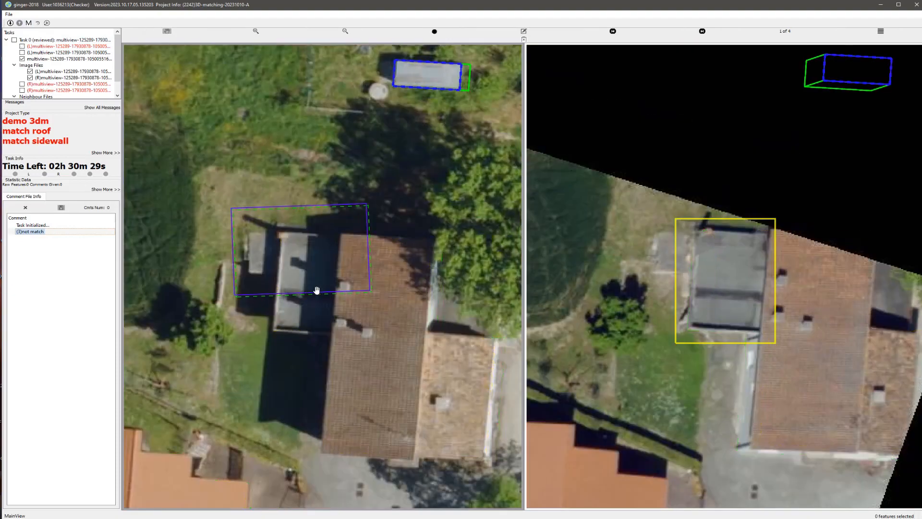
left_click_drag(413, 347, 378, 302)
scroll(377, 302, "down", 1)
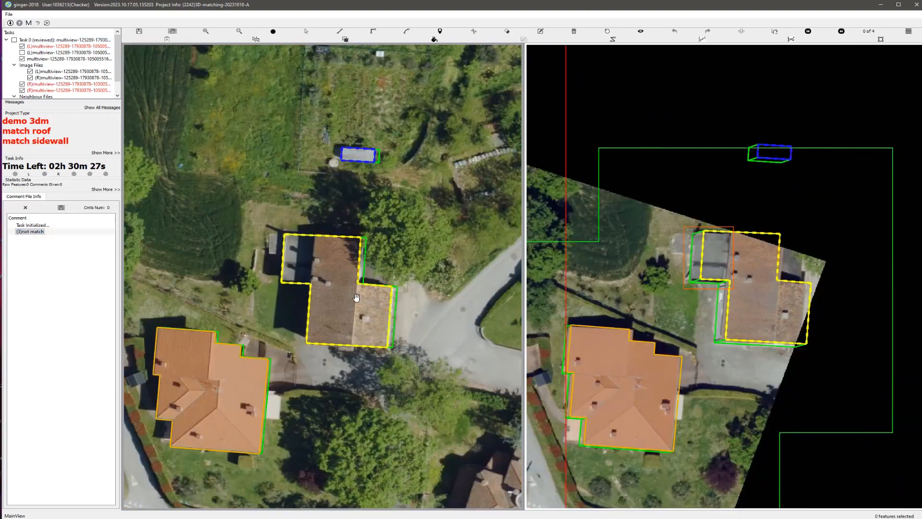
scroll(349, 296, "up", 3)
key("space")
scroll(352, 299, "down", 3)
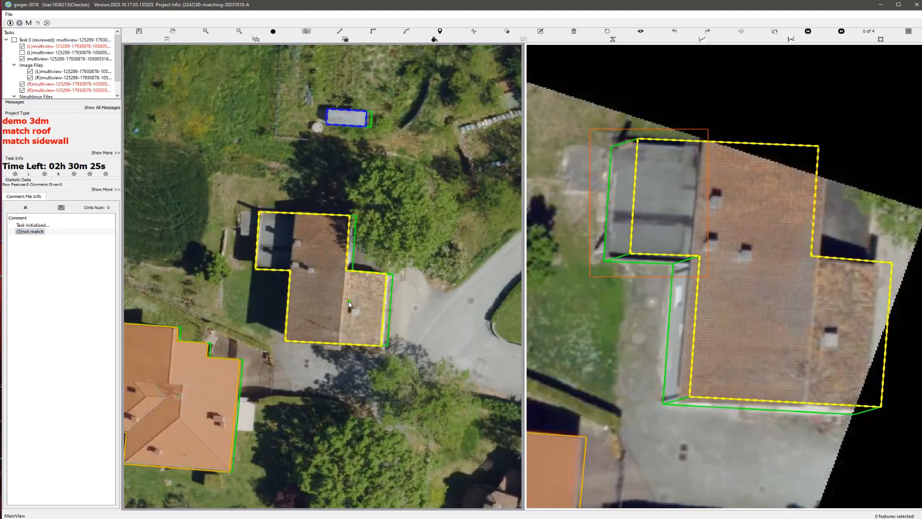
left_click(333, 294)
key("Delete")
Step: Draw a rectangular roof outline over the long brown-tiled roof of the deleted building on the first image
scroll(301, 247, "up", 2)
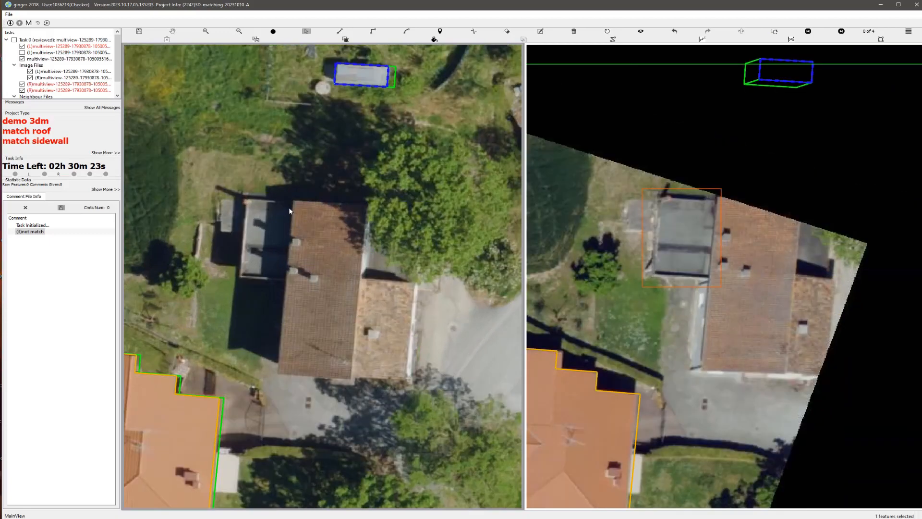
key("r")
left_click(294, 201)
left_click(279, 374)
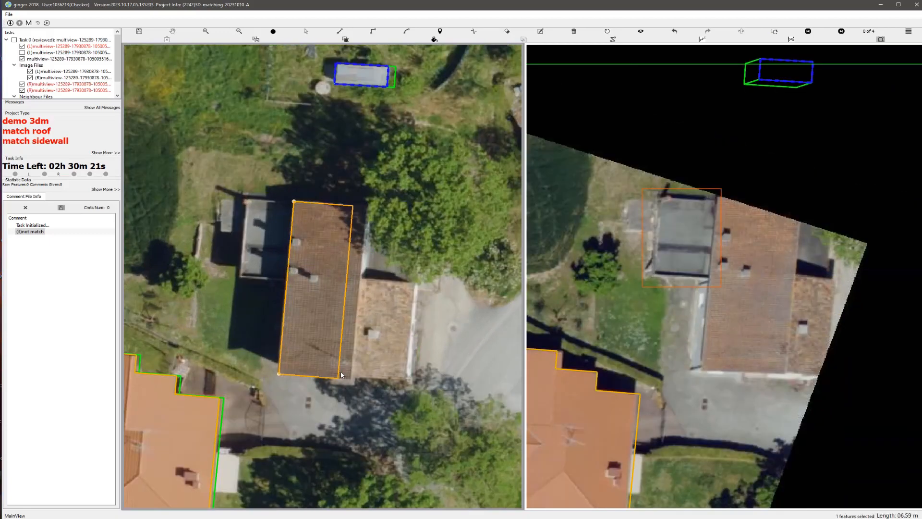
left_click(351, 372)
scroll(332, 313, "up", 2)
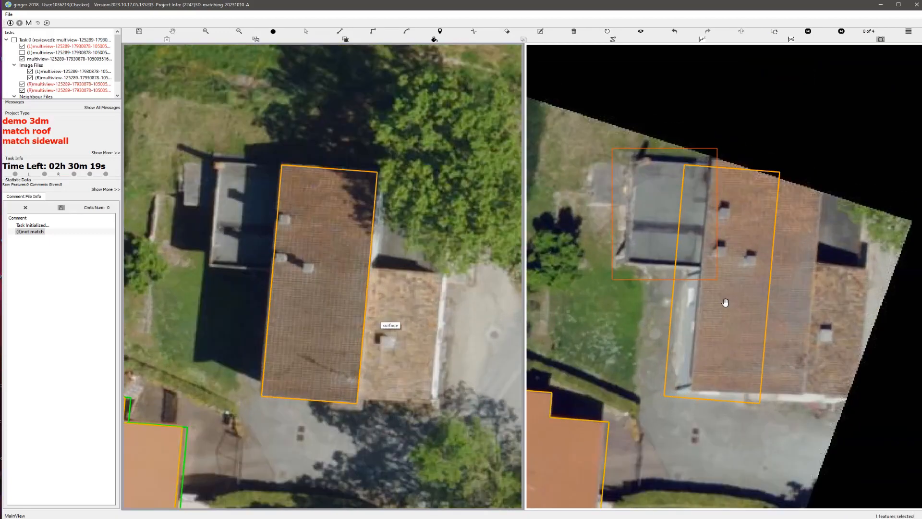
Step: Raise the new rectangular roof so its outline matches the long tiled roof on the second stereo image
left_click(699, 281)
left_click_drag(698, 309, 724, 304)
scroll(725, 339, "up", 1)
left_click(726, 341)
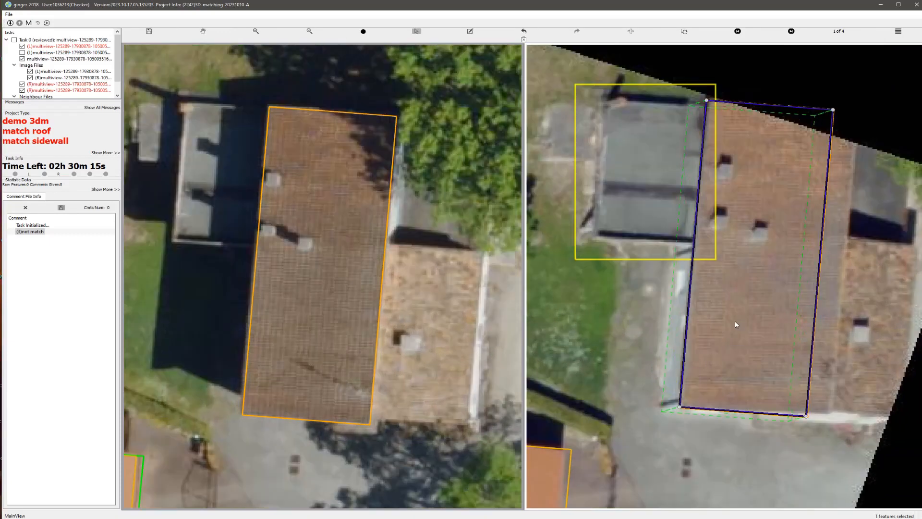
scroll(473, 337, "down", 2)
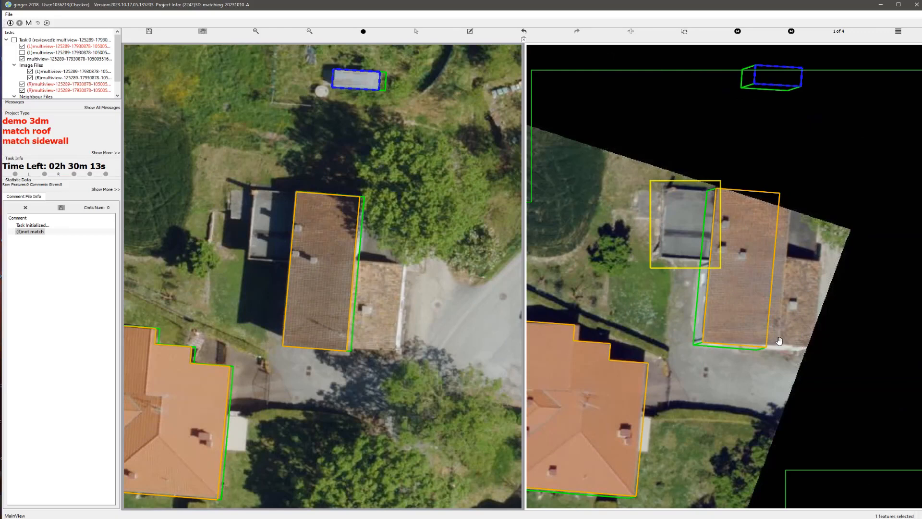
Step: Refine the long roof's match on the second image and compare it with the image without outlines
scroll(795, 321, "up", 1)
key("space")
left_click(702, 286)
left_click_drag(702, 285, 711, 285)
key("space")
scroll(291, 273, "up", 1)
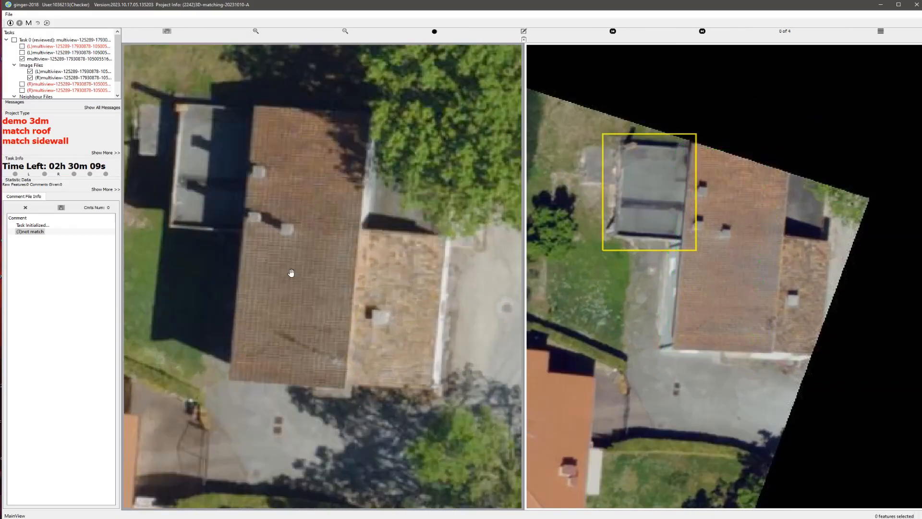
Step: Adjust the long building's sidewalls on the first image and check the fit on both images
scroll(291, 272, "up", 1)
key("space")
left_click_drag(375, 264, 385, 264)
scroll(383, 260, "down", 1)
key("space")
Step: Extend the long building's sidewalls to meet the ground on the second image
key("space")
scroll(776, 311, "up", 1)
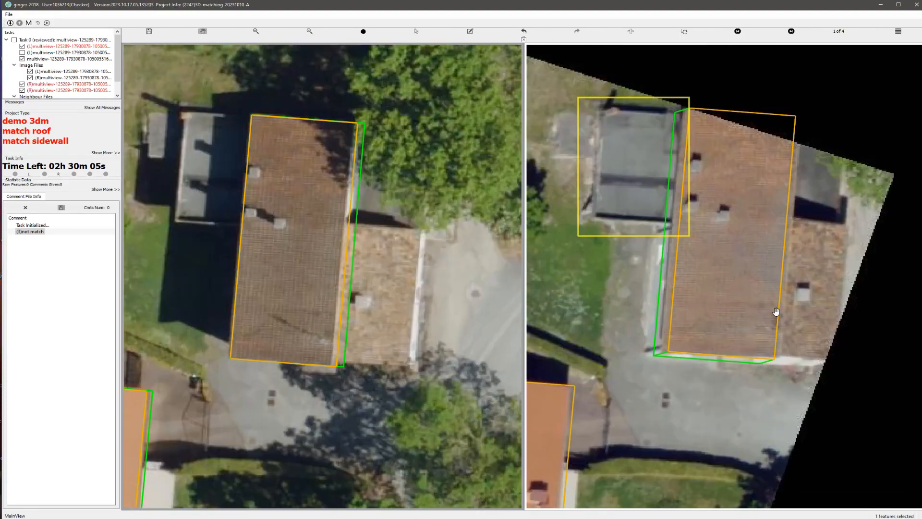
key("space")
key("space")
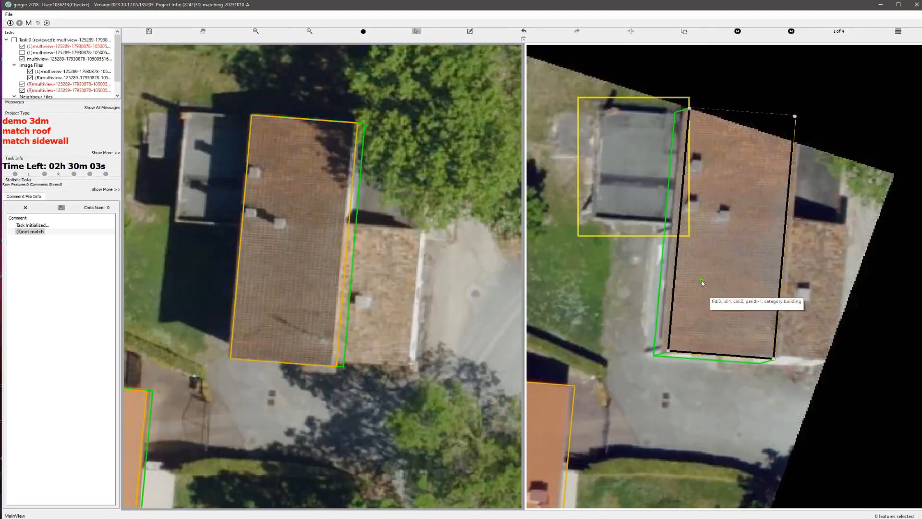
left_click(709, 312)
left_click_drag(704, 302, 702, 303)
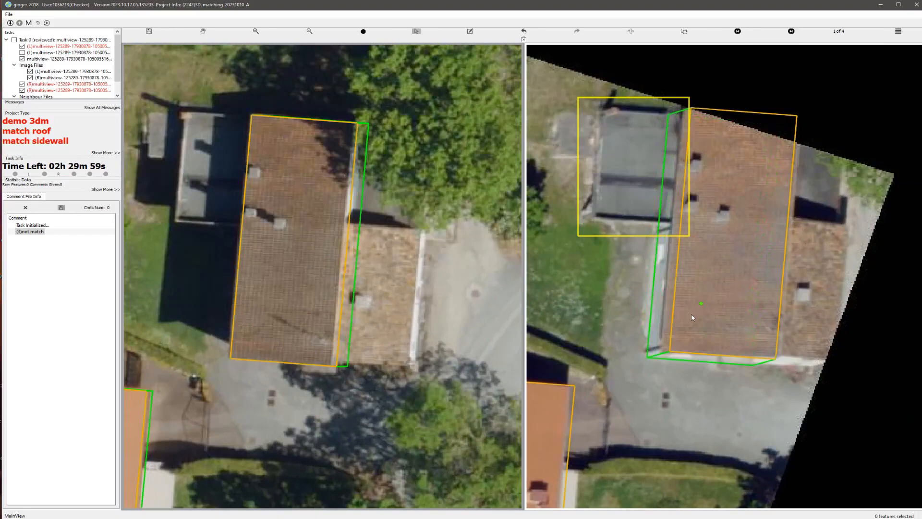
Step: Draw a four-corner outline around the smaller light-tiled roof adjoining the long building and check it on both images
scroll(349, 313, "up", 1)
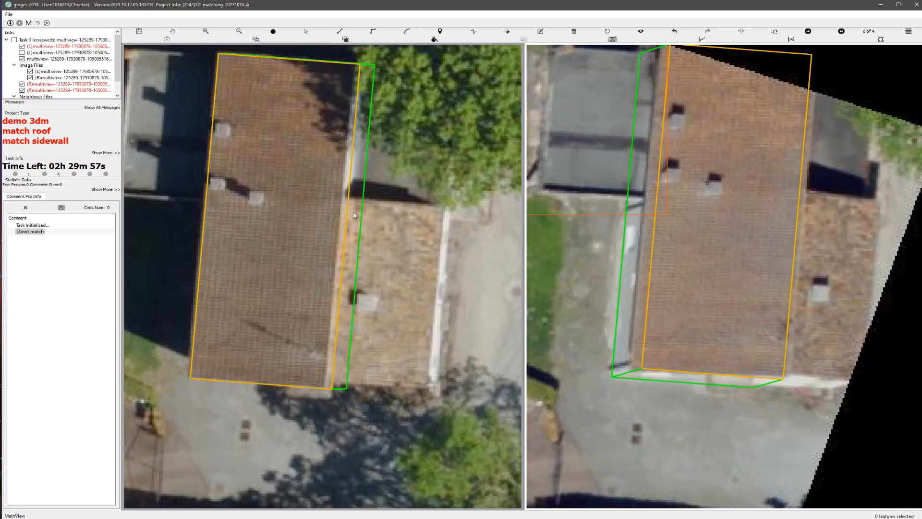
left_click(336, 381)
left_click(425, 388)
left_click(441, 205)
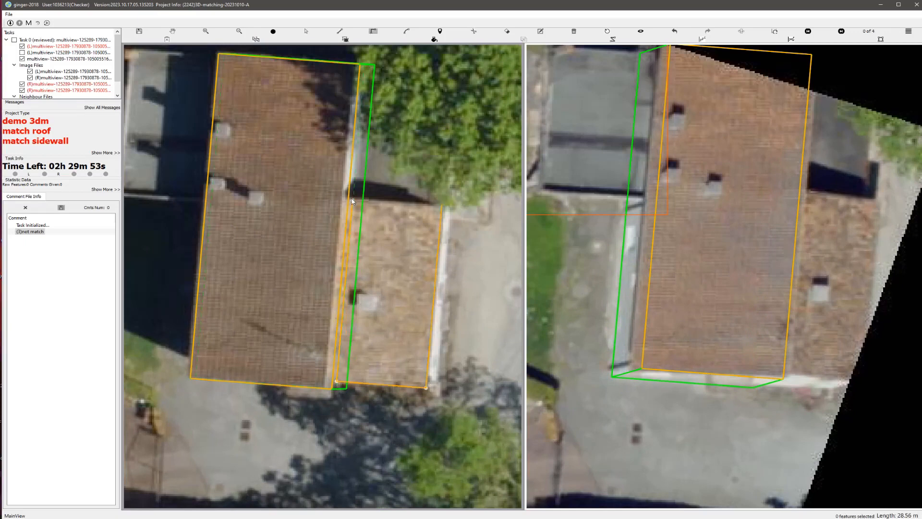
left_click(352, 199)
scroll(346, 194, "up", 2)
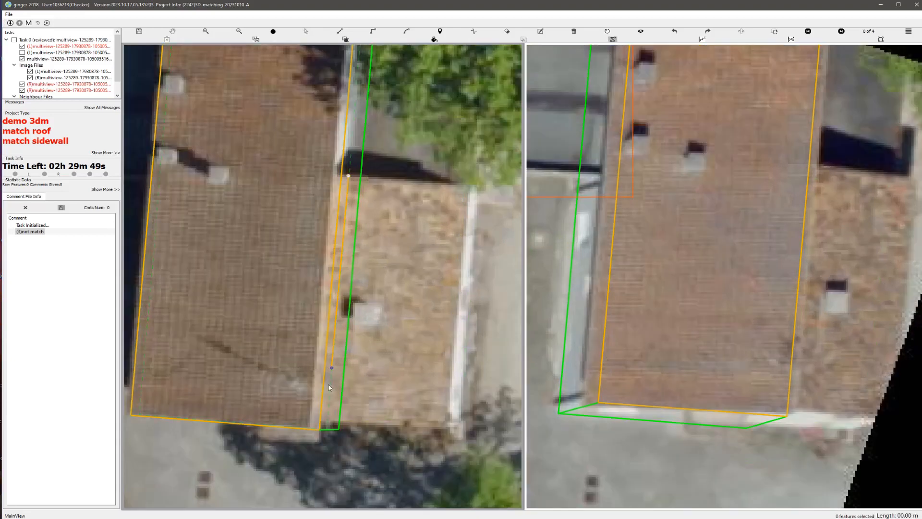
left_click_drag(330, 387, 328, 425)
left_click(442, 429)
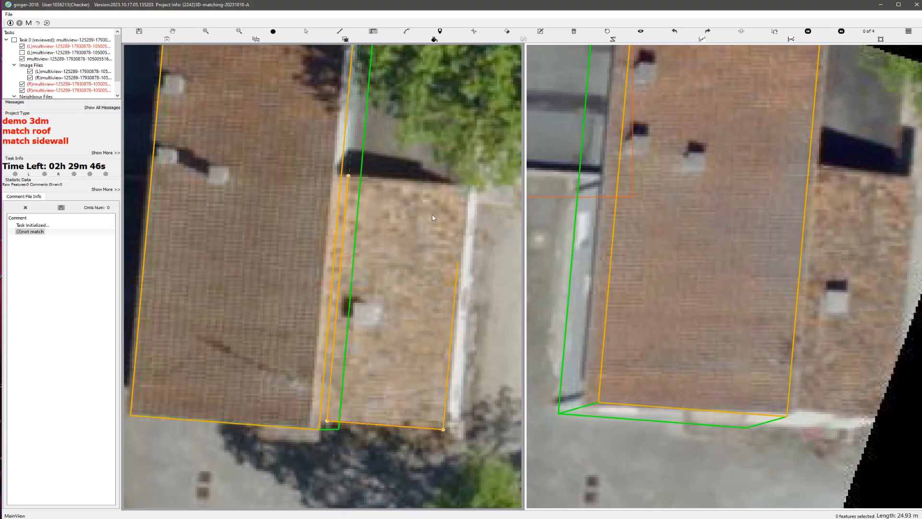
left_click(350, 176)
scroll(322, 274, "down", 5)
scroll(350, 312, "up", 2)
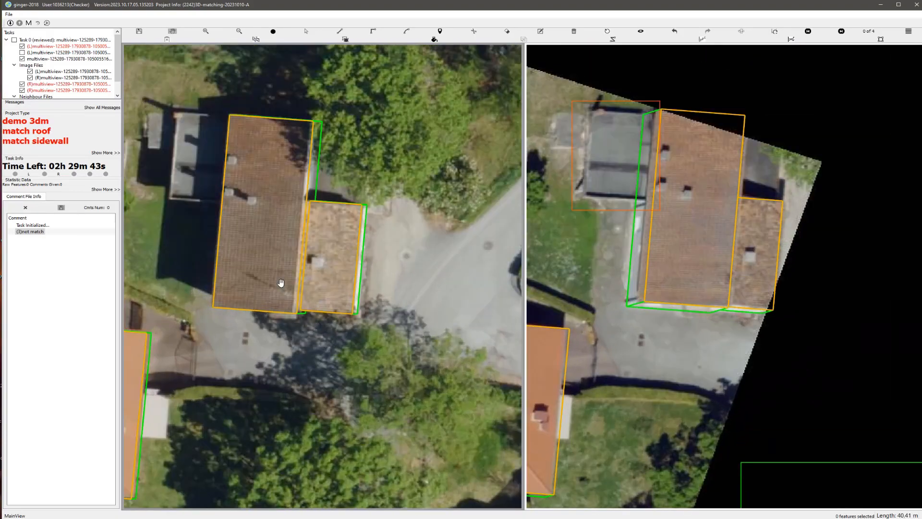
Step: Inspect the long building and its adjoining light-tiled roof in 3D, and return to that building on the stereo images
left_click_drag(255, 272, 240, 245)
middle_click_drag(303, 243, 298, 243)
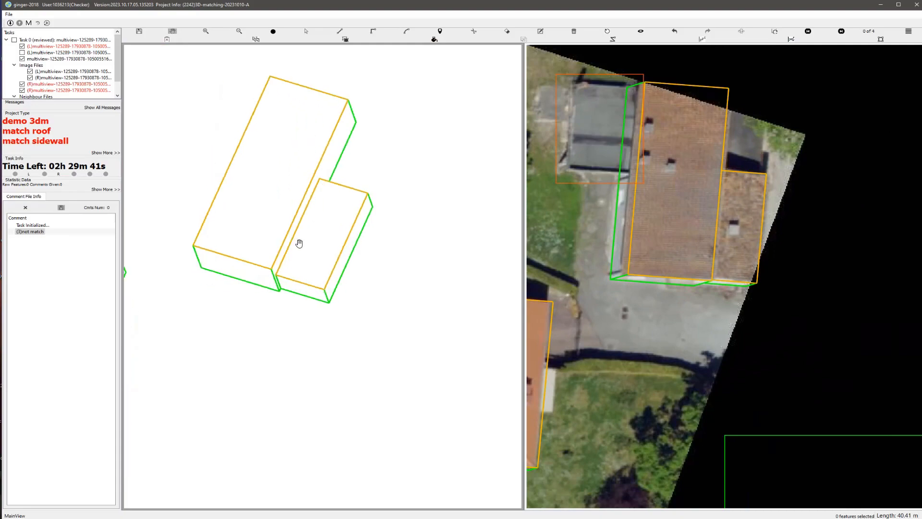
left_click(607, 33)
scroll(300, 199, "up", 3)
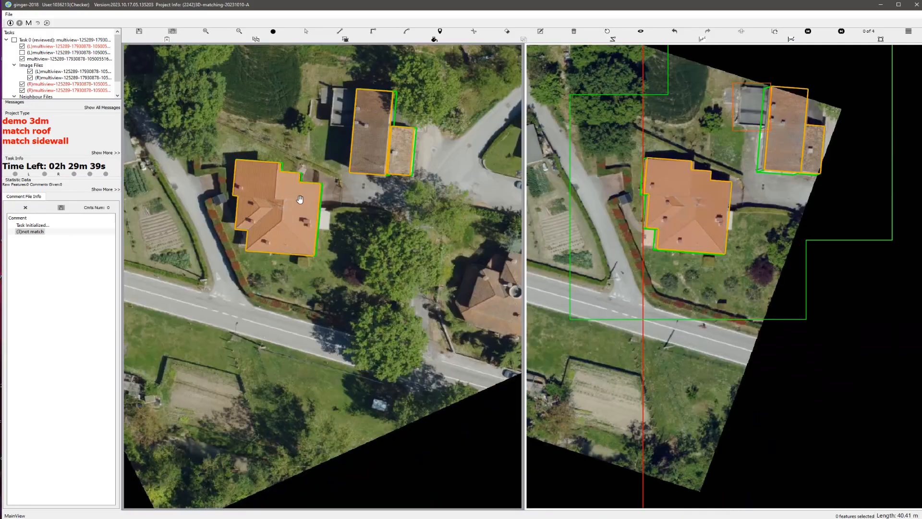
left_click_drag(320, 154, 347, 260)
scroll(412, 222, "up", 4)
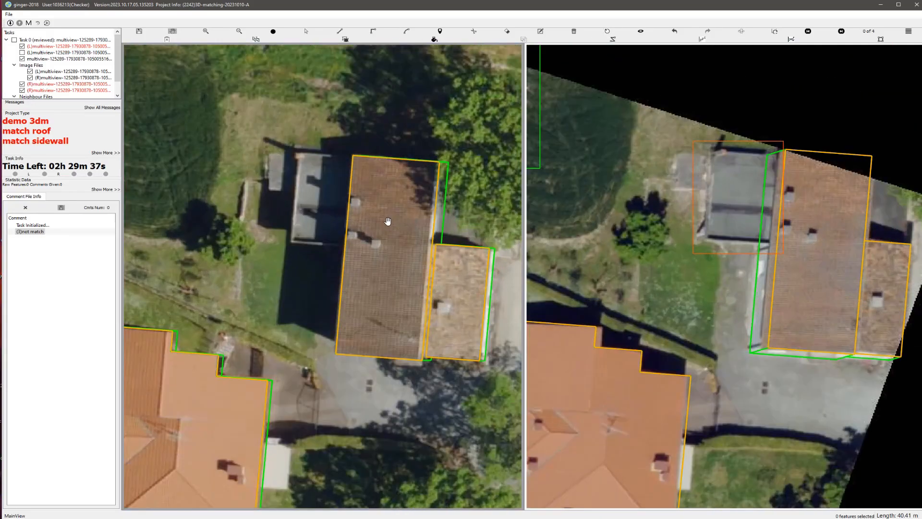
Step: Swap the stereo images, outline the grey flat roof beside the long building with four corners, and check its shape in 3D
key("Escape")
left_click(775, 34)
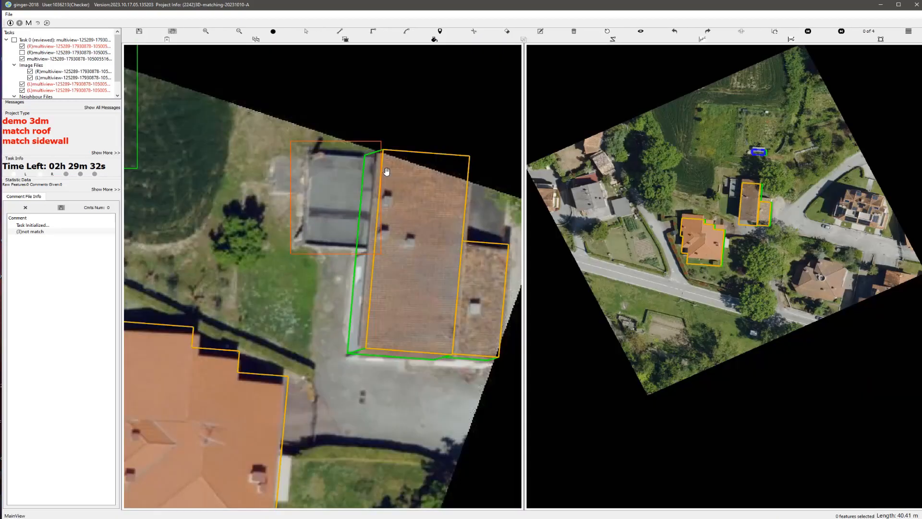
scroll(386, 172, "up", 1)
left_click_drag(350, 240, 373, 296)
key("Escape")
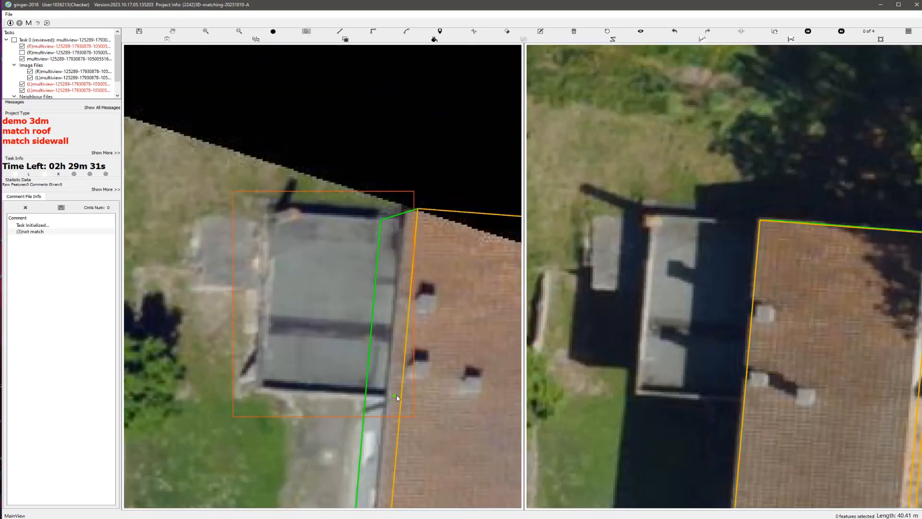
left_click(385, 401)
left_click(402, 220)
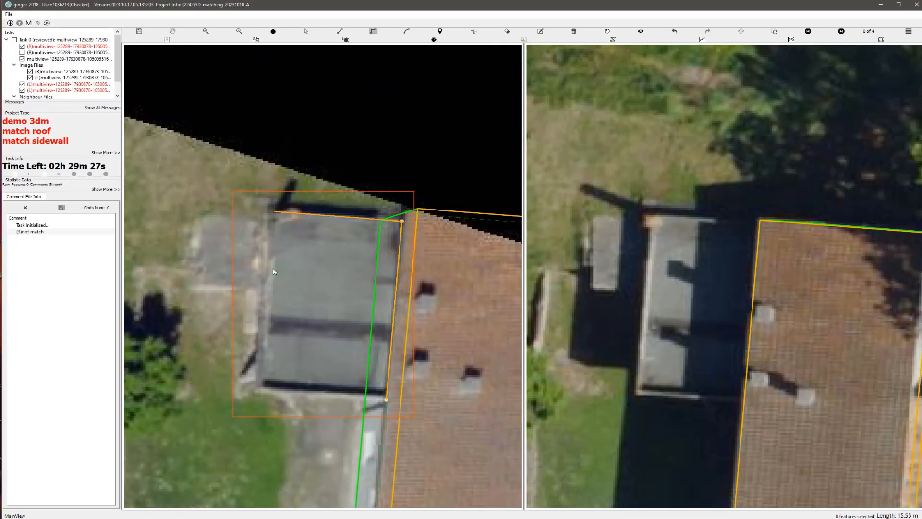
left_click(259, 395)
left_click(386, 399)
scroll(385, 398, "down", 1)
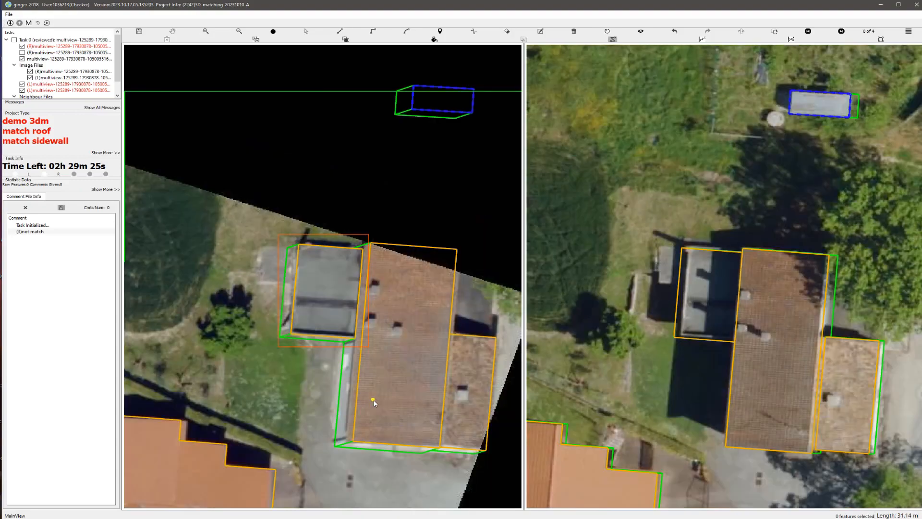
key("Right")
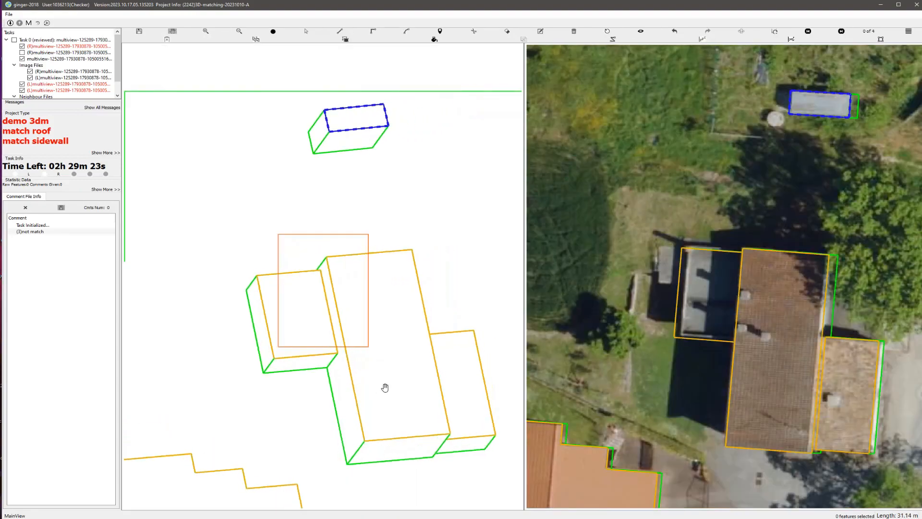
left_click(608, 32)
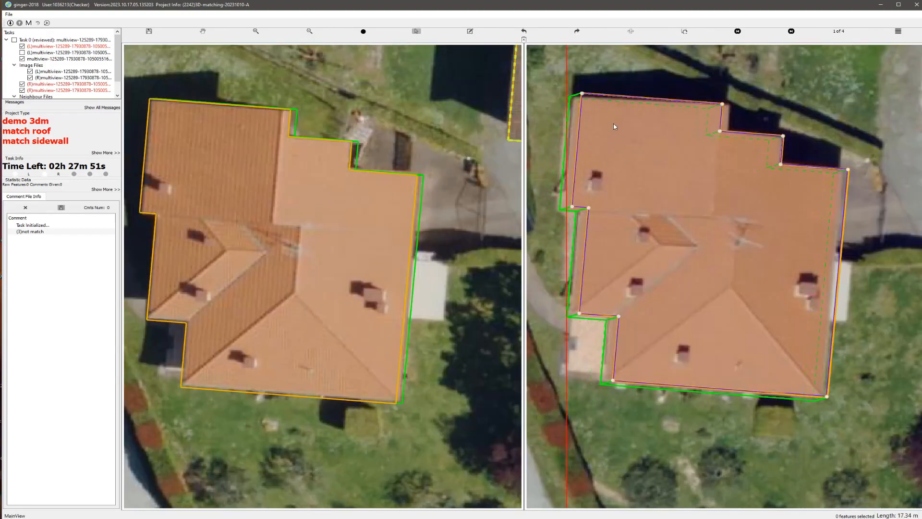
Step: Refine the orange-roofed house's sidewalls on the second image to meet the ground
right_click(614, 125)
left_click(623, 131)
left_click(626, 218)
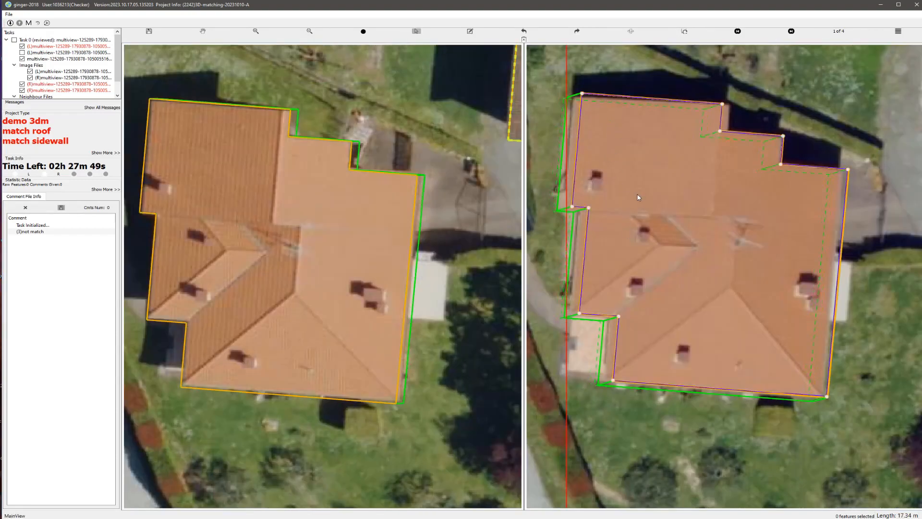
Step: Draw a six-corner stepped outline around the small white roof beside the orange-roofed house on the first image
scroll(414, 335, "up", 3)
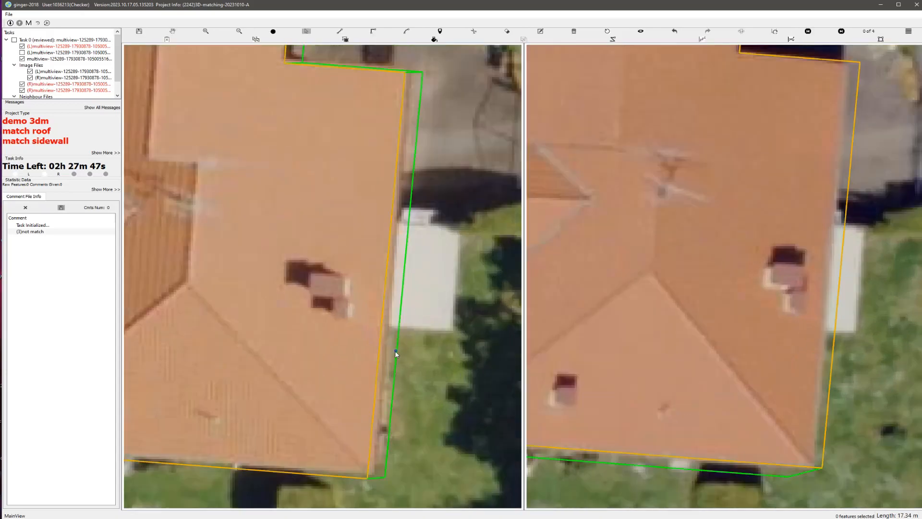
scroll(396, 354, "up", 2)
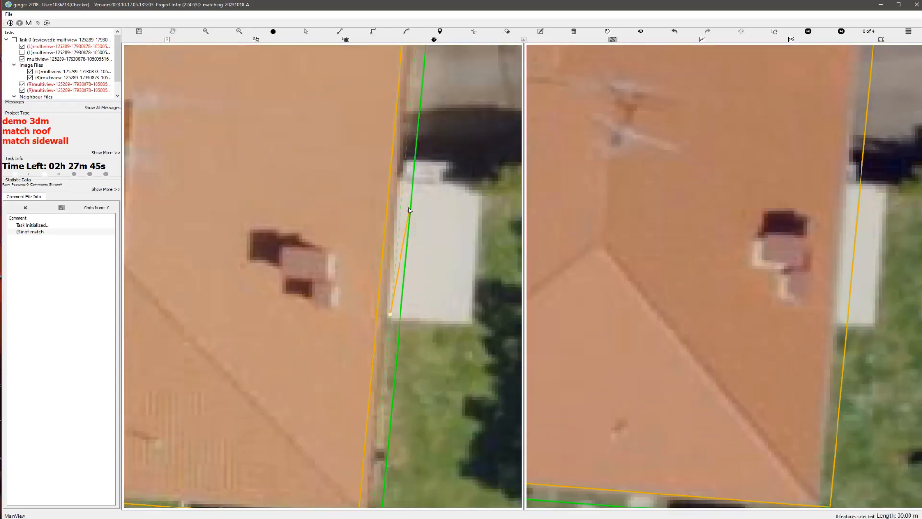
left_click(407, 164)
left_click(406, 161)
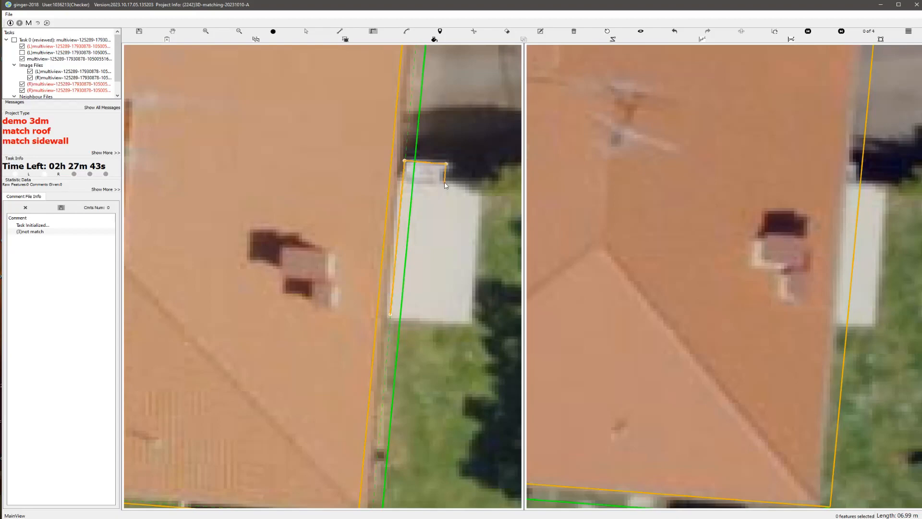
left_click(446, 186)
left_click(471, 193)
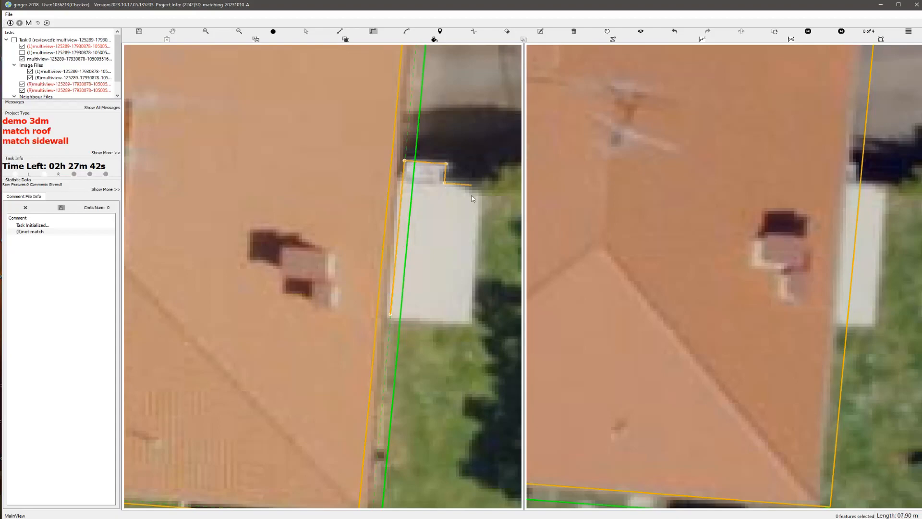
left_click(392, 317)
scroll(408, 318, "down", 2)
scroll(387, 269, "up", 1)
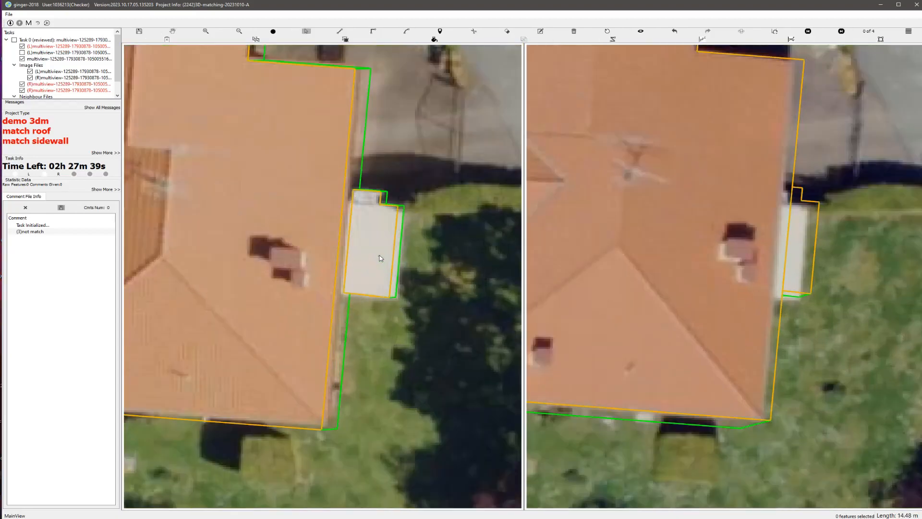
Step: Adjust the small white extension's roof match so its outline fits on the second image
left_click(397, 269)
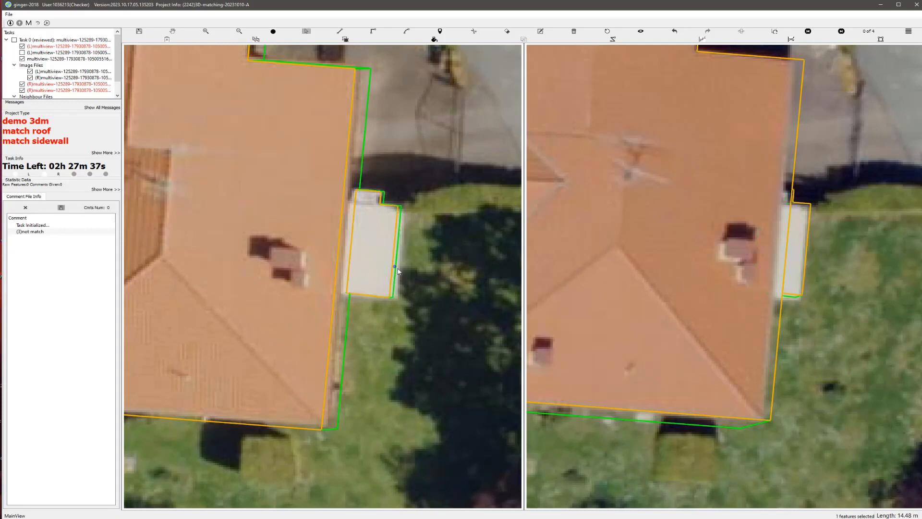
key("space")
key("space")
Step: Examine all the building models together in the 3D view
scroll(401, 277, "down", 1)
left_click_drag(319, 274, 357, 279)
key("g")
scroll(360, 313, "down", 1)
key("h")
key("3")
left_click_drag(276, 247, 308, 209)
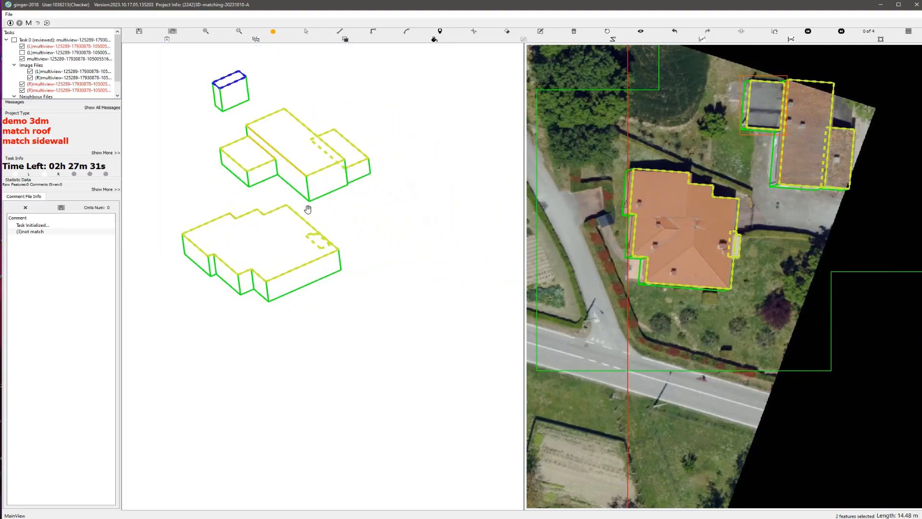
Step: Return to the full stereo image view and submit the corrected task
left_click(608, 32)
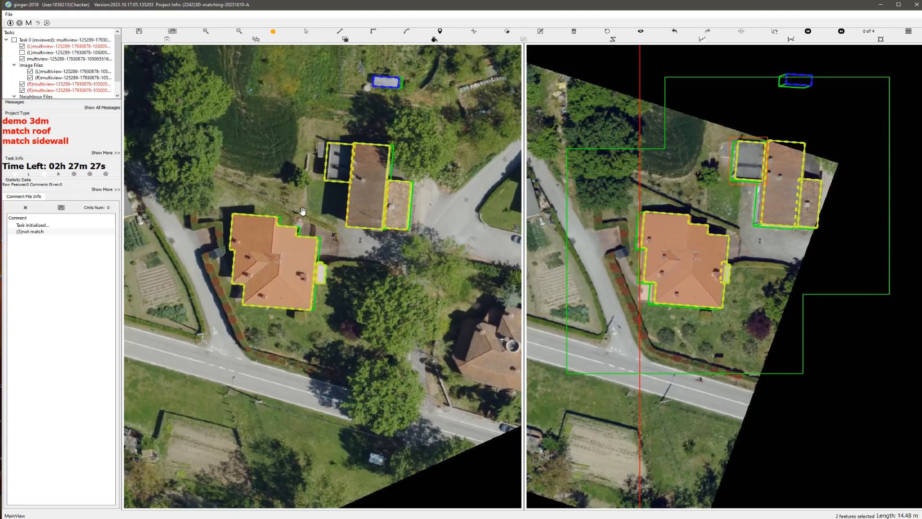
key("ctrl+s")
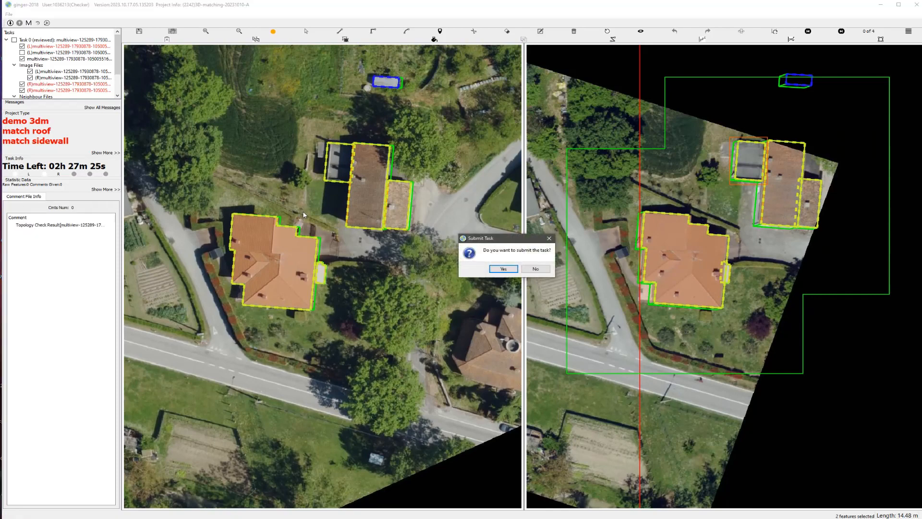
key("Return")
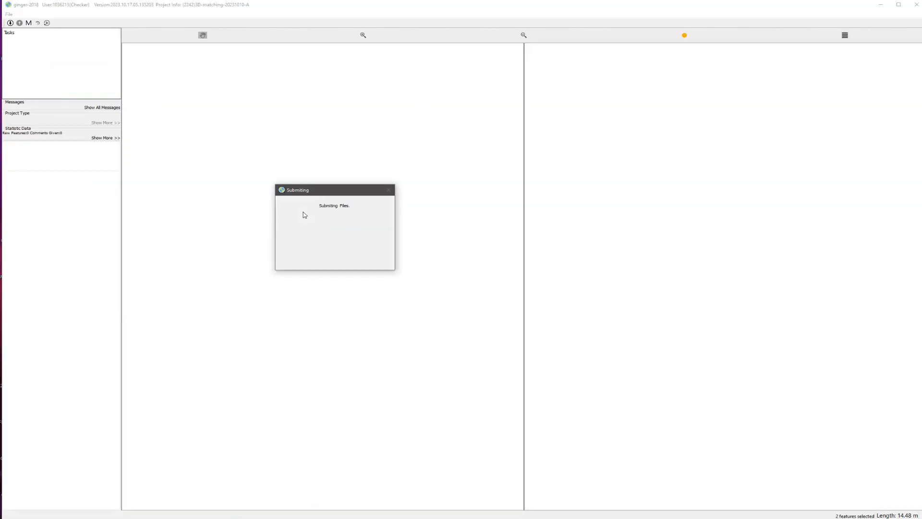